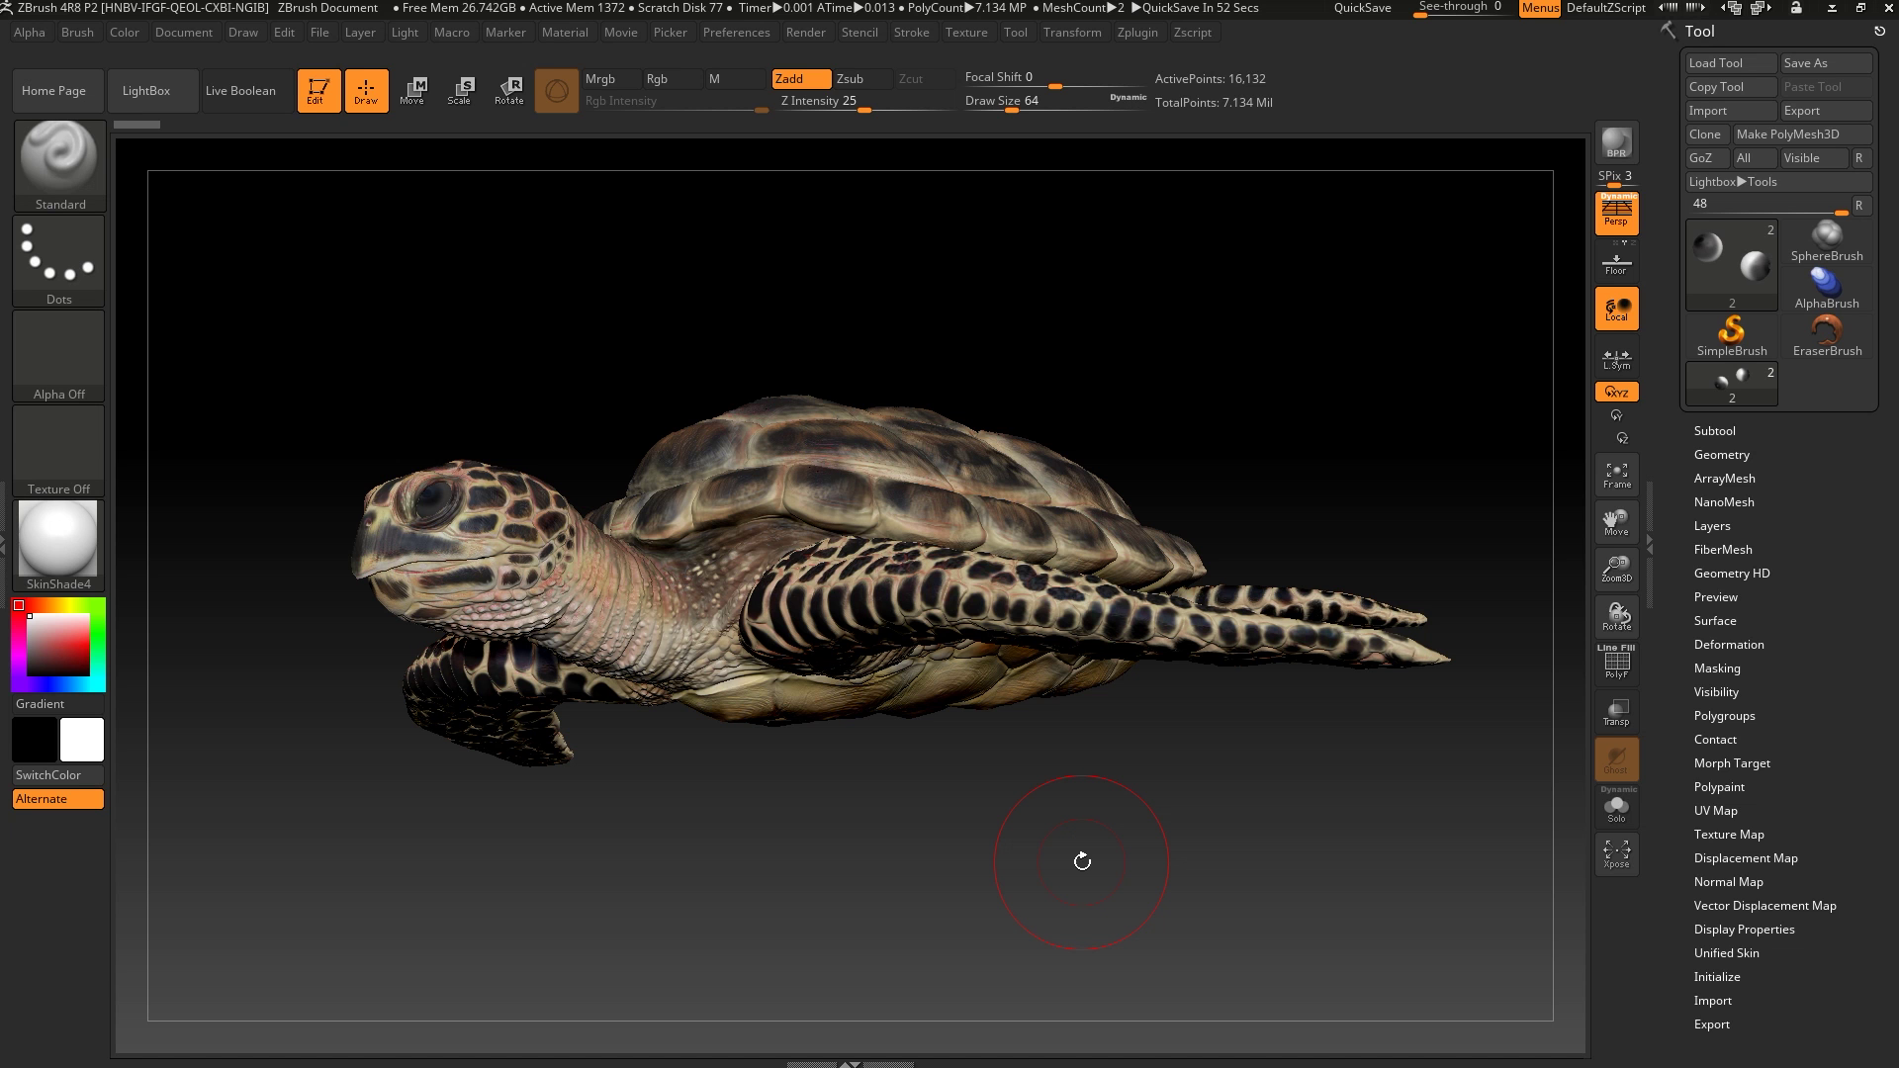
Solo the two-sphere eyeball subtool so the turtle body is hidden from view
mouse_move(1134, 823)
left_mouse_down()
mouse_move(1146, 858)
mouse_move(1162, 803)
left_mouse_up()
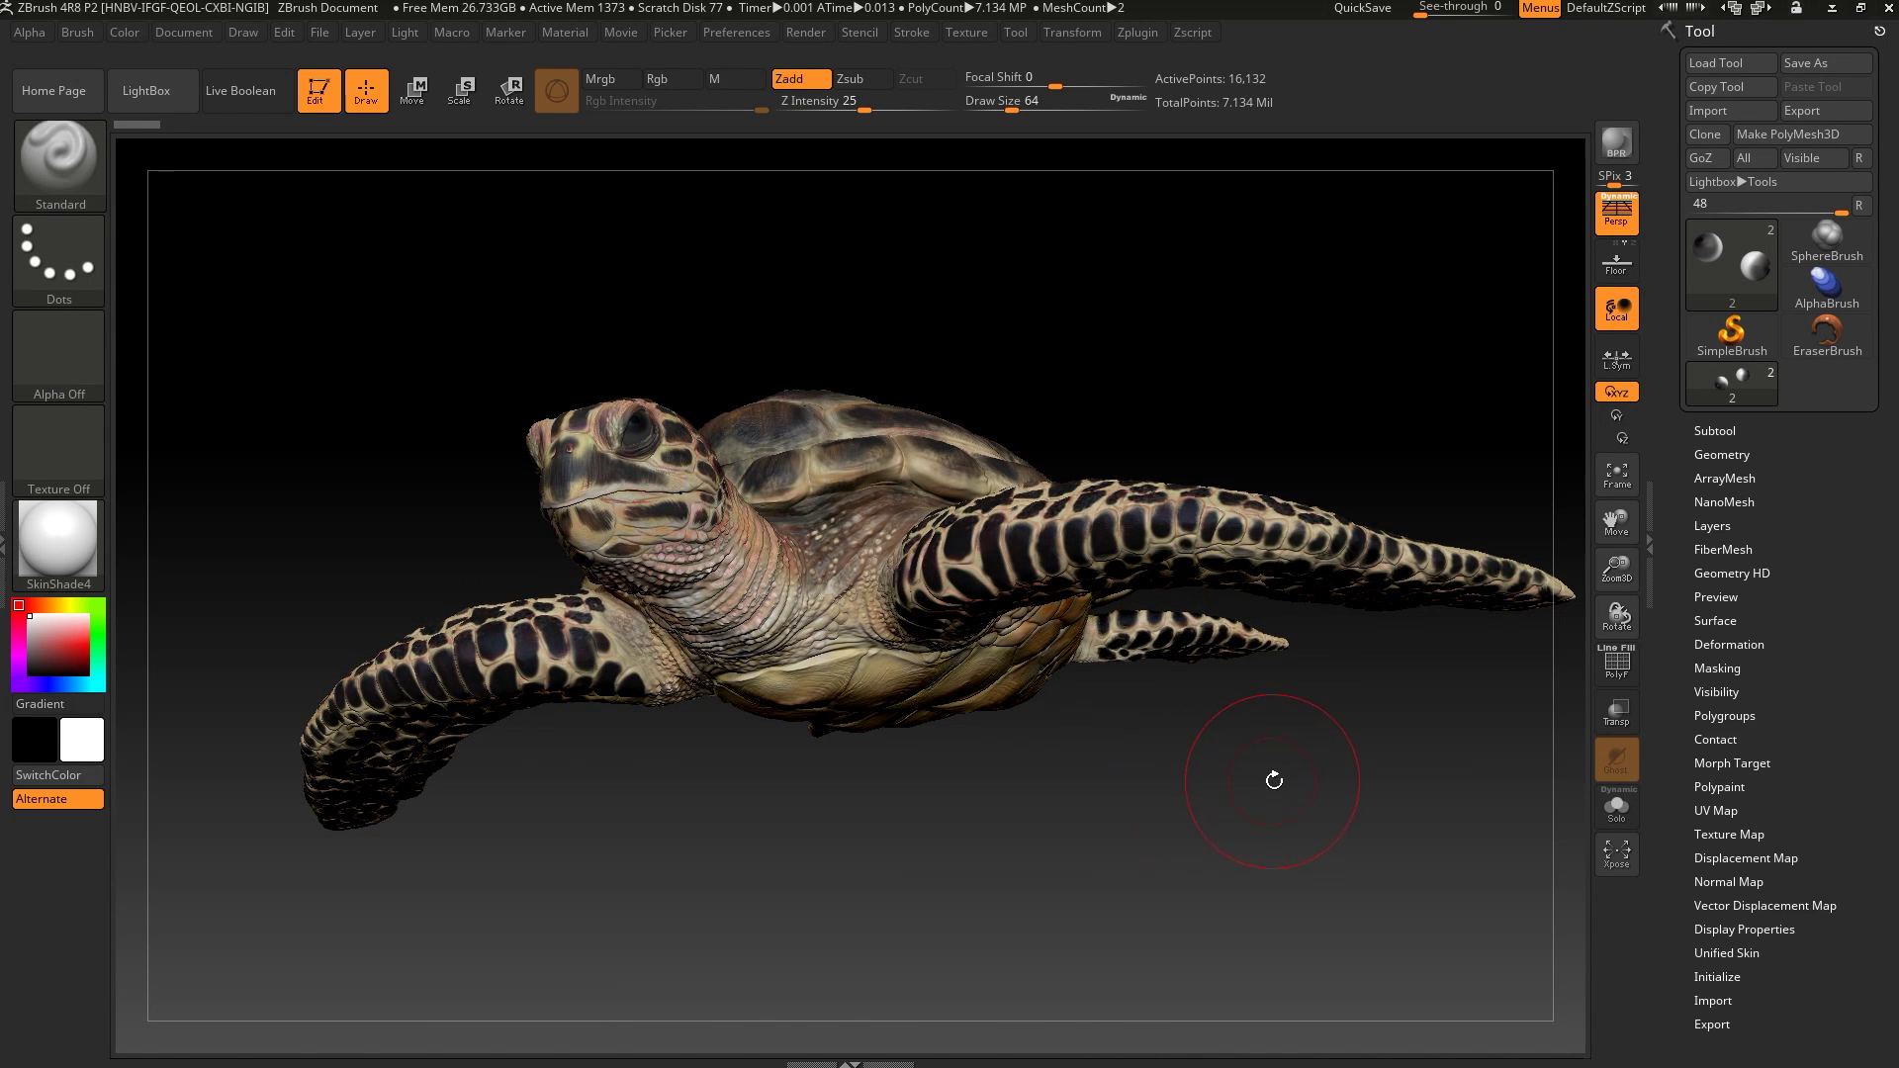
mouse_move(1274, 780)
left_mouse_down()
mouse_move(1217, 852)
mouse_move(1254, 794)
left_mouse_up()
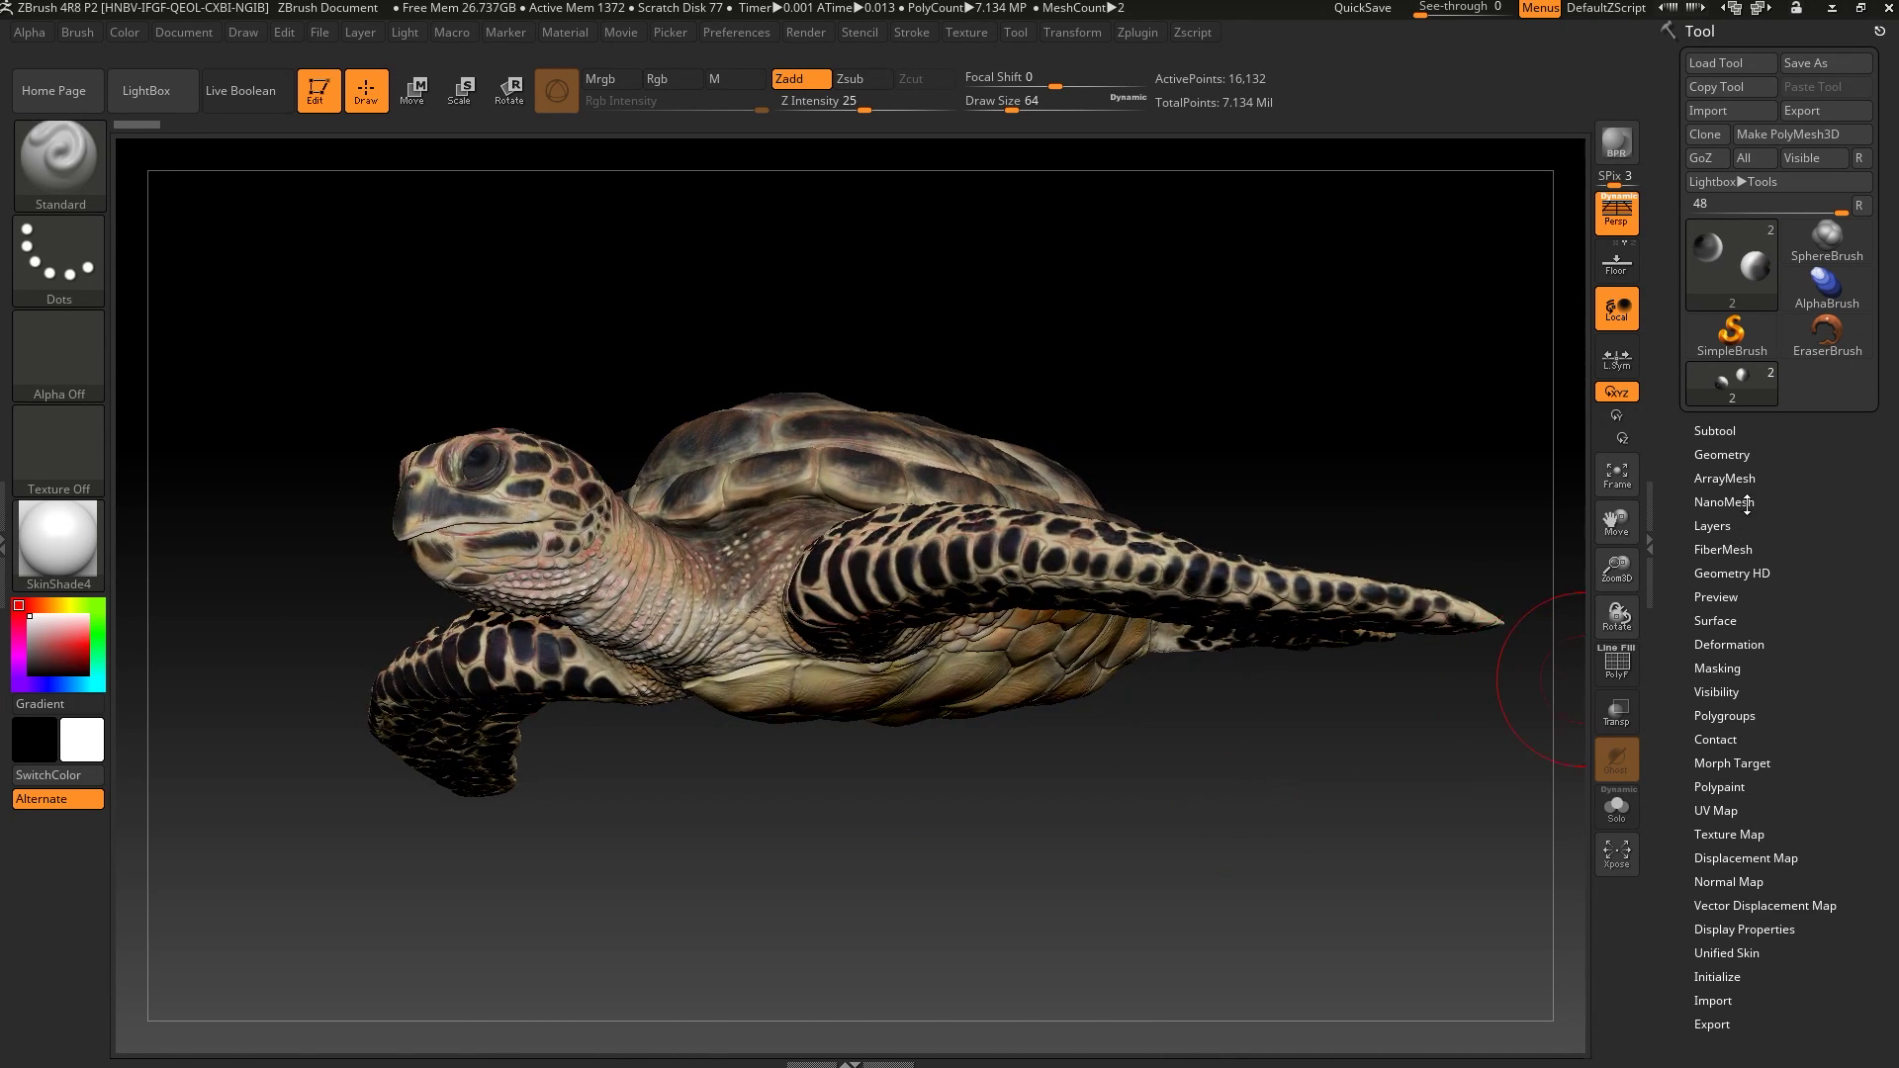
left_click(1724, 432)
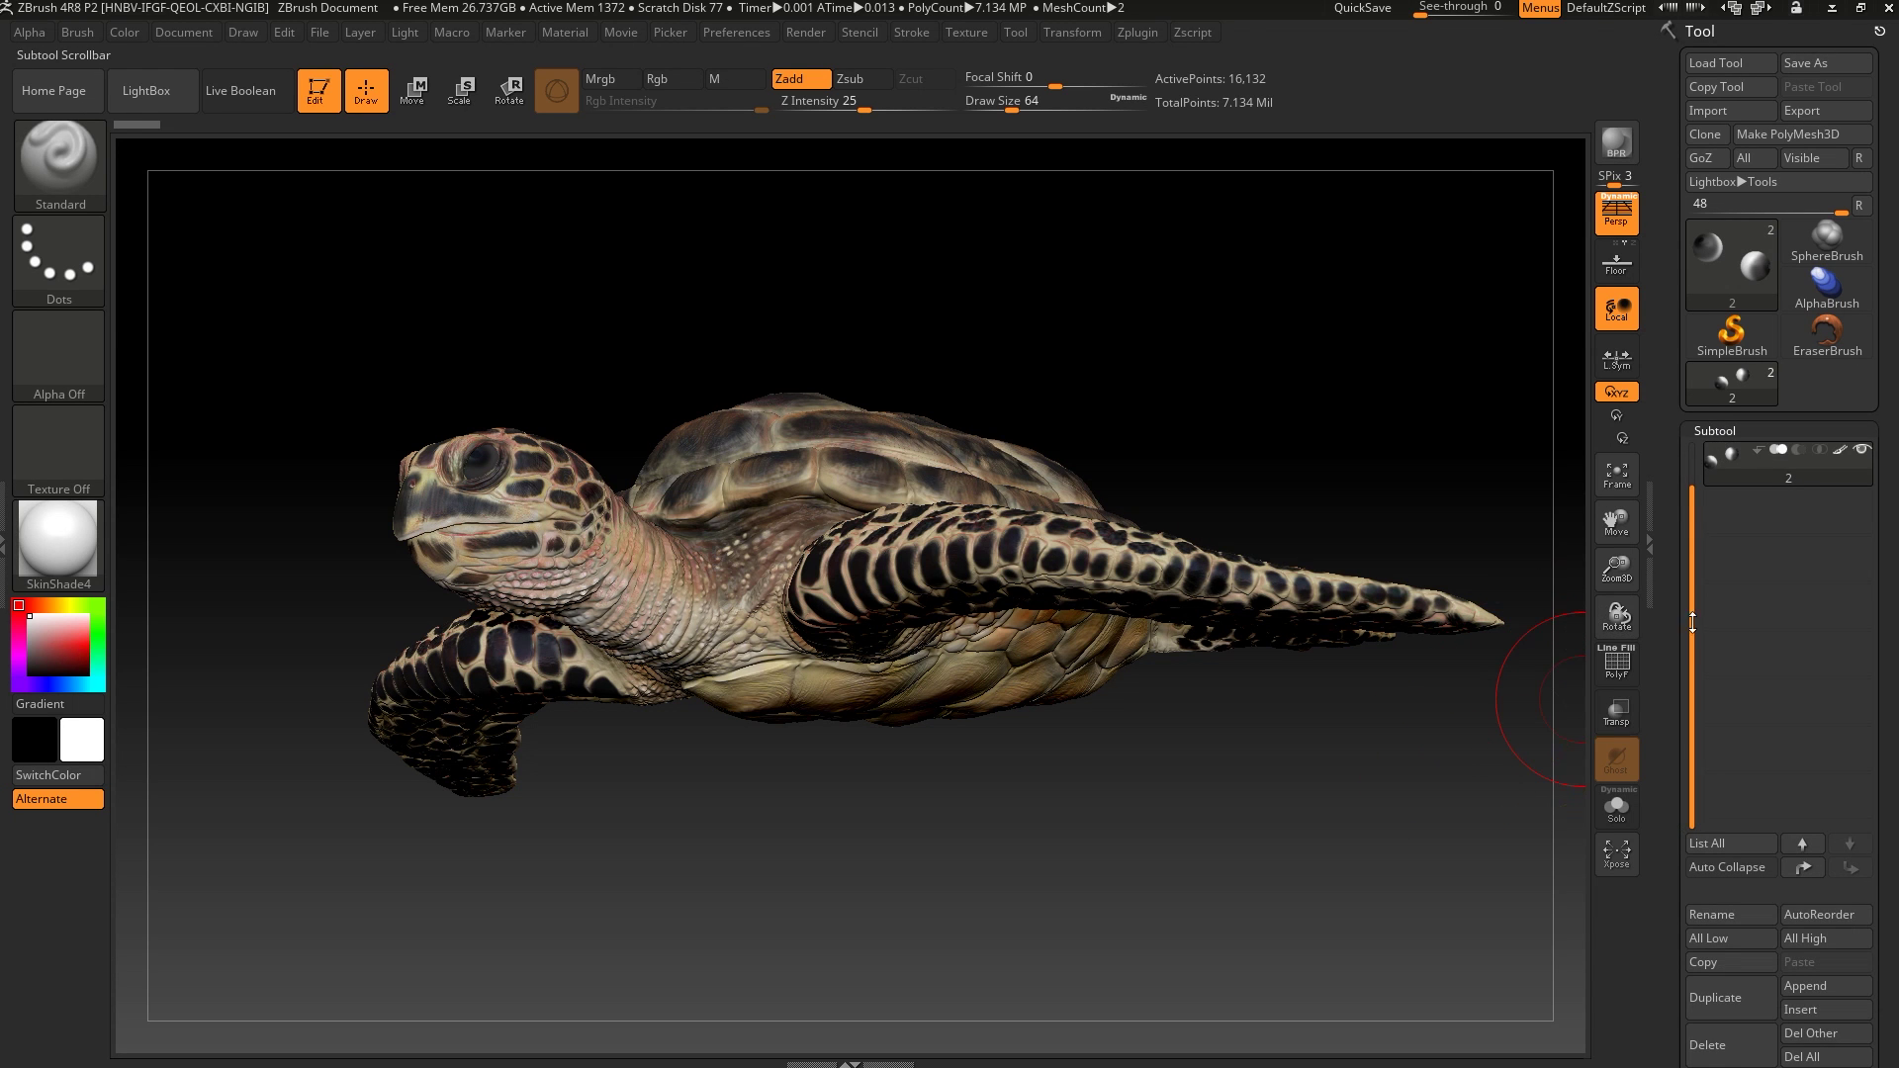
left_click_drag(1688, 607, 1688, 593)
left_click_drag(1344, 729, 1329, 801)
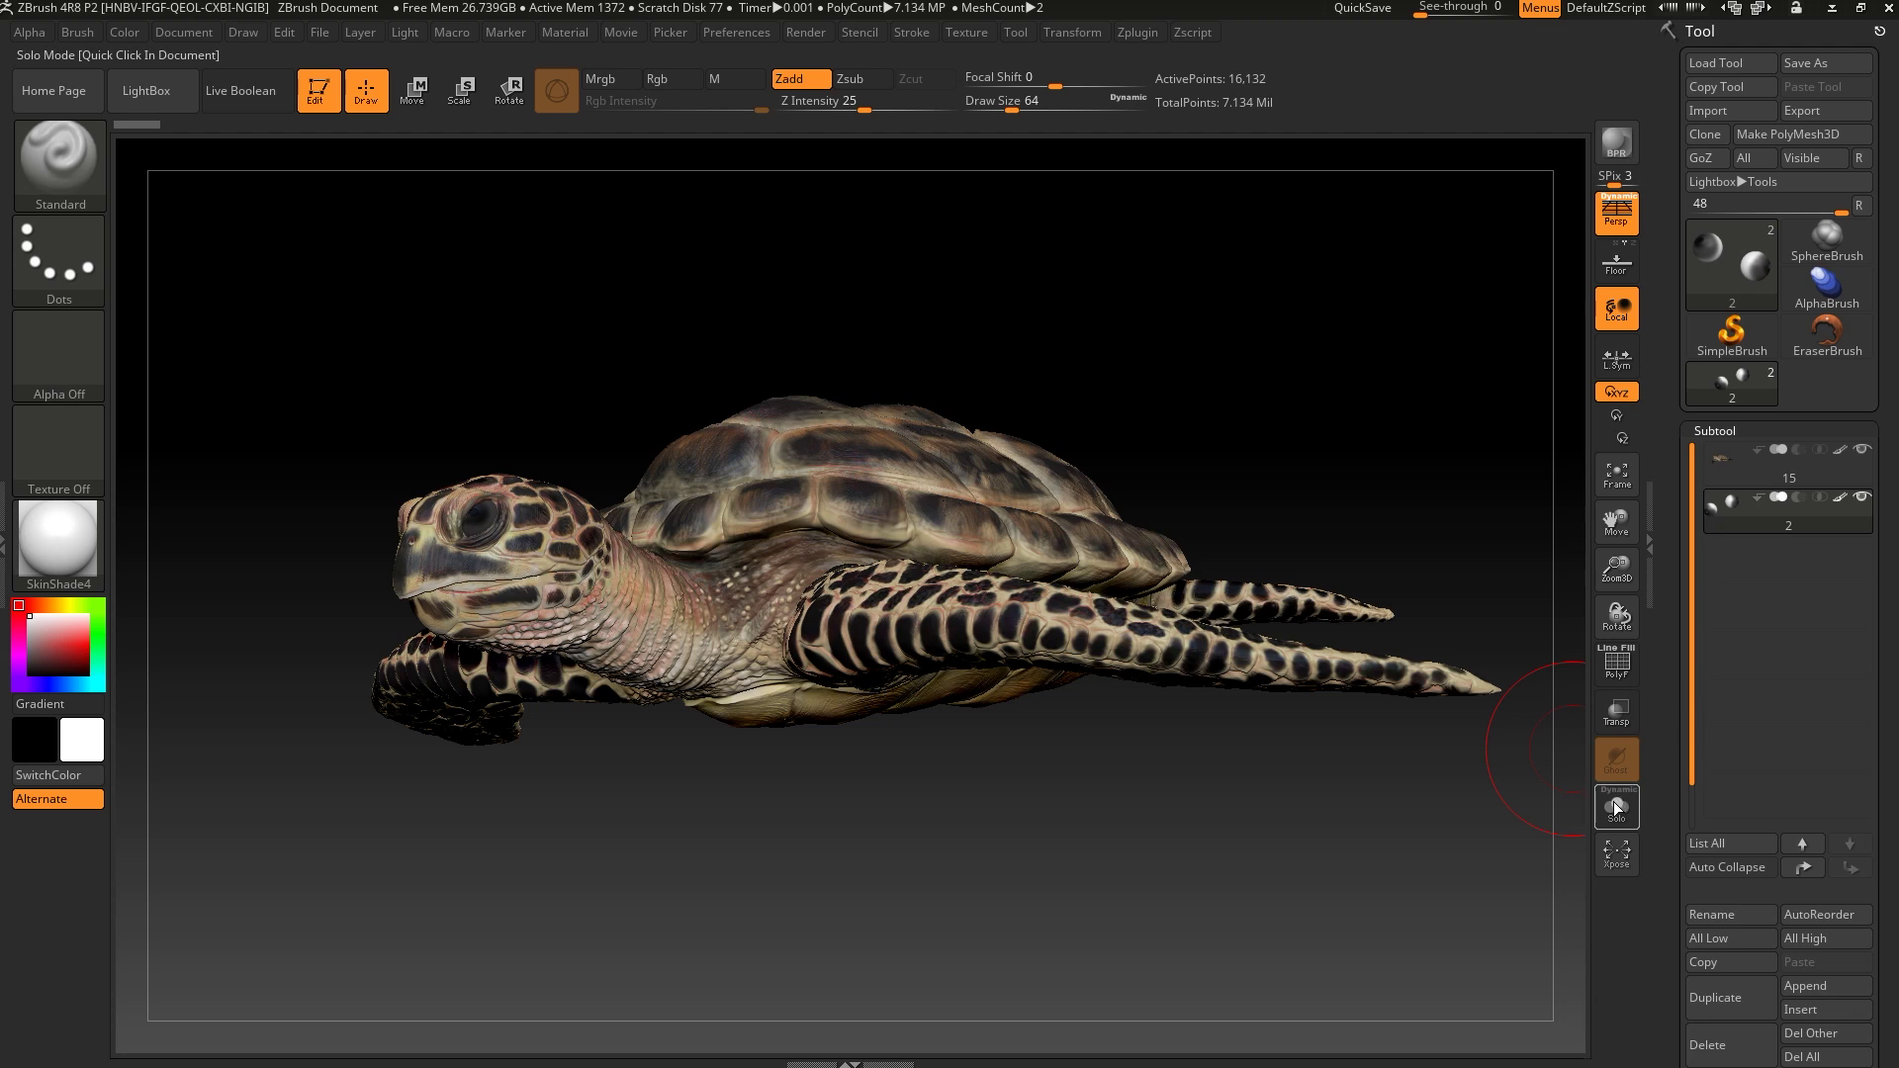
left_click(1617, 806)
left_click_drag(1265, 797, 1191, 748)
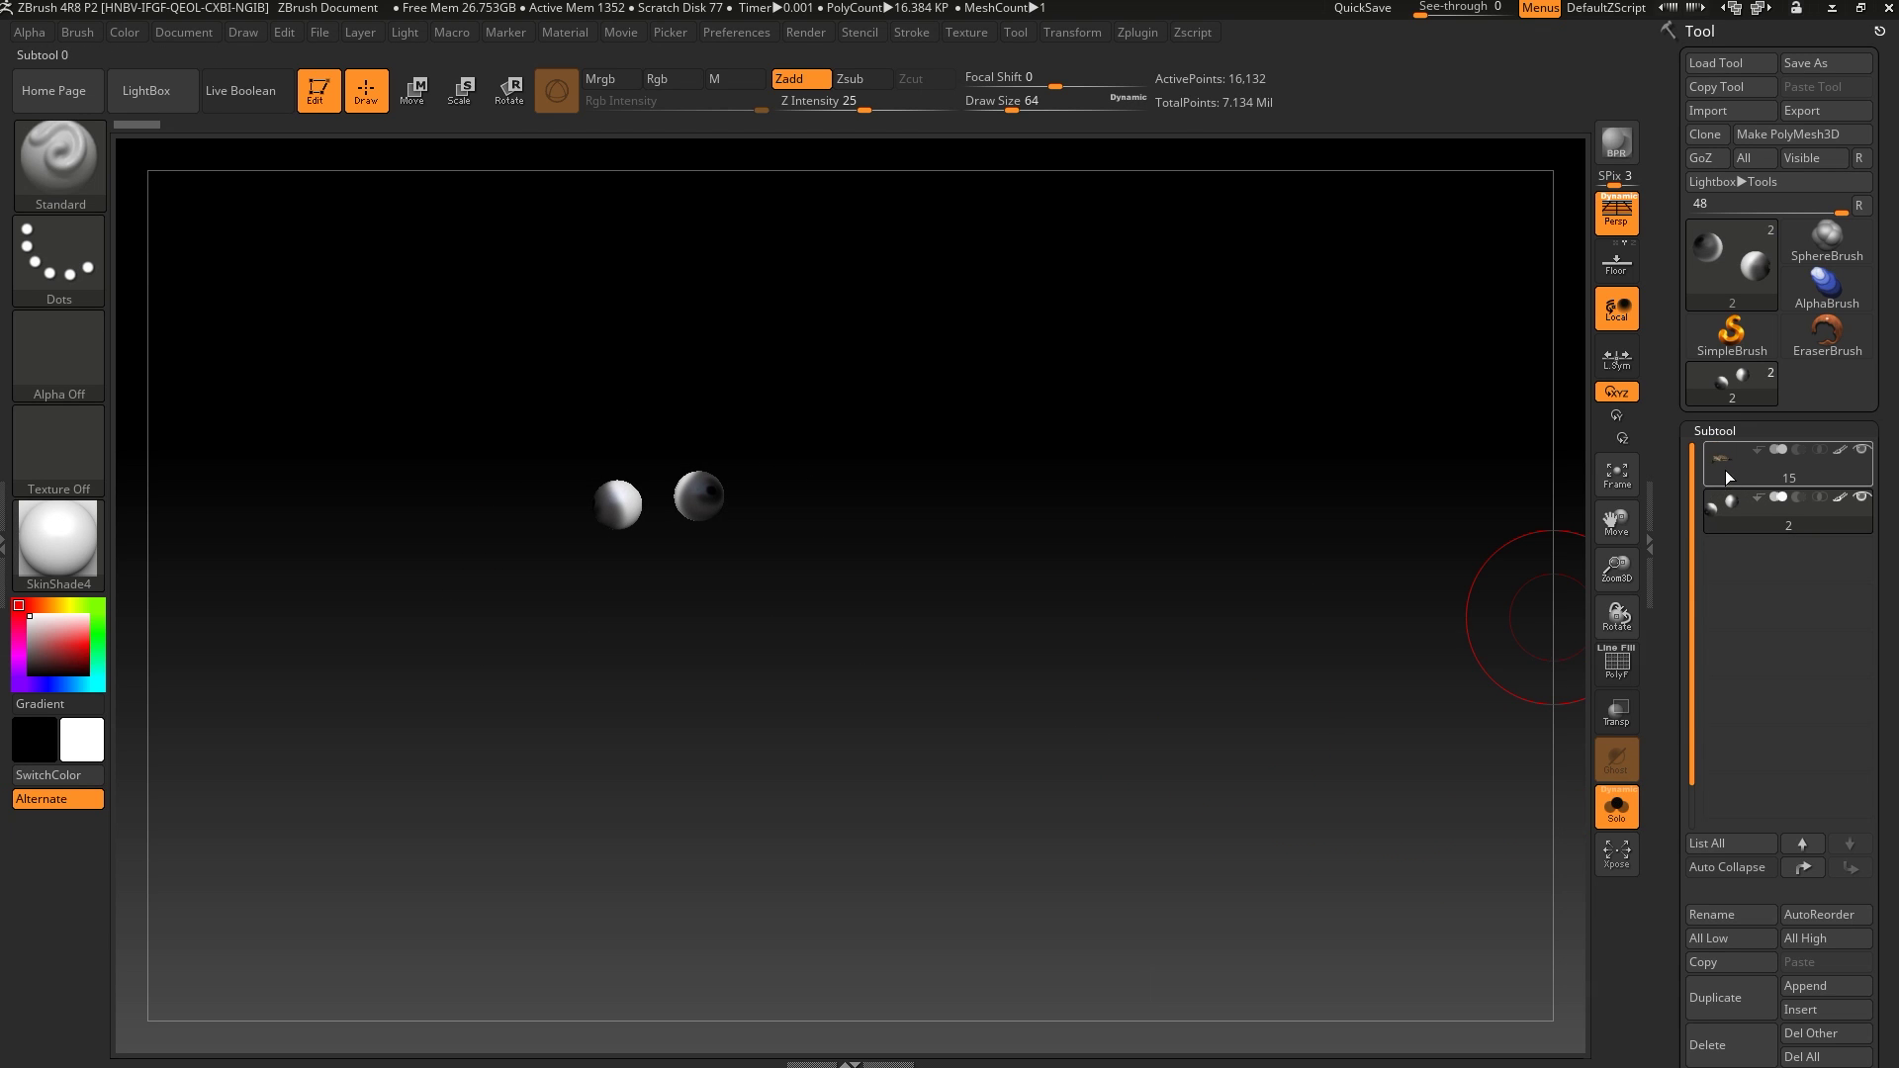
Select the turtle subtool, hide the two-sphere subtool, and duplicate the turtle
left_click(1800, 497)
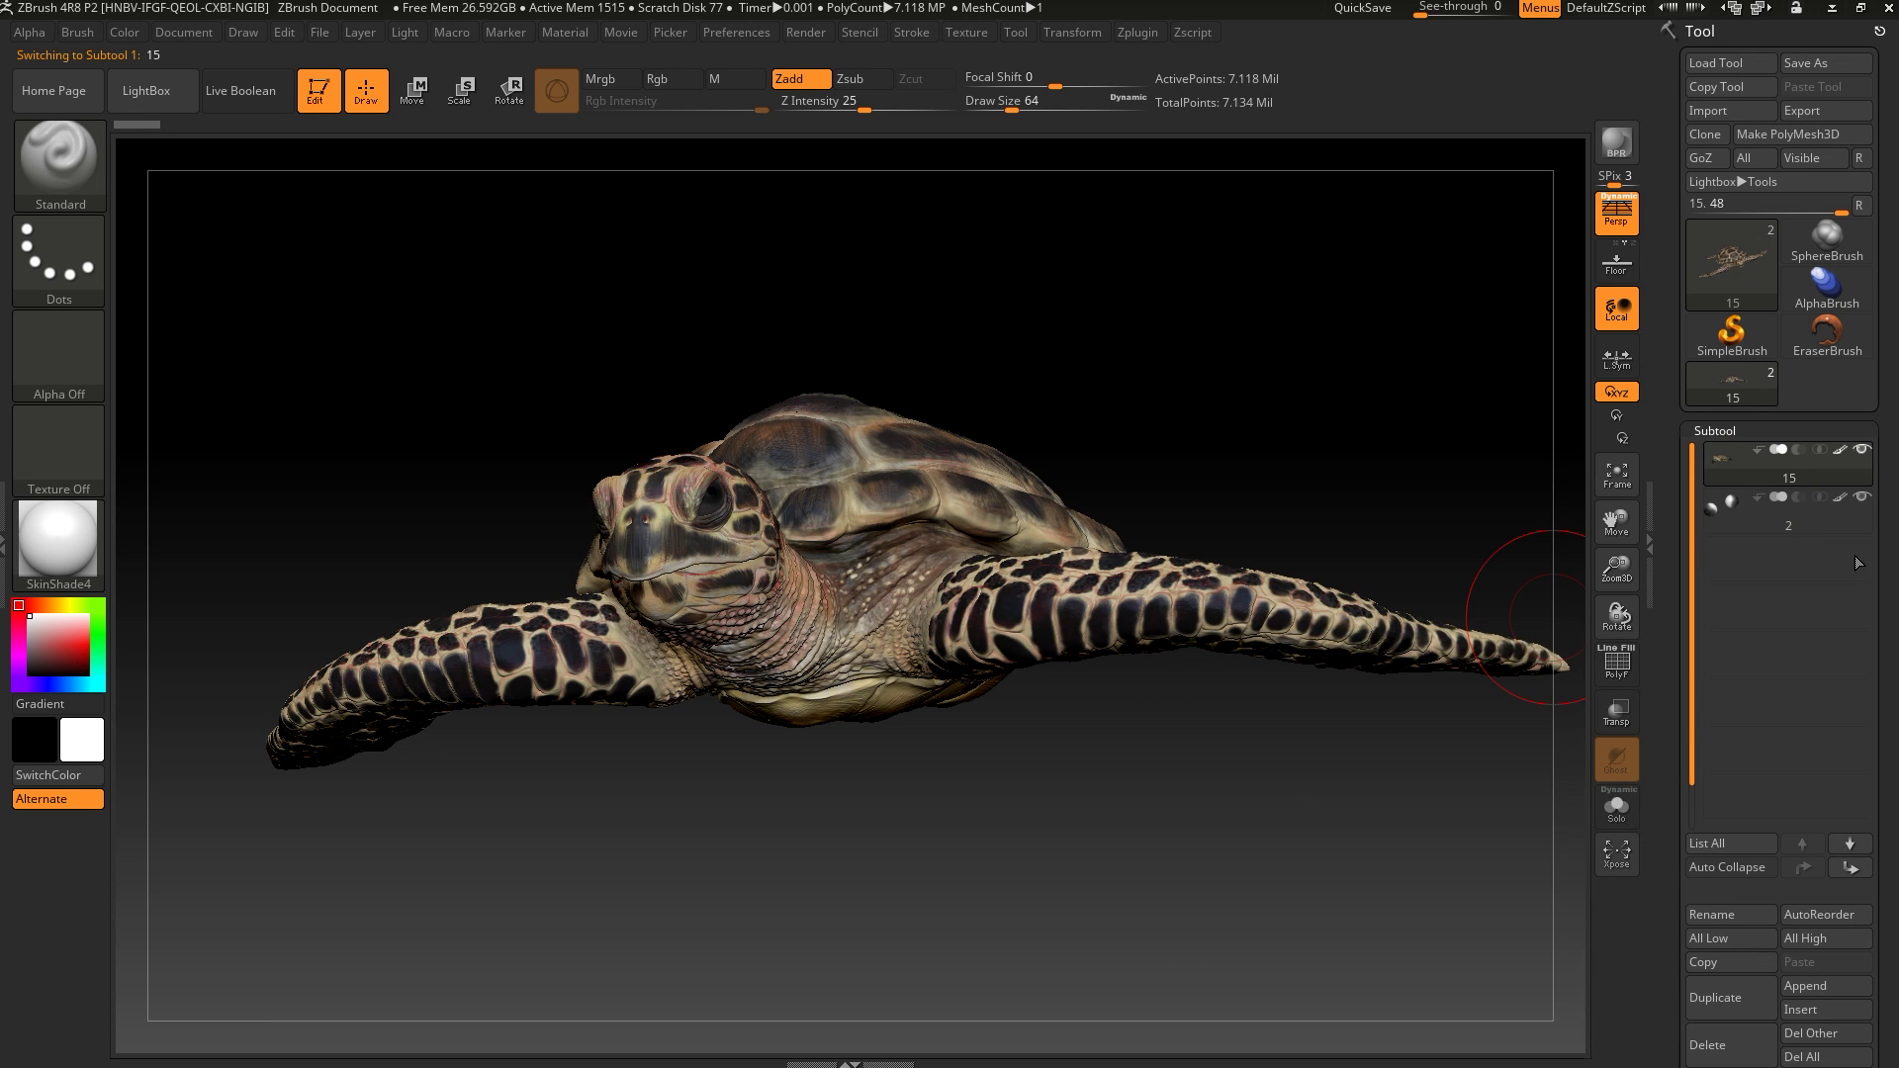
left_click(1859, 499)
left_click_drag(1306, 786, 1280, 818)
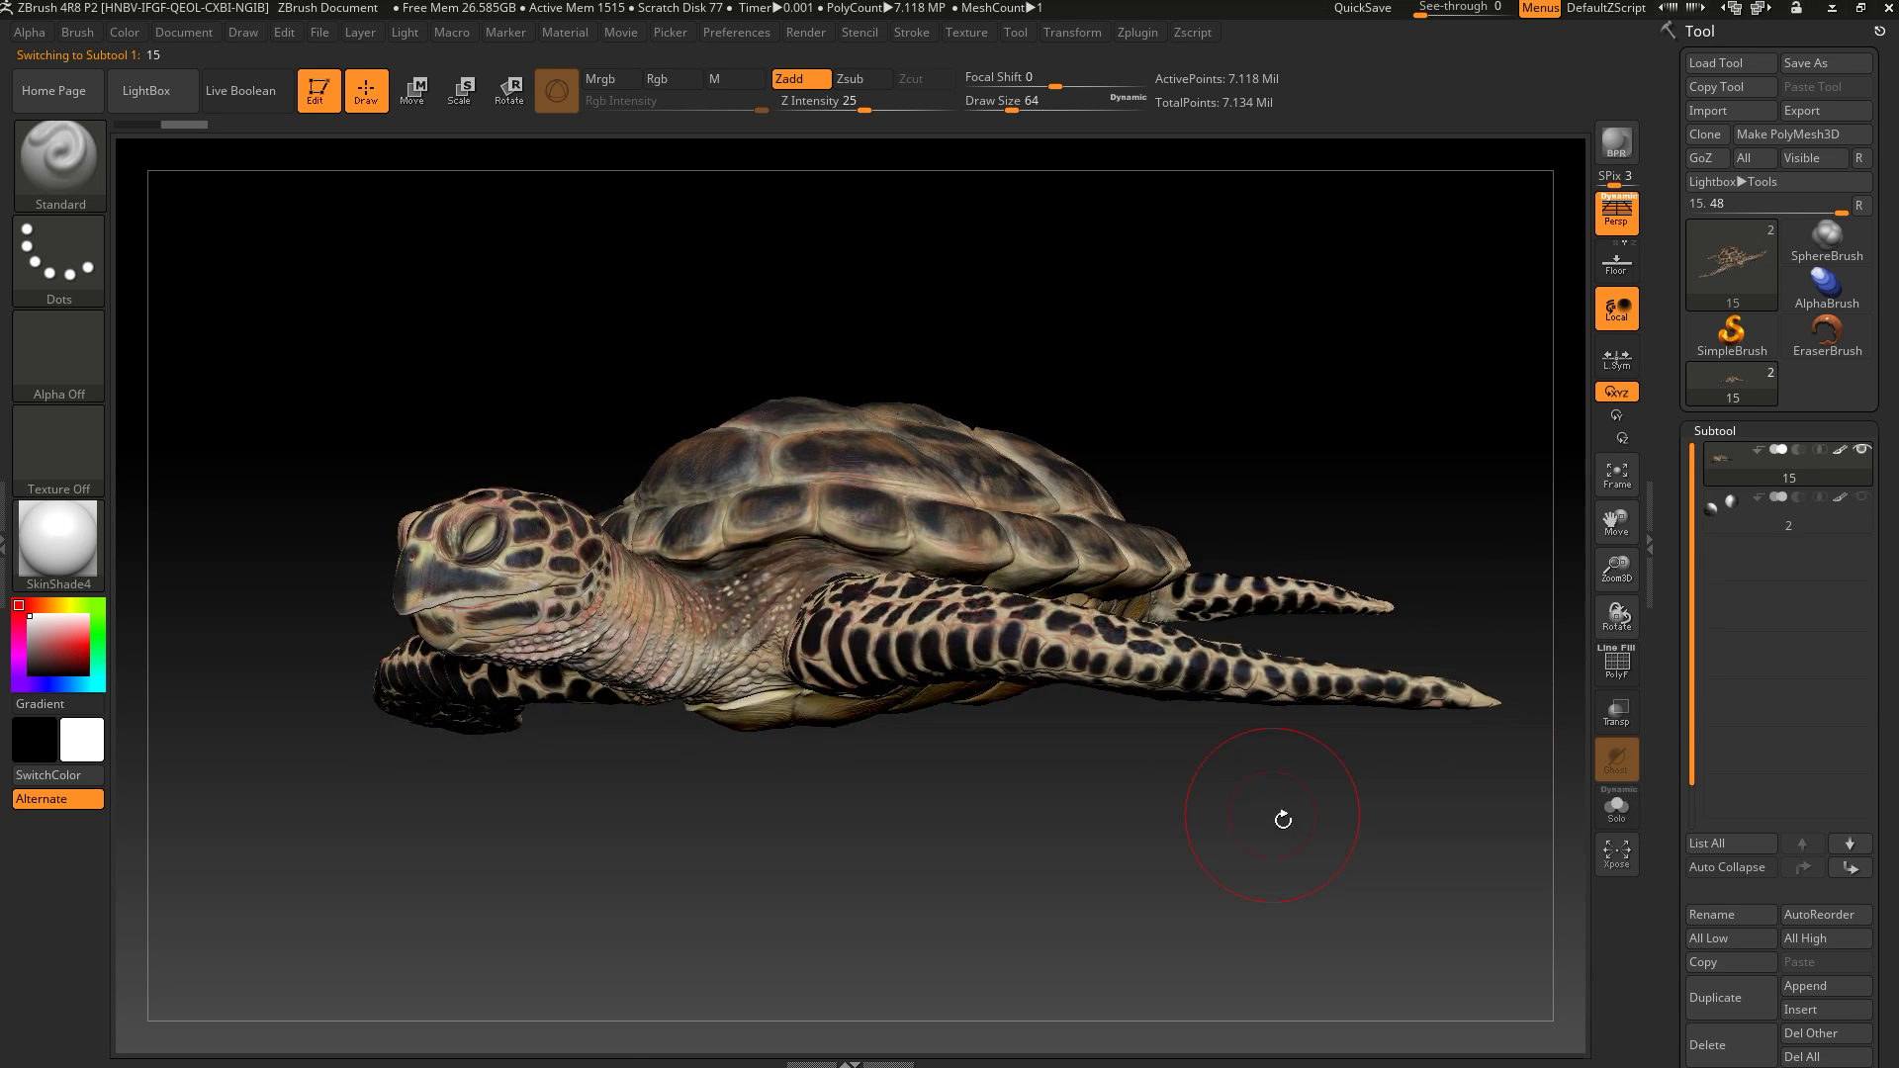
scroll(1780, 950, "down", 3)
left_click_drag(1855, 939, 1845, 811)
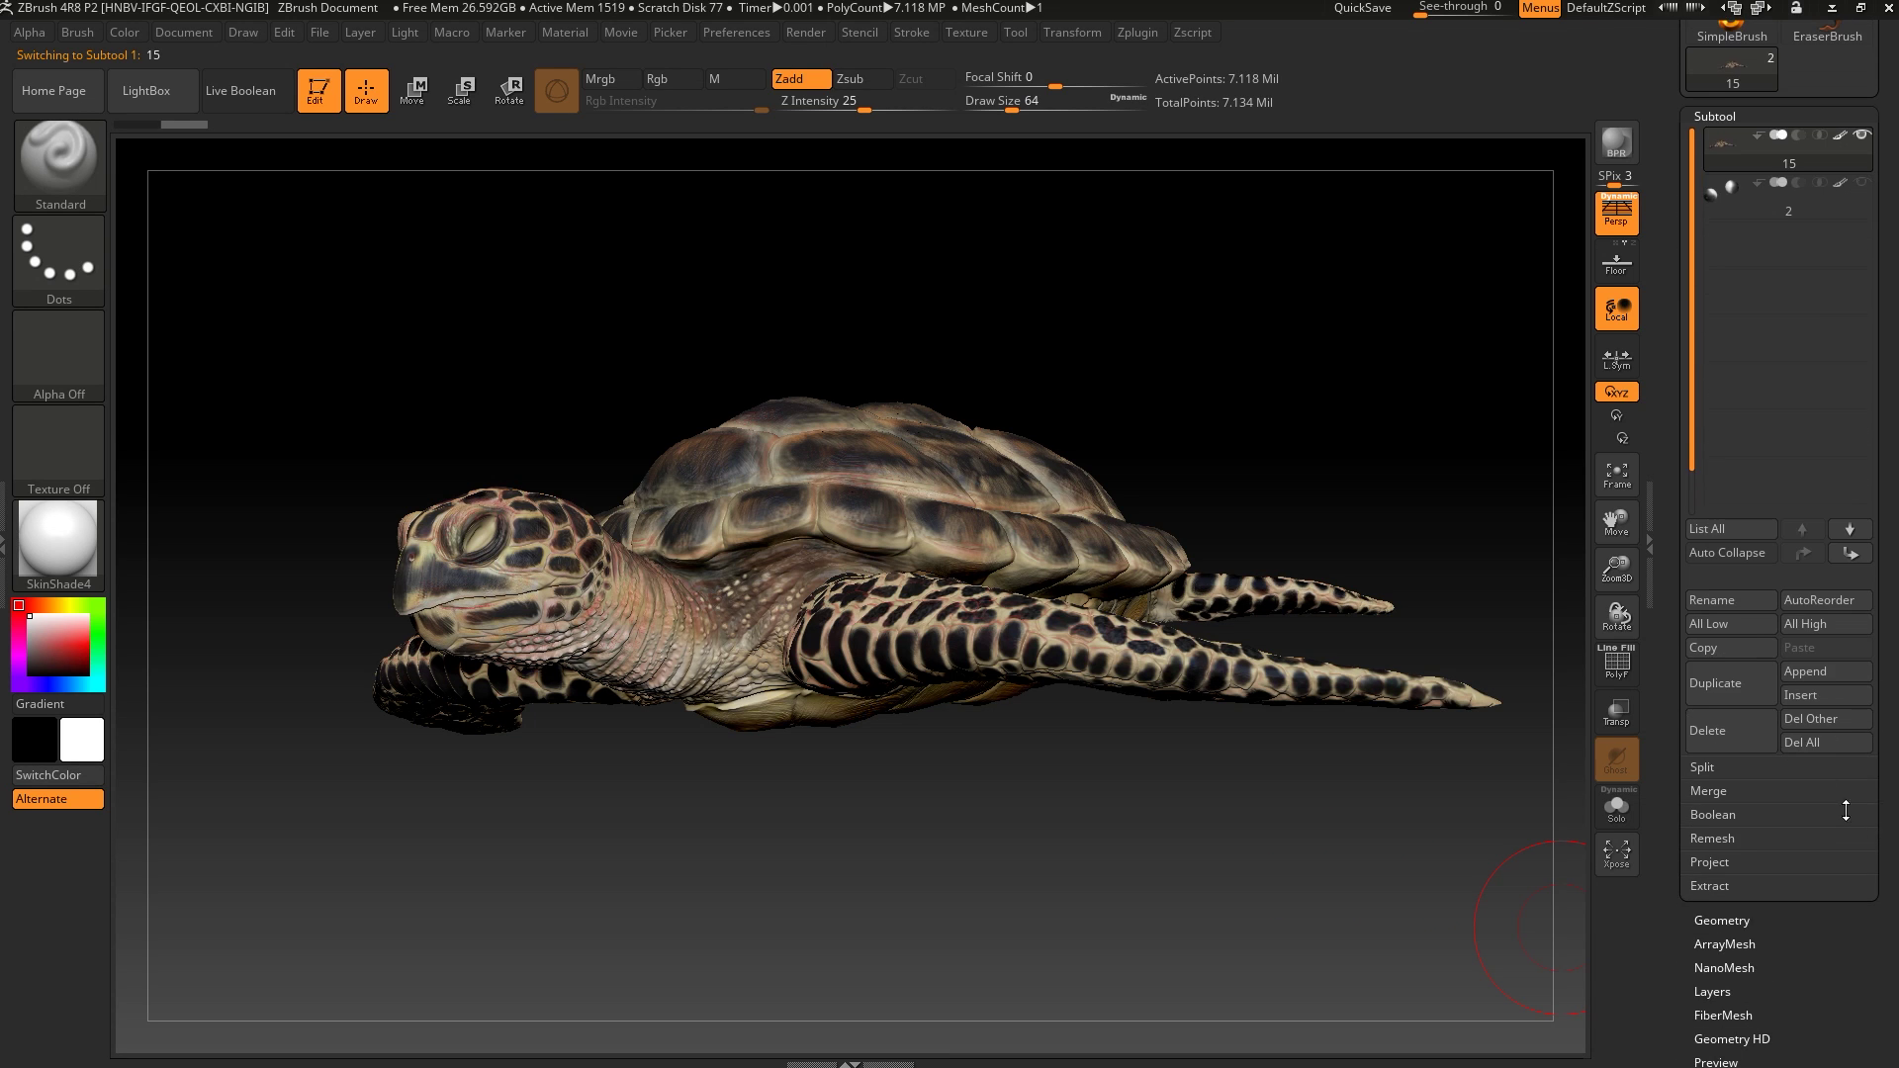
left_click(1733, 692)
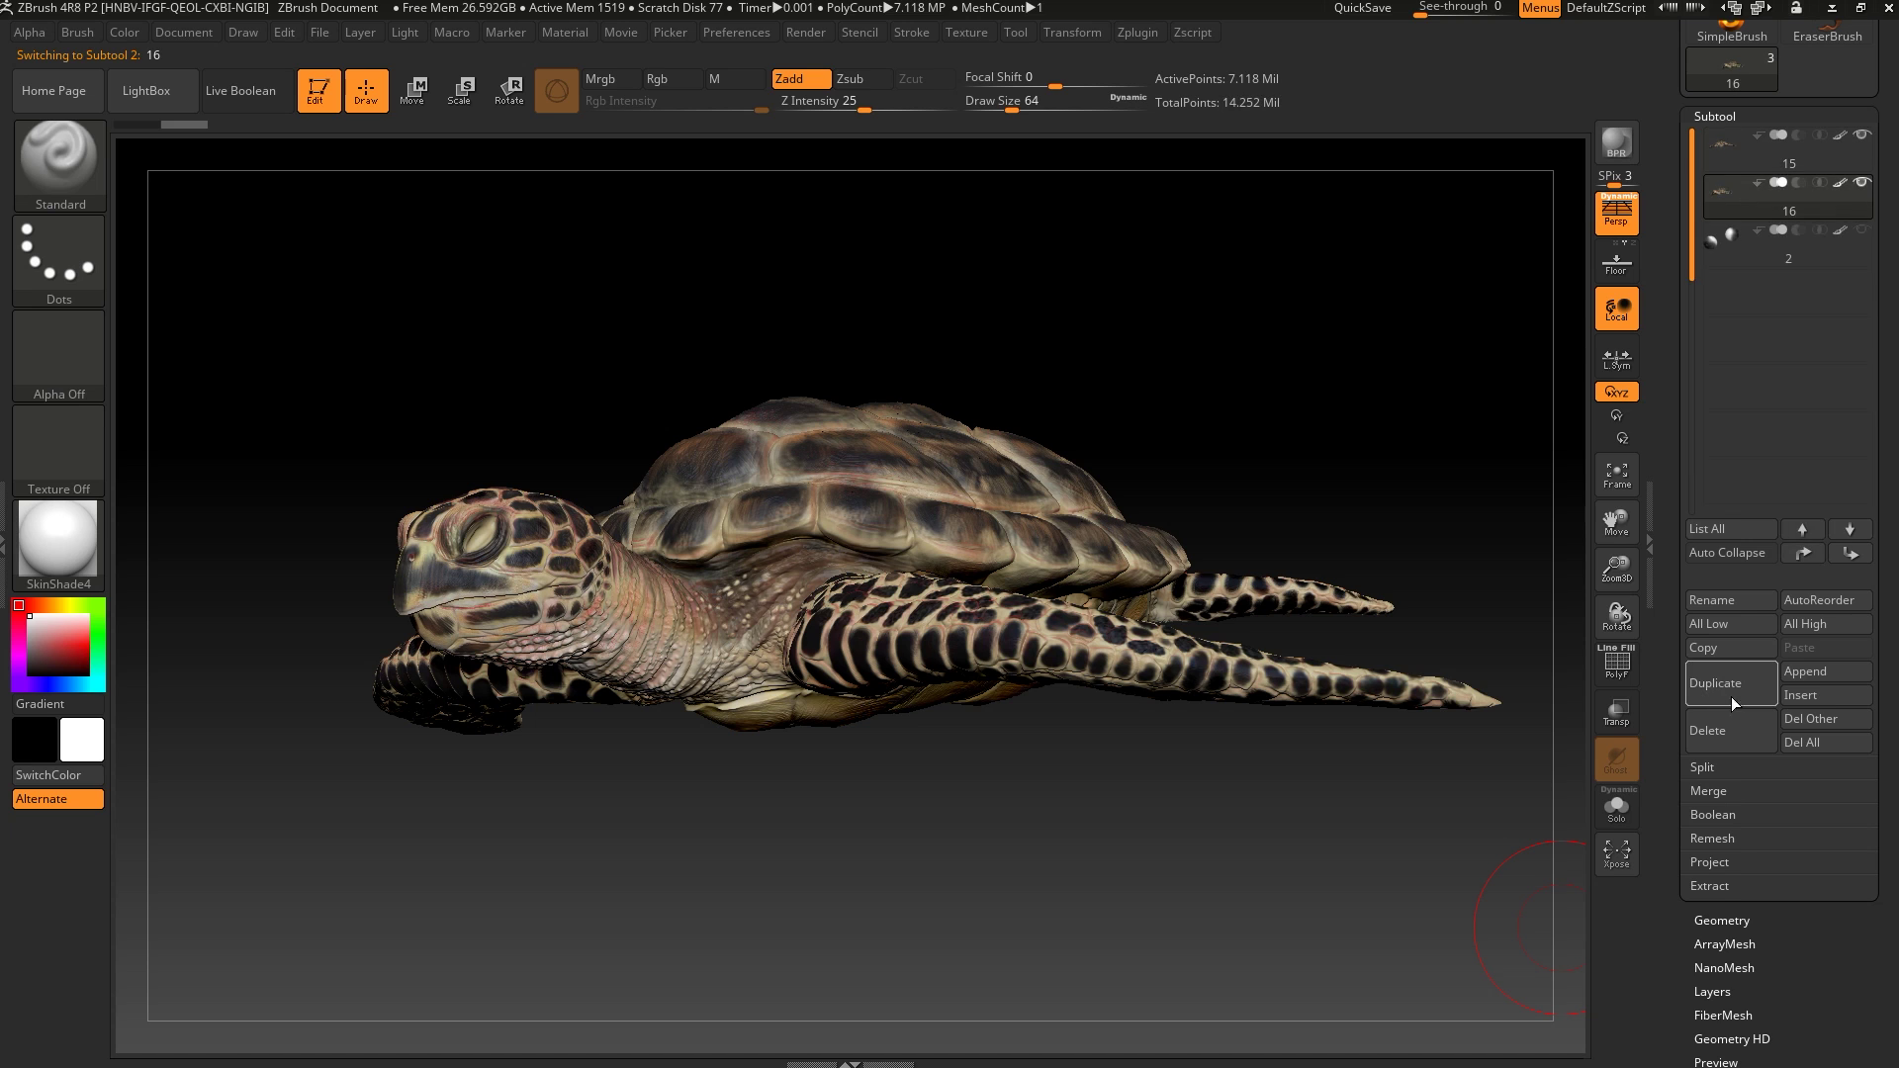
Turn off Polypaint display so the turtle shows as plain white
scroll(1812, 390, "up", 3)
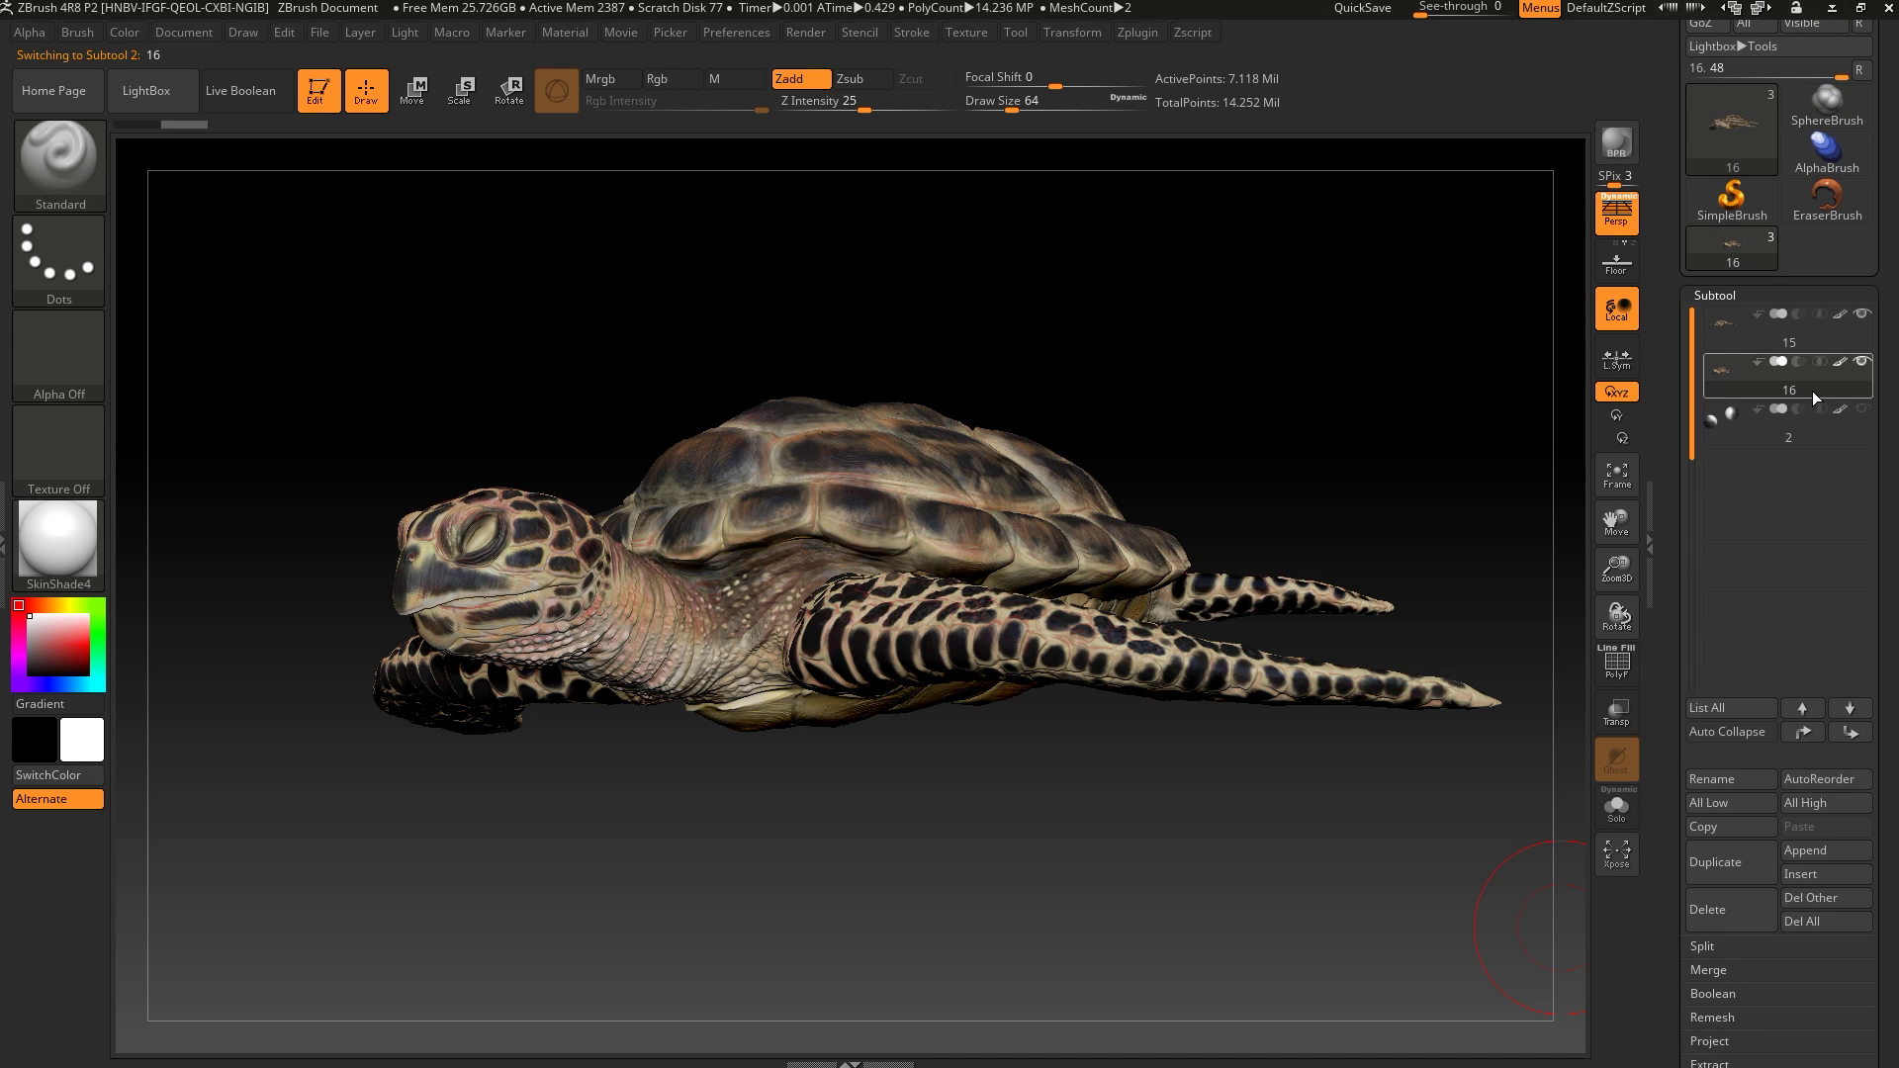
mouse_move(1842, 368)
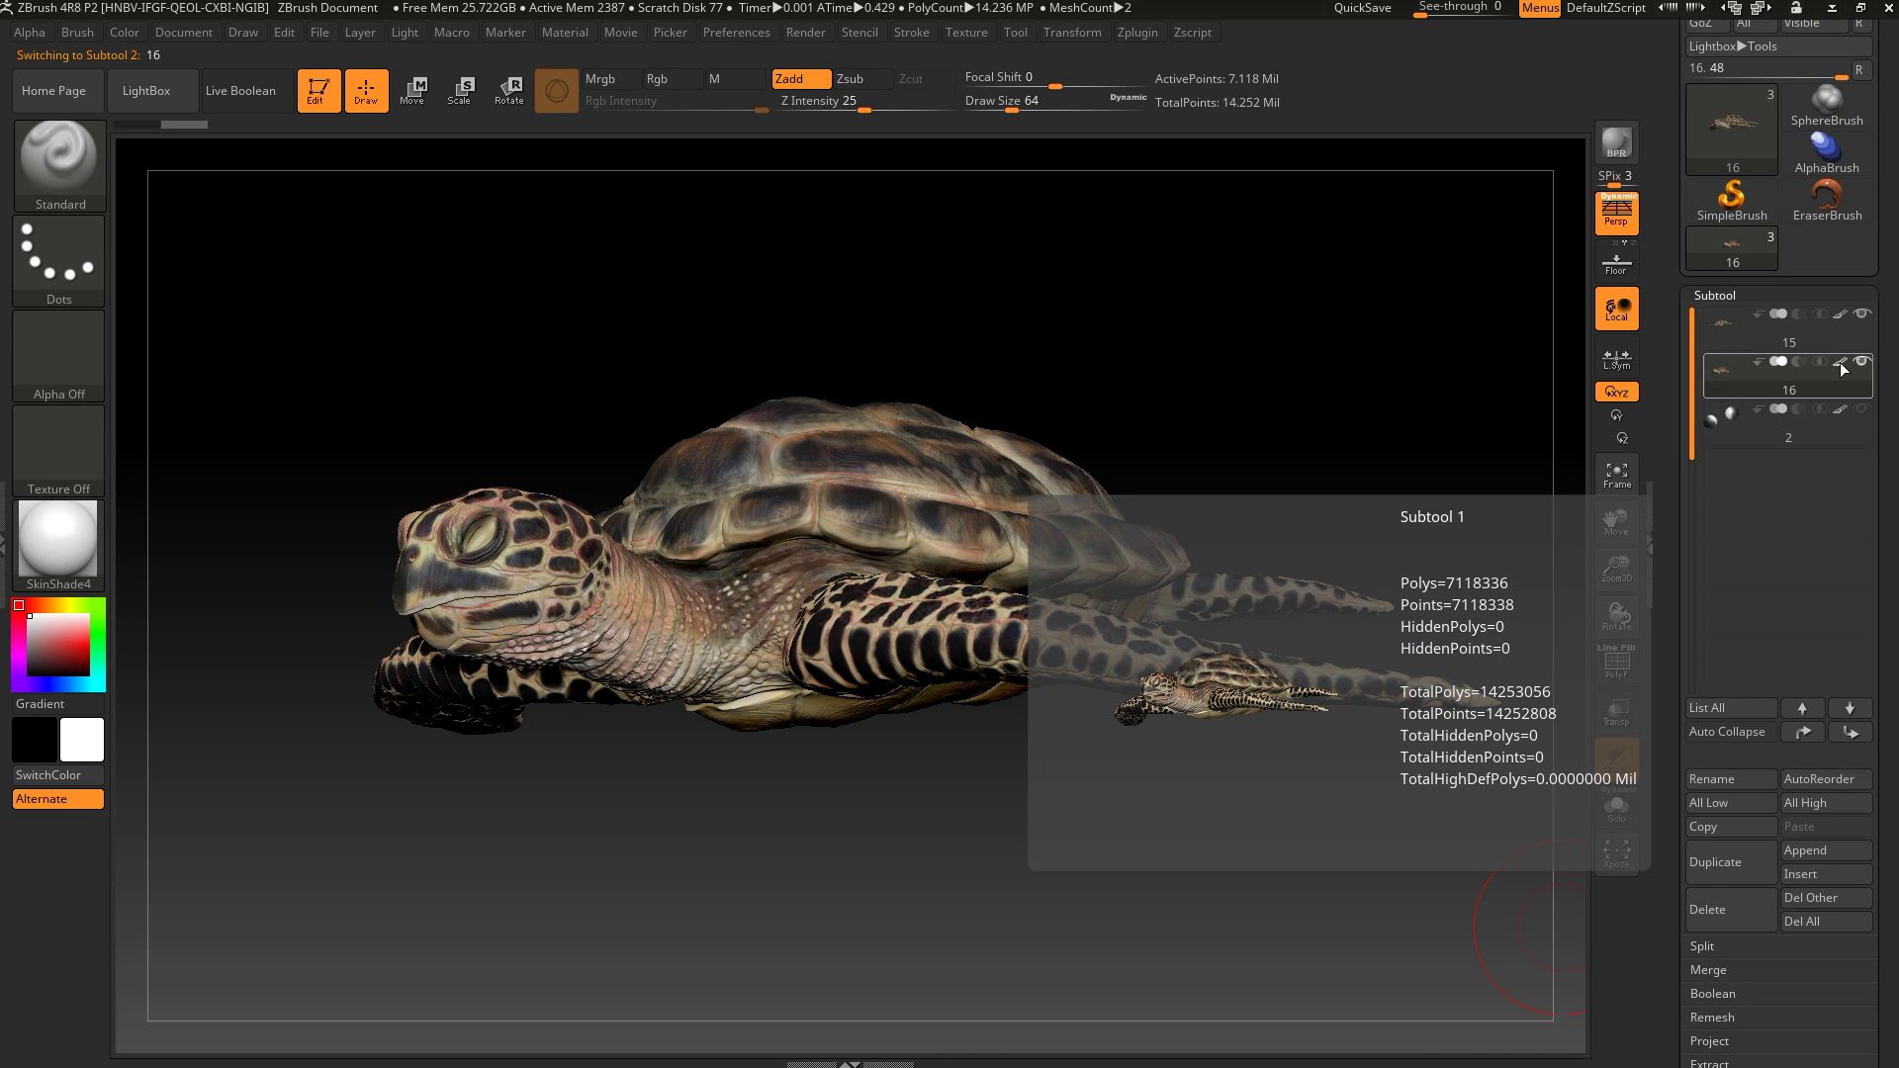
left_click(1842, 368)
left_click(1836, 316)
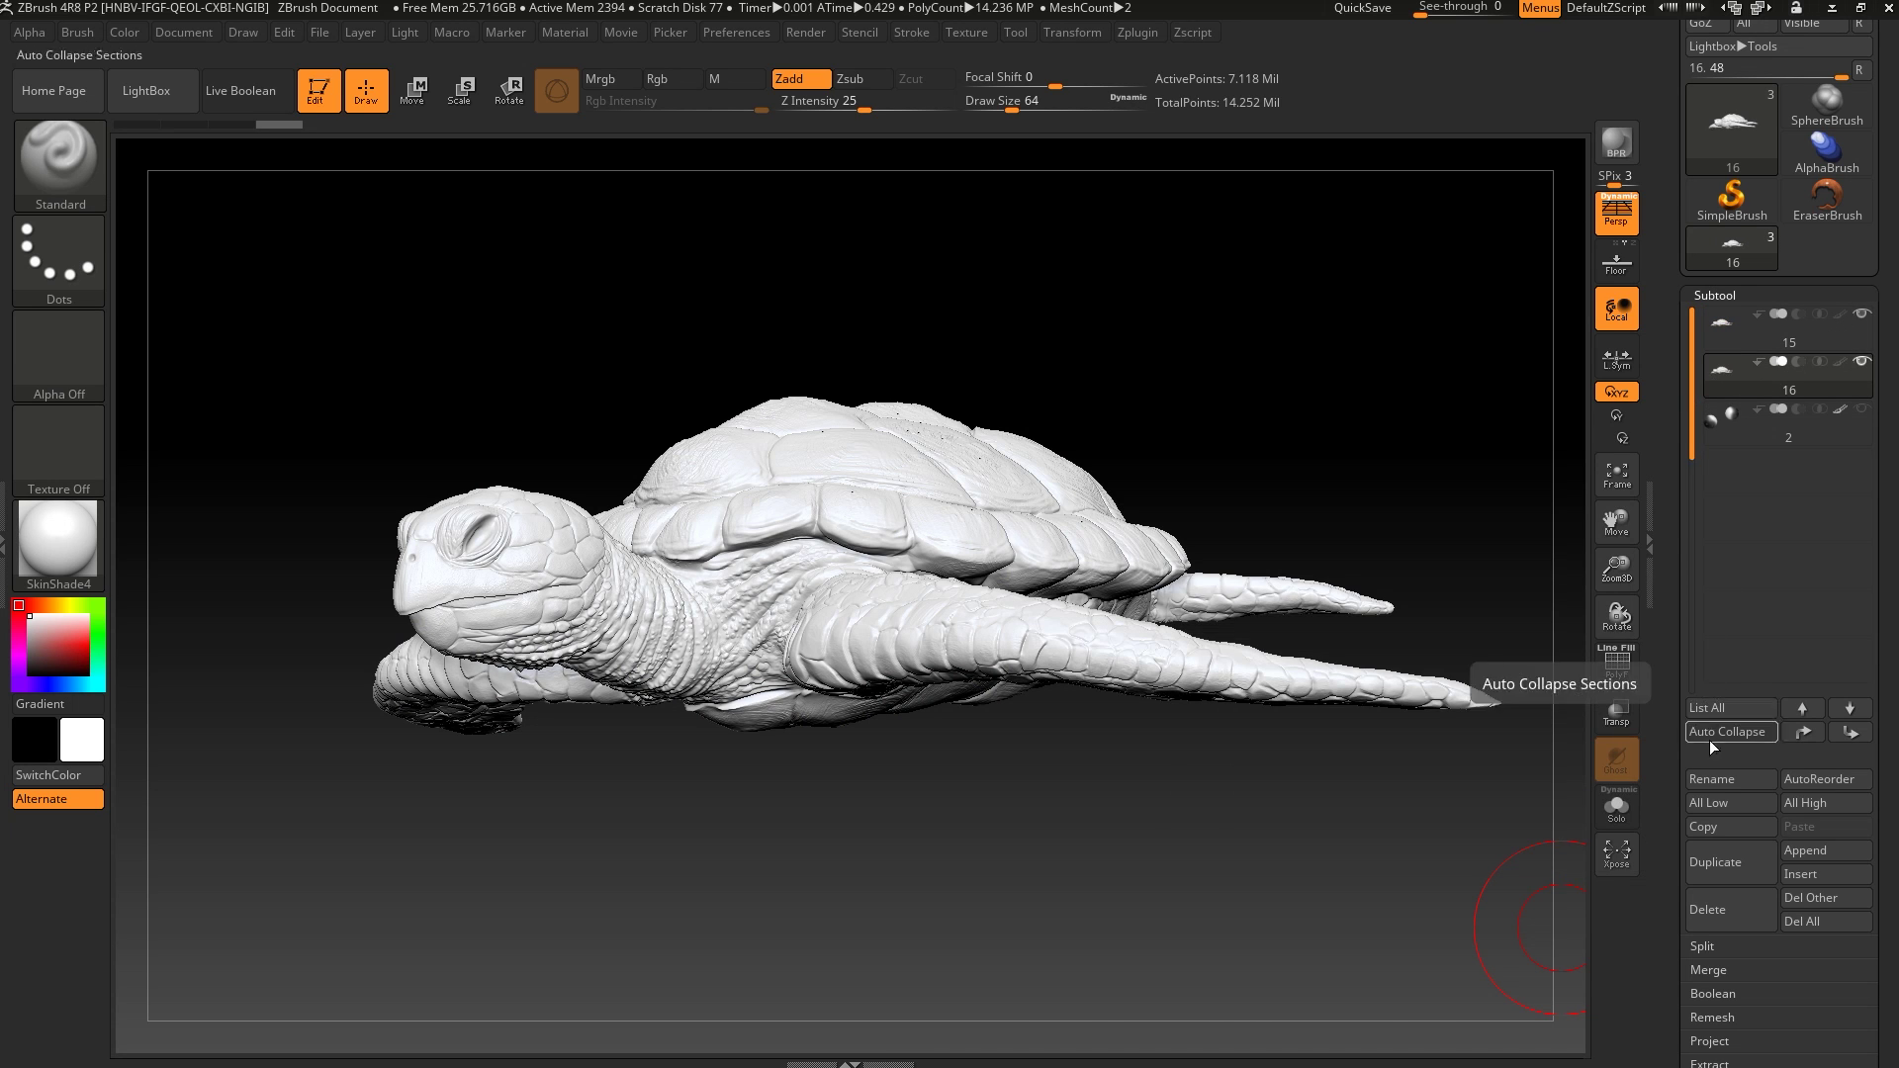
Rename the duplicated turtle subtool to Turtle_High
left_click(1712, 780)
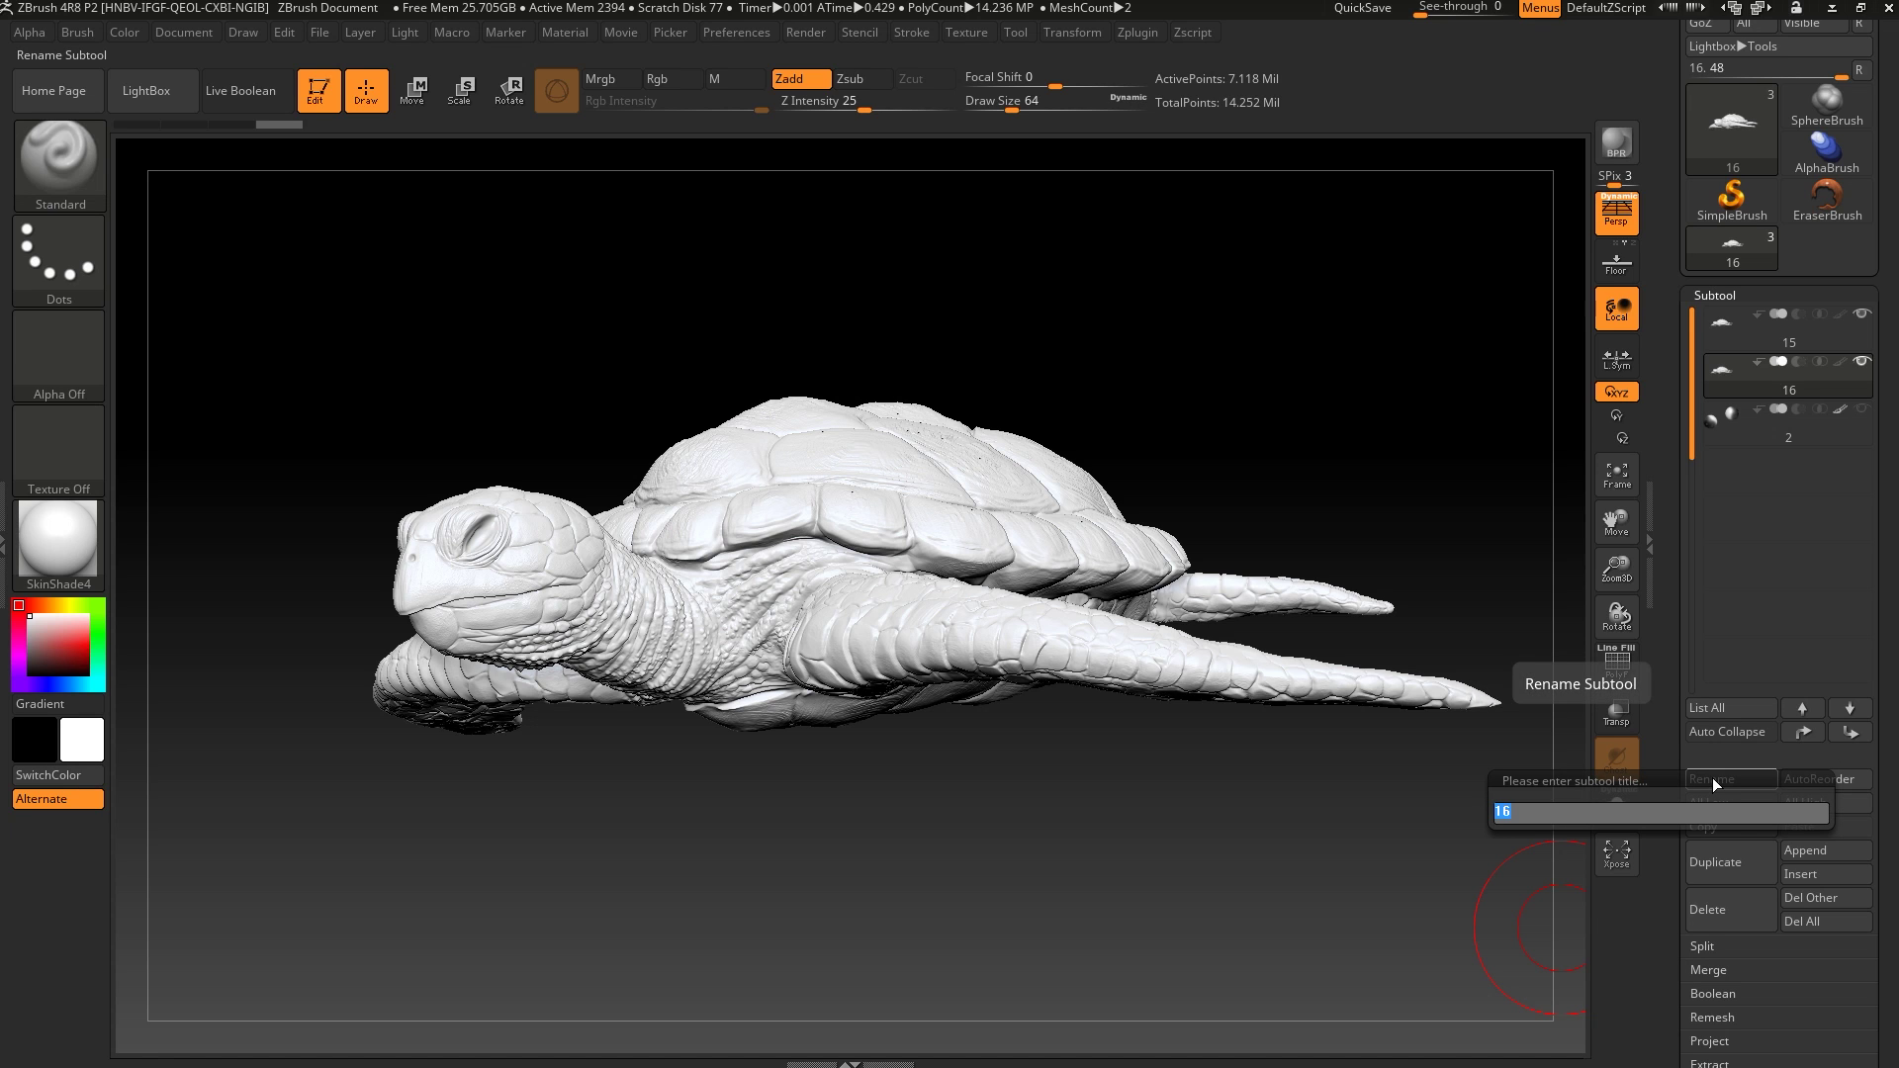
type("Turtle")
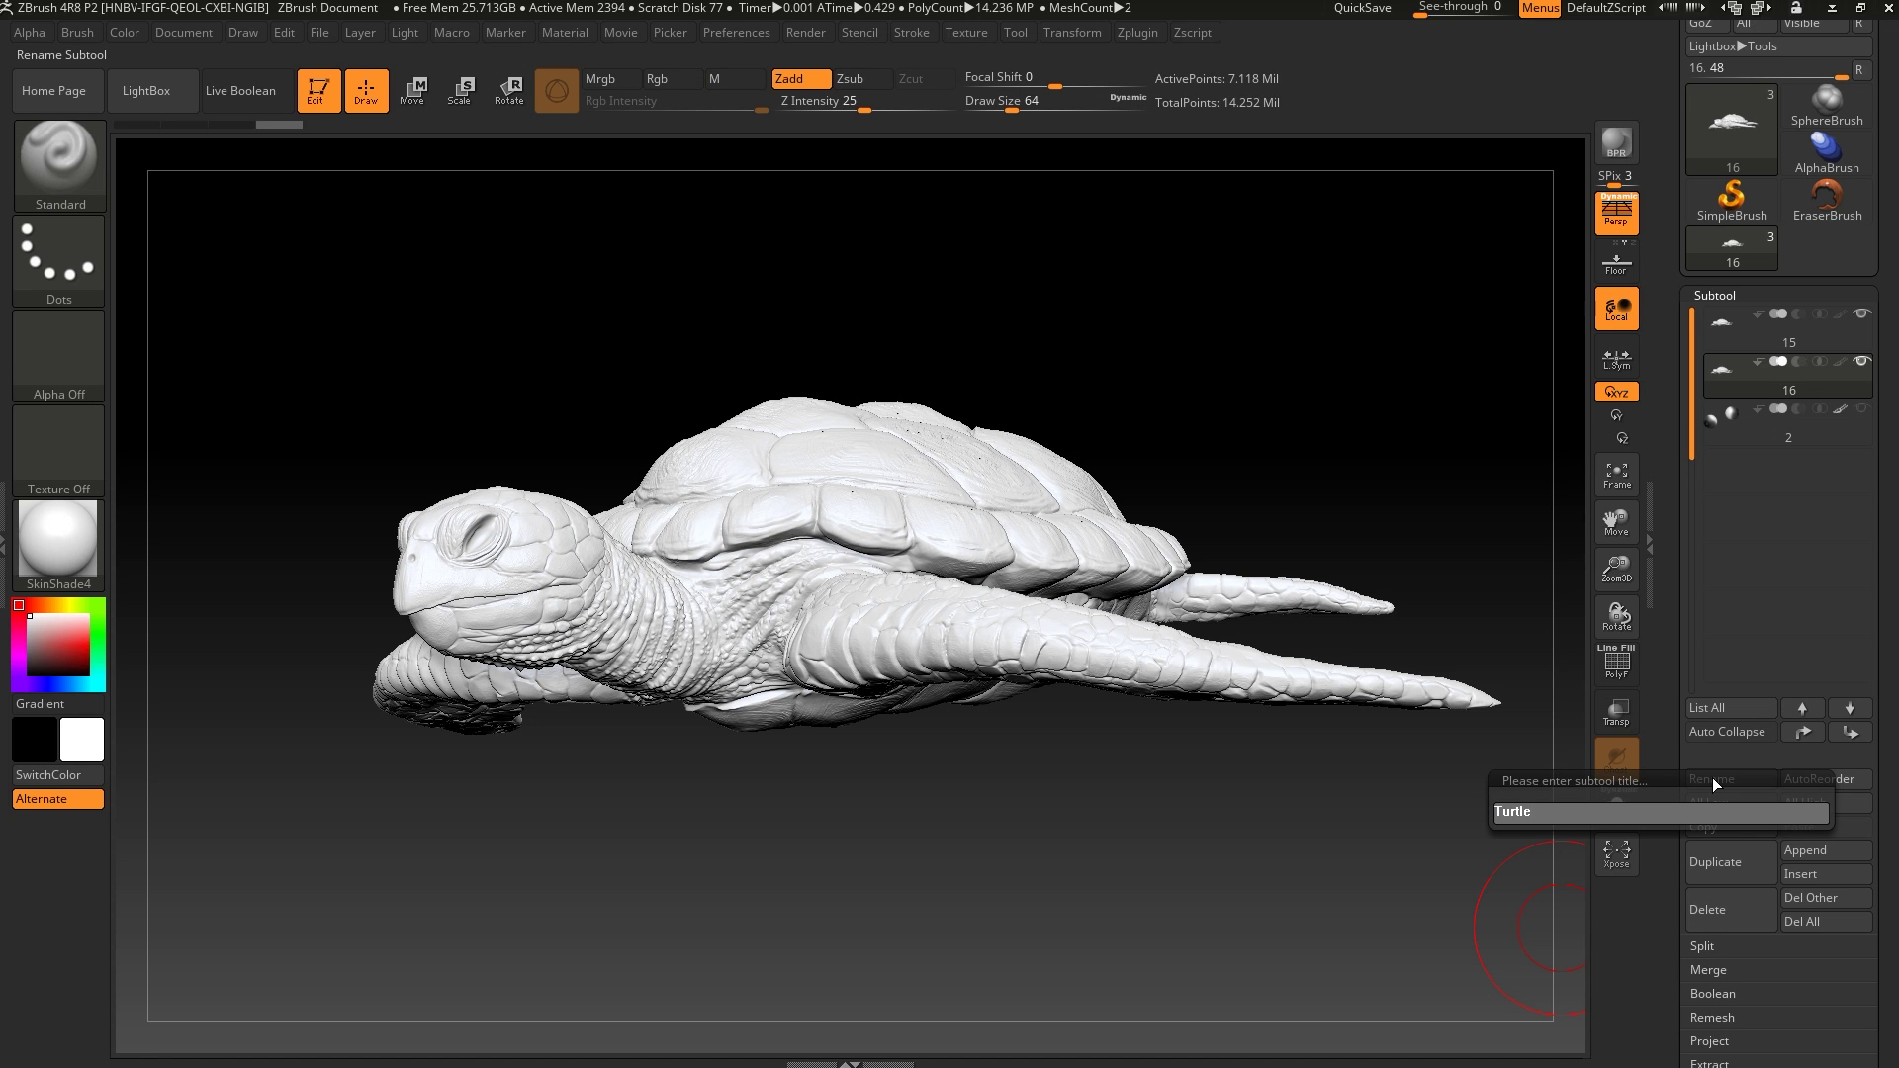
type("_High")
key("Return")
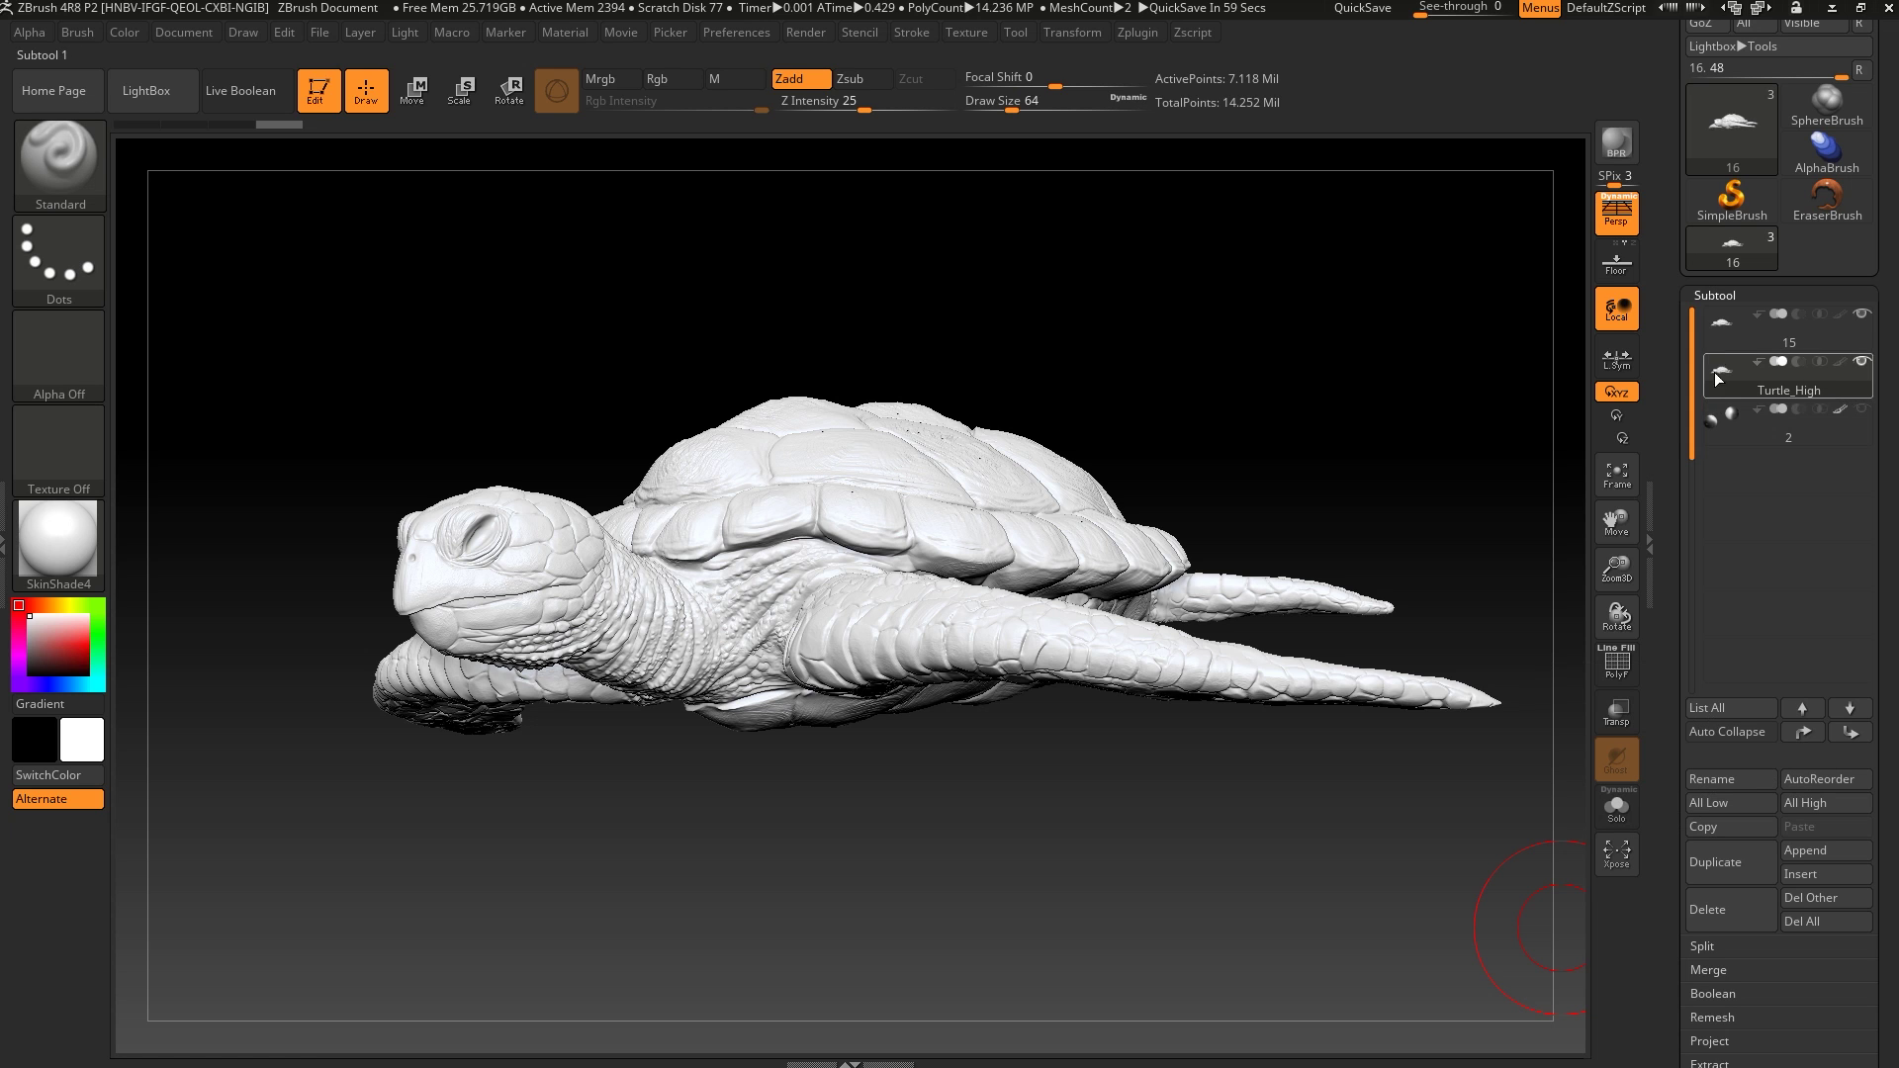
Rename the original turtle subtool to Turtle_Low and show it in Solo
left_click(1721, 331)
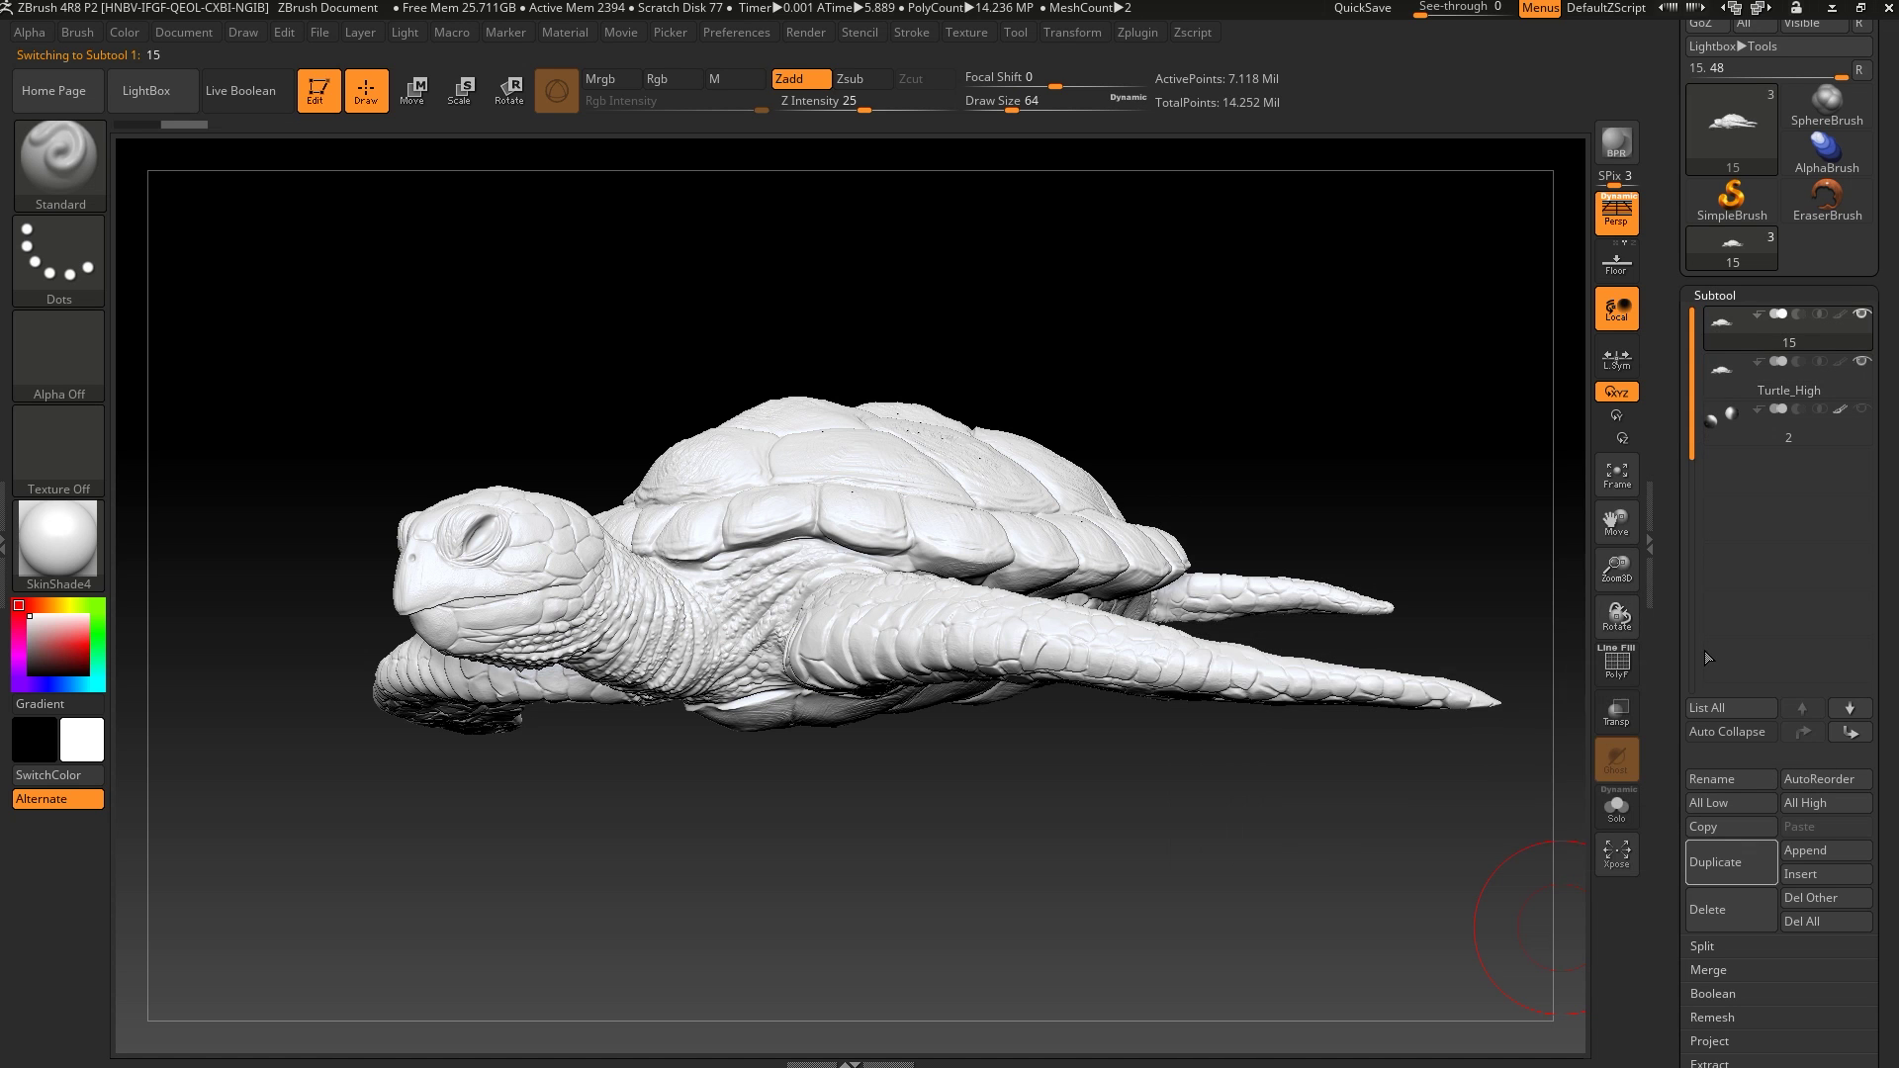
left_click(1713, 779)
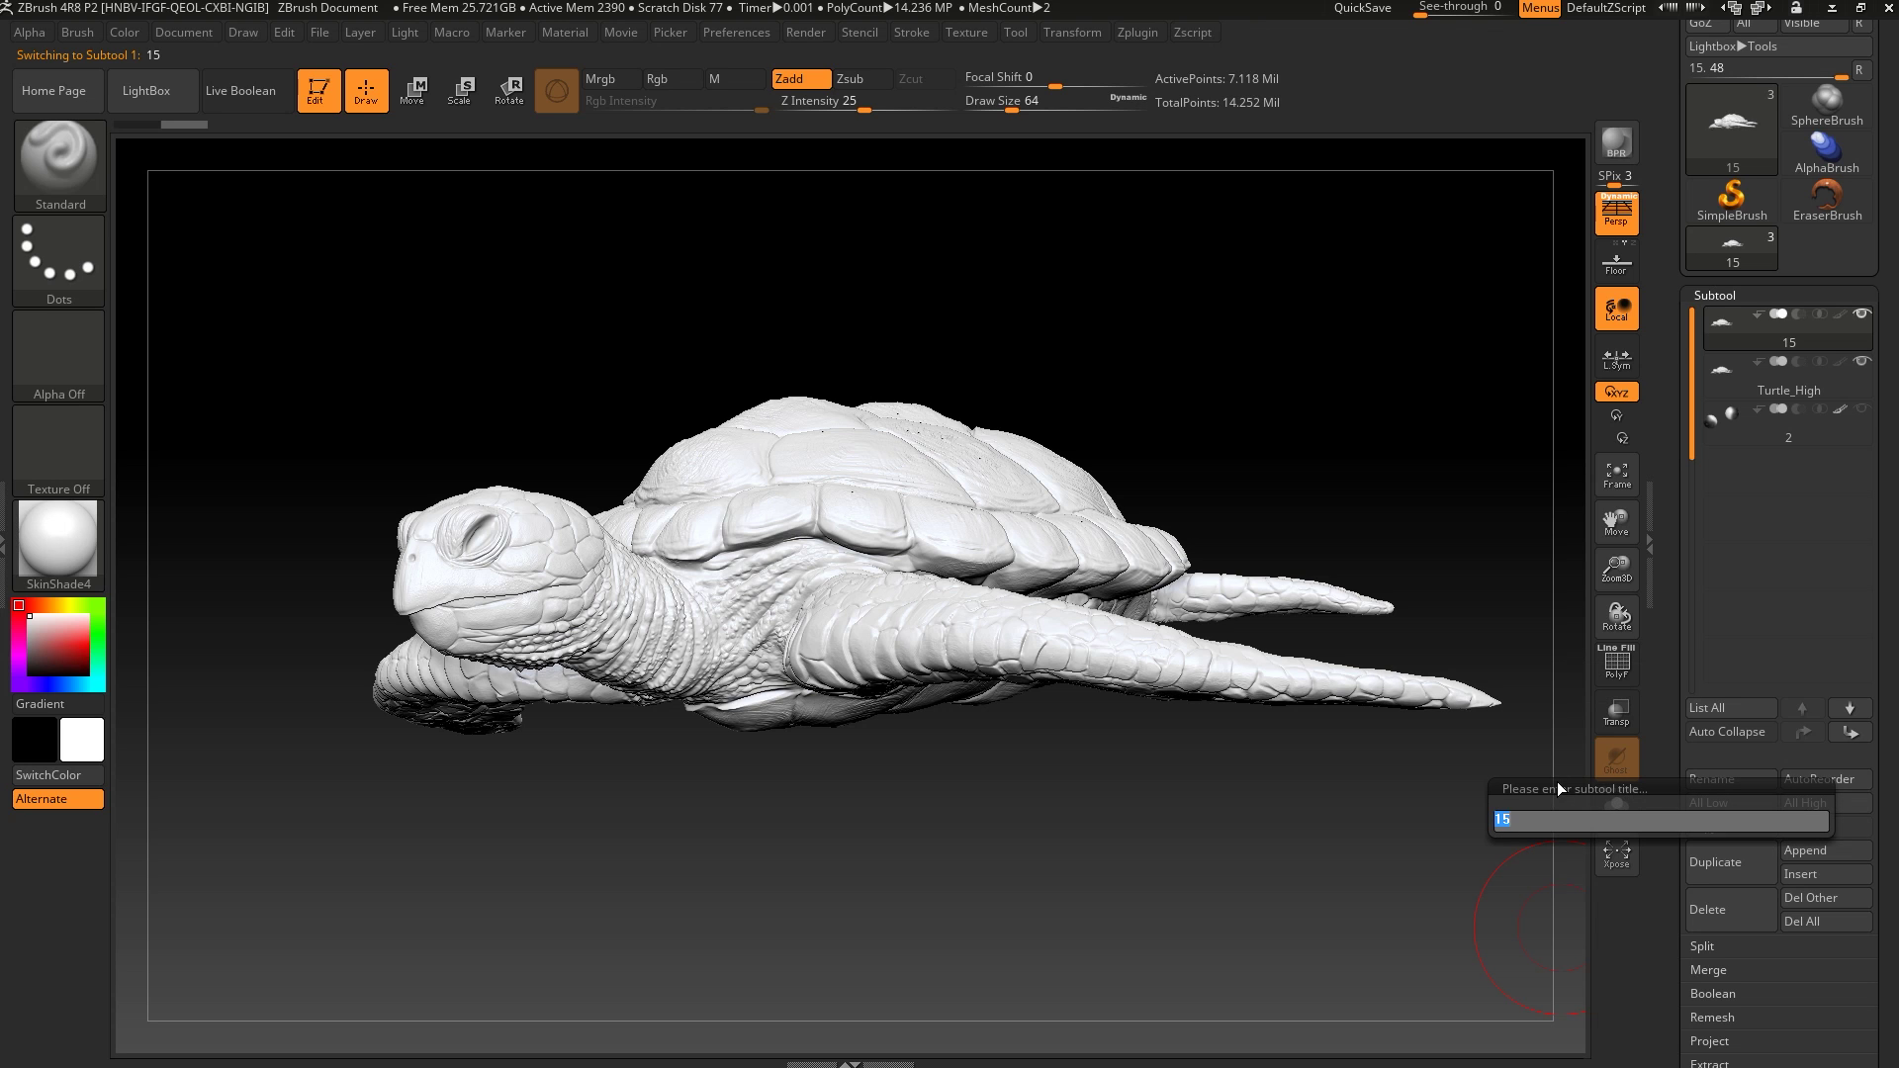
type("u")
type("Tur")
type("tle")
type("_Low")
key("Return")
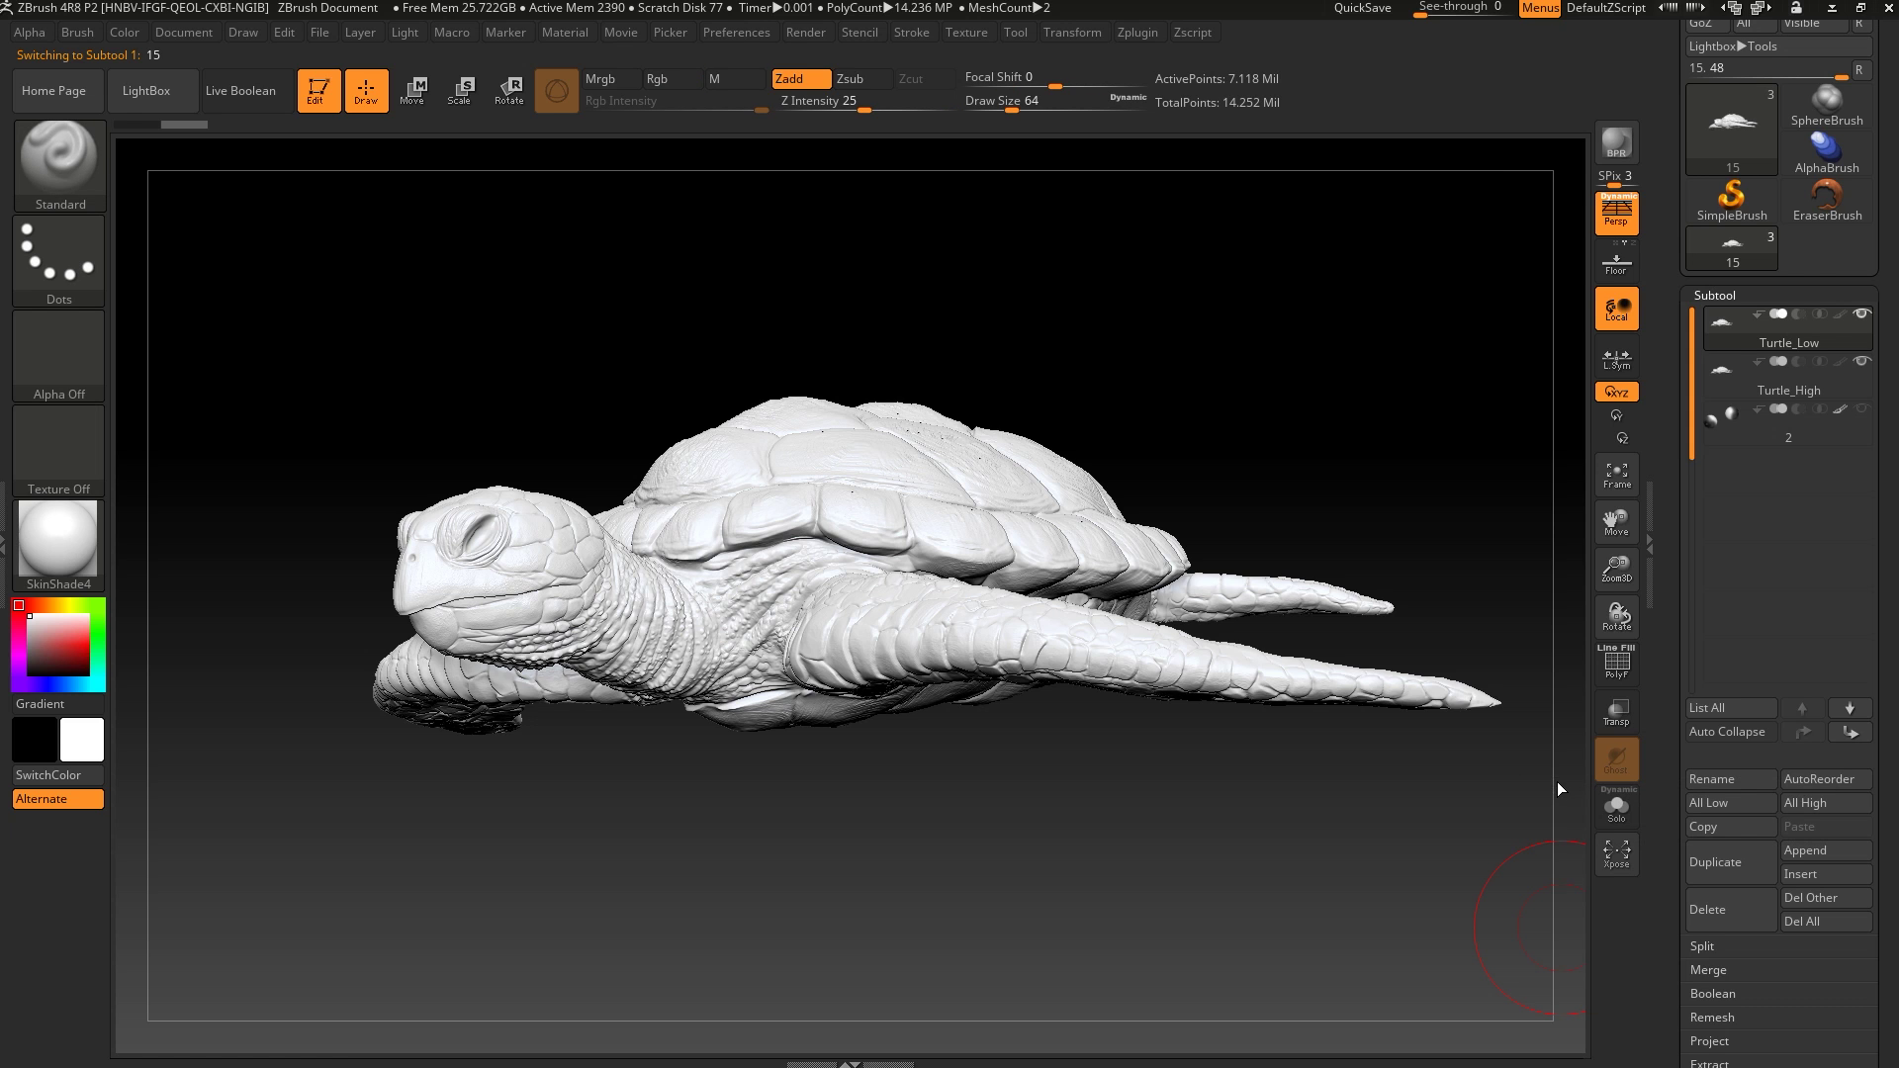
left_click(1607, 809)
Drop Turtle_Low to subdivision level 1 in the Geometry settings
scroll(1747, 803, "down", 3)
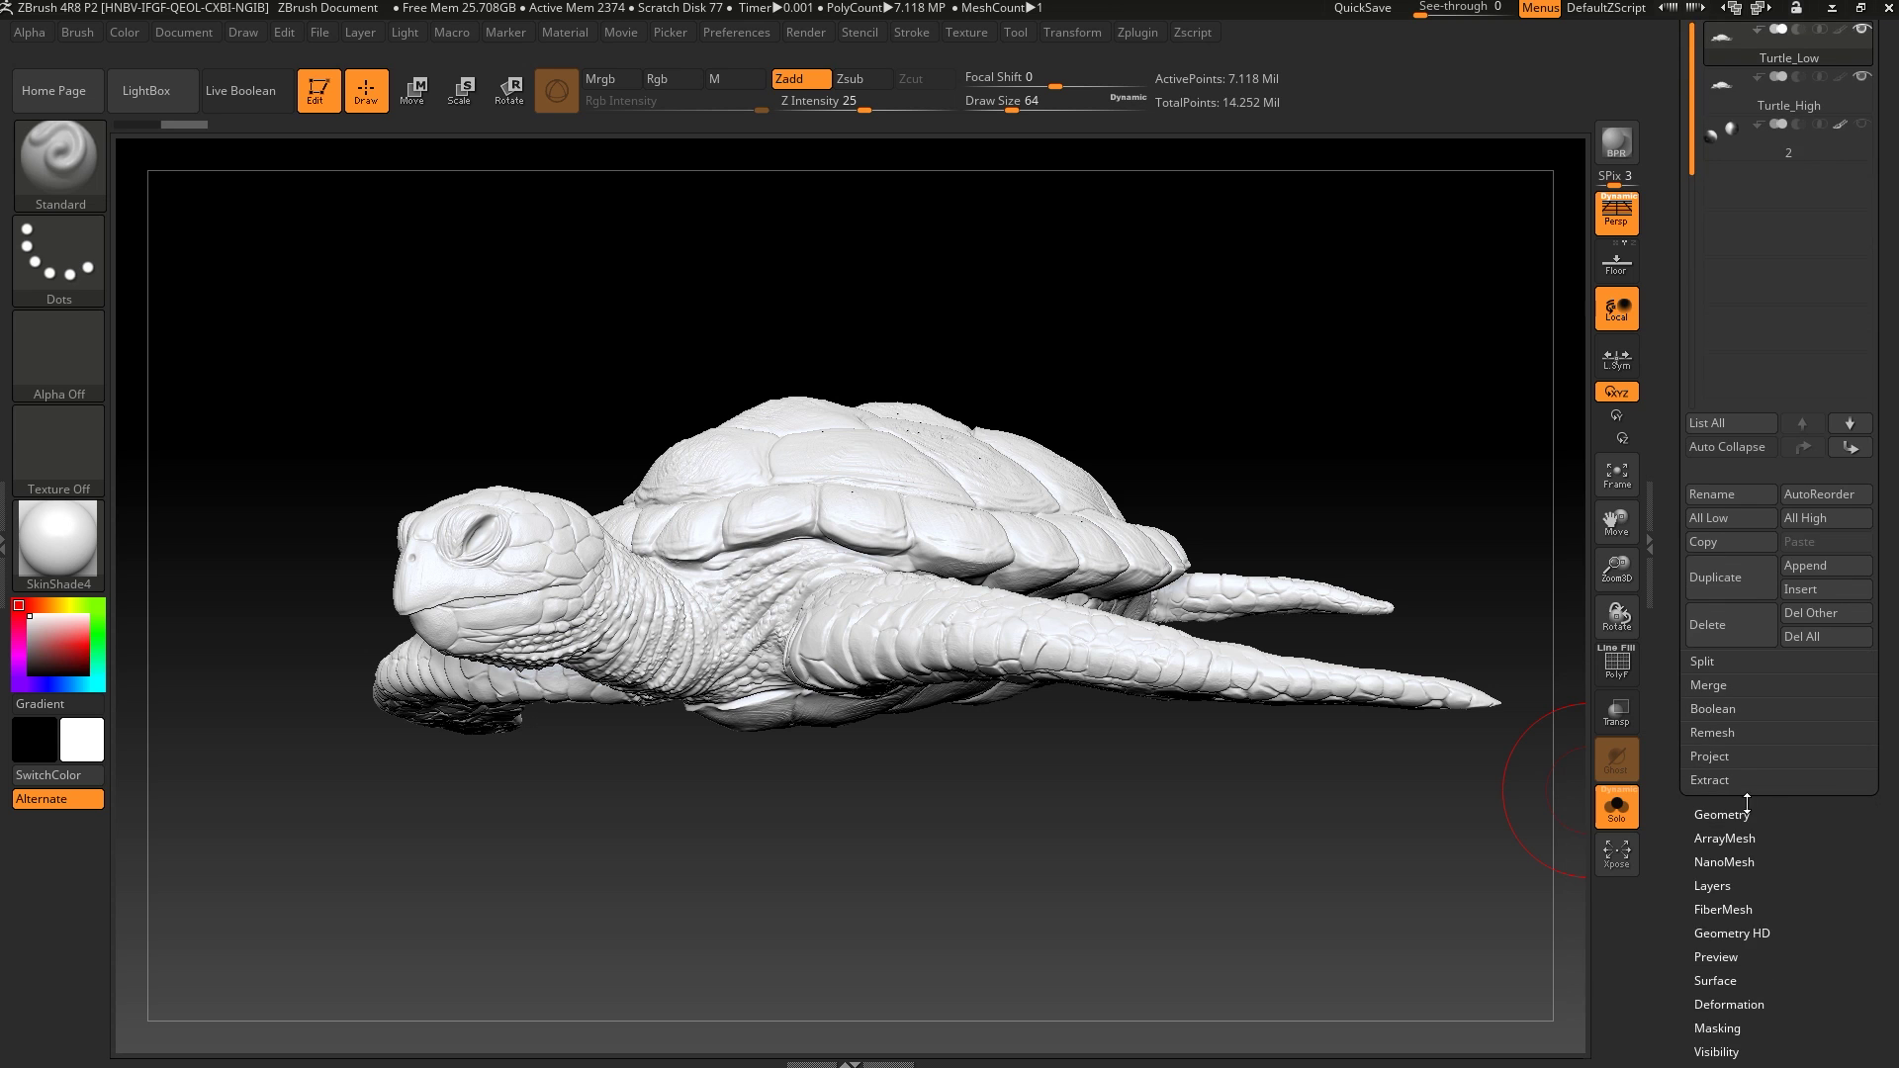
left_click(1747, 807)
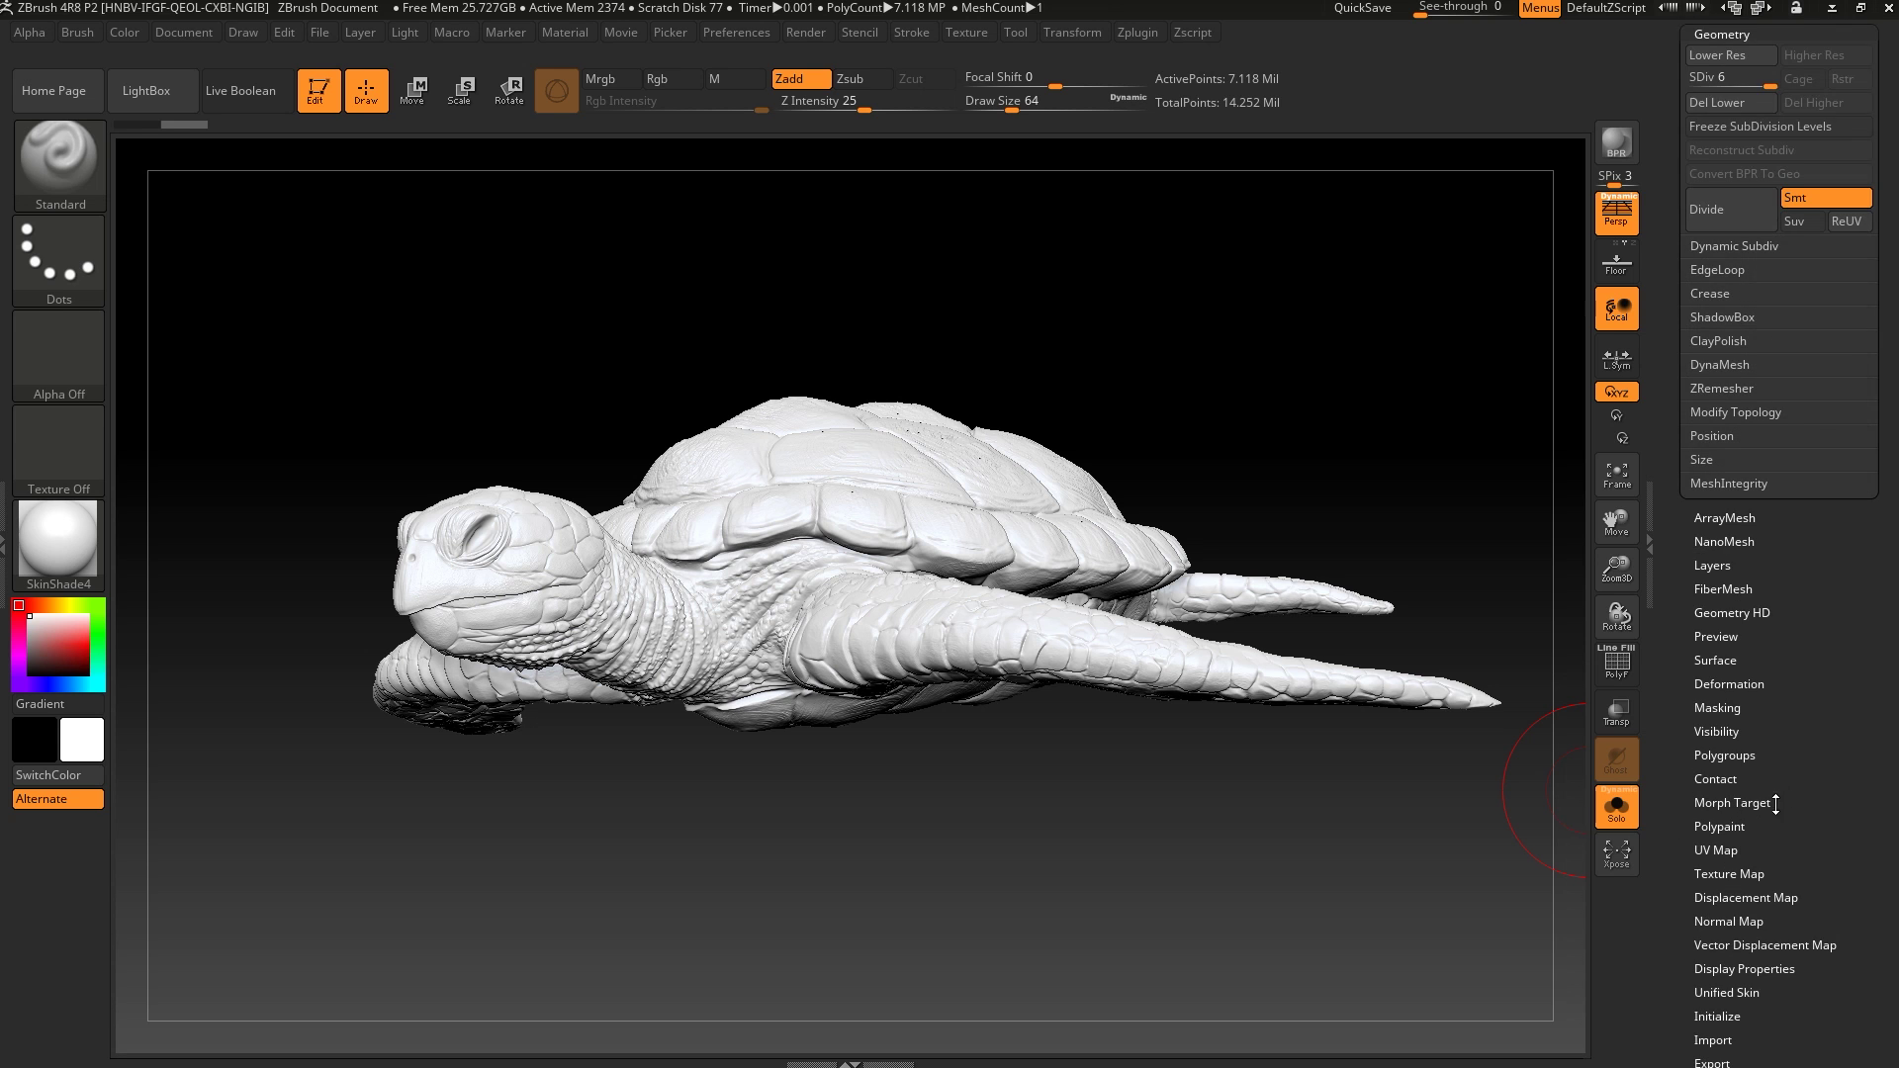
left_click(1691, 87)
scroll(1830, 593, "up", 4)
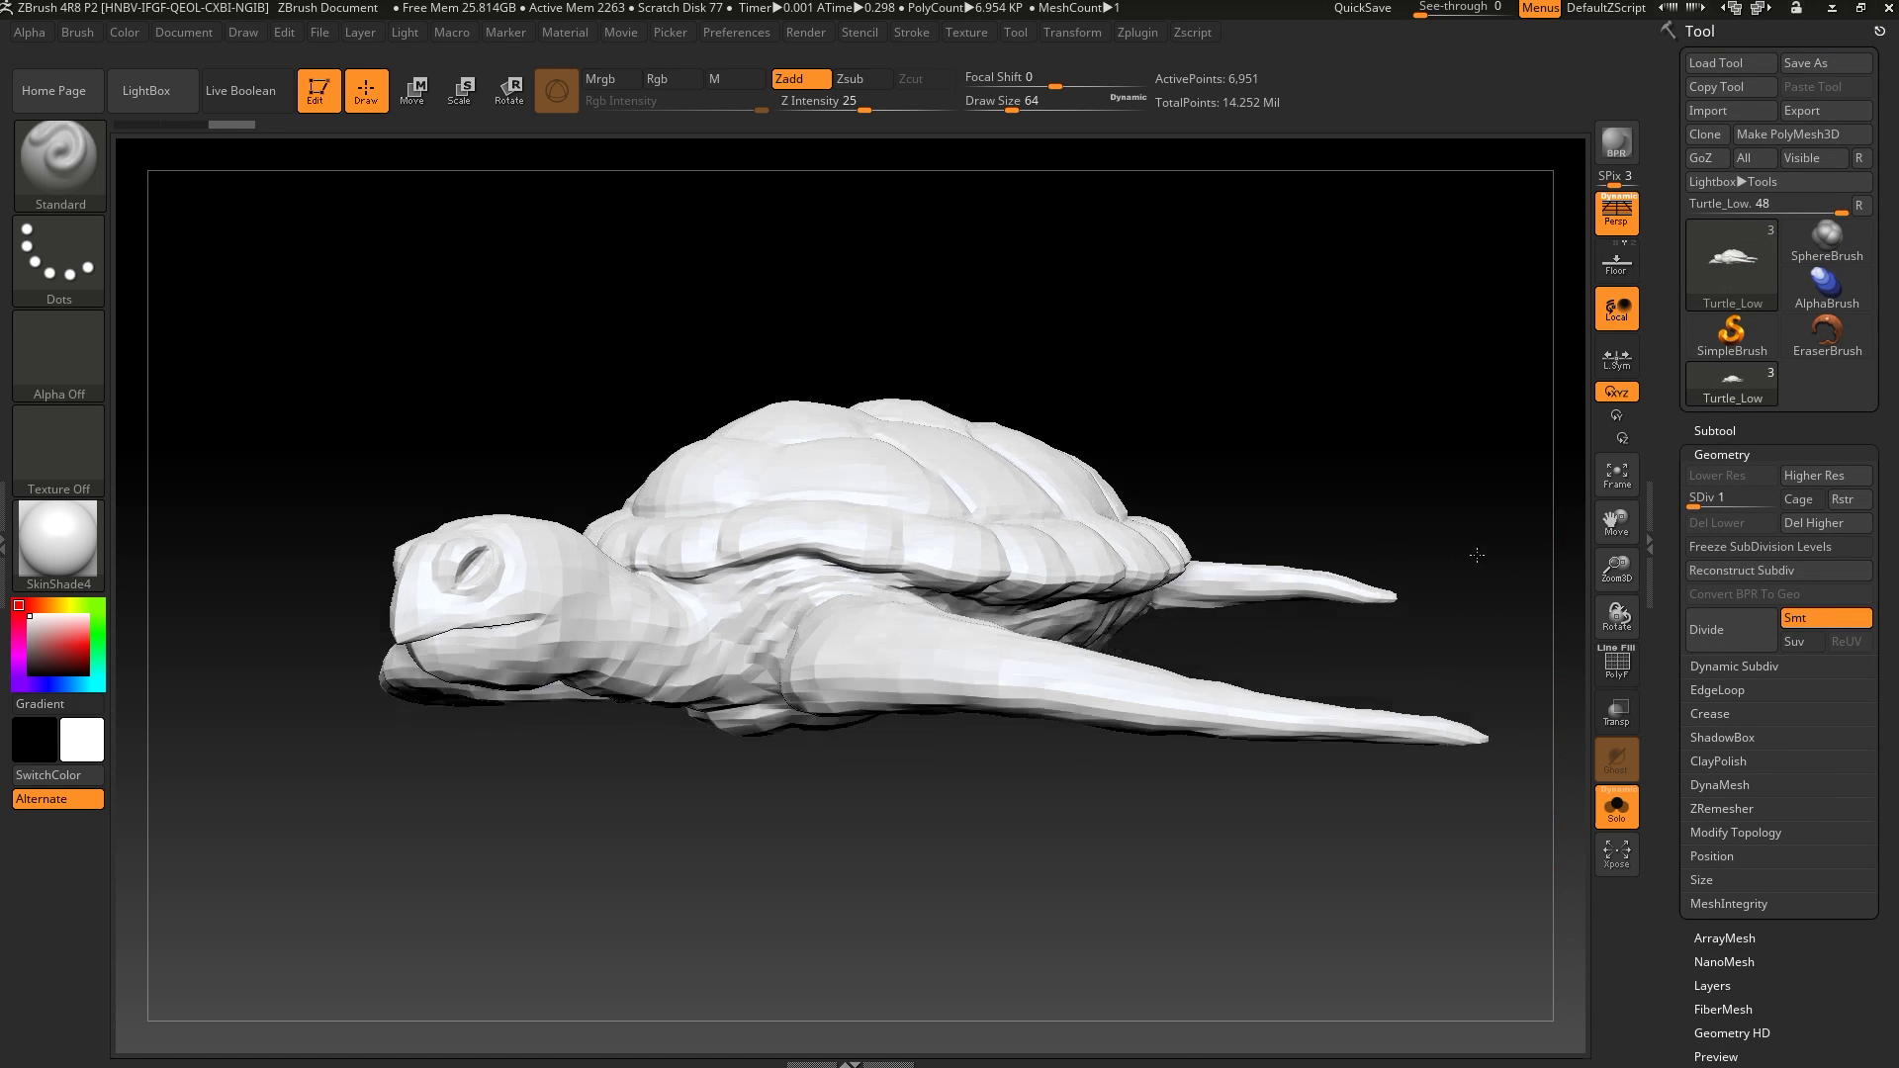
Check the low-poly wireframe, then export Turtle_Low as Turtle_Low.obj to the Desktop
left_click_drag(1476, 555, 1454, 591)
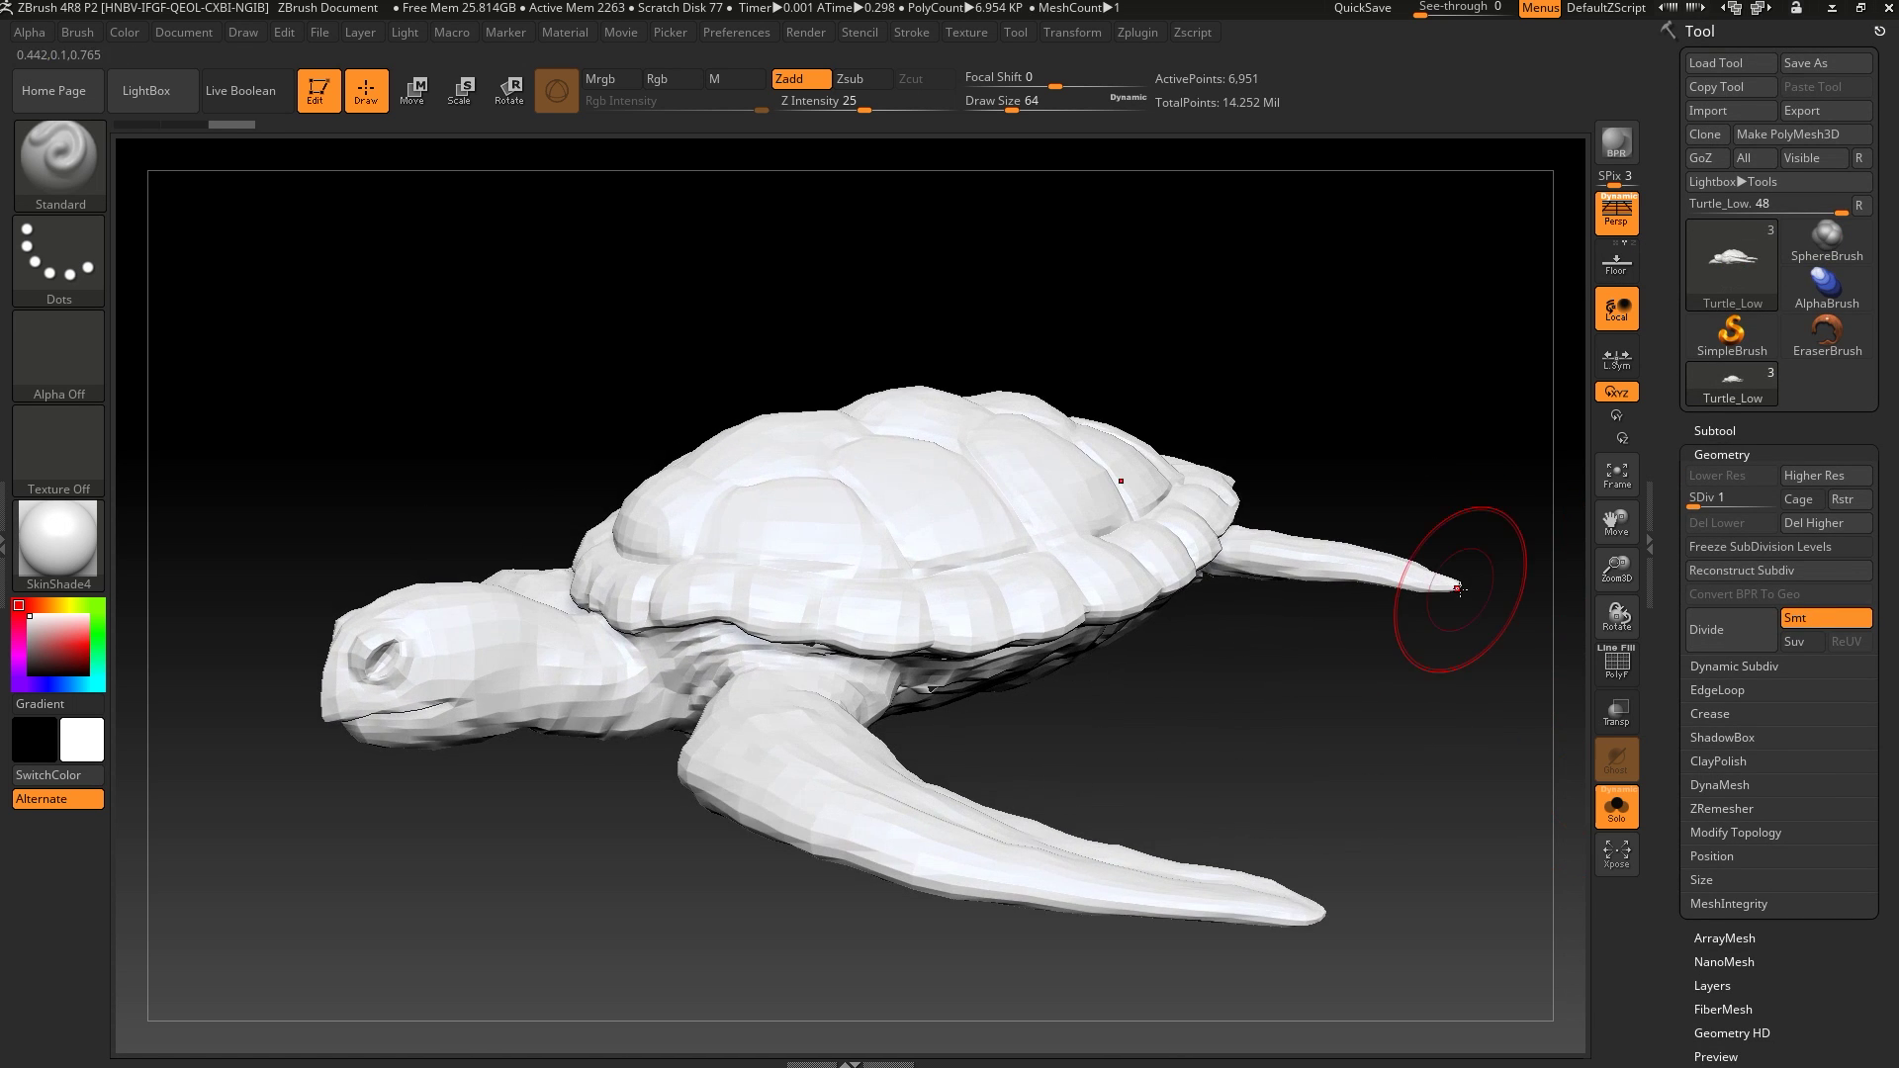
left_click(1625, 679)
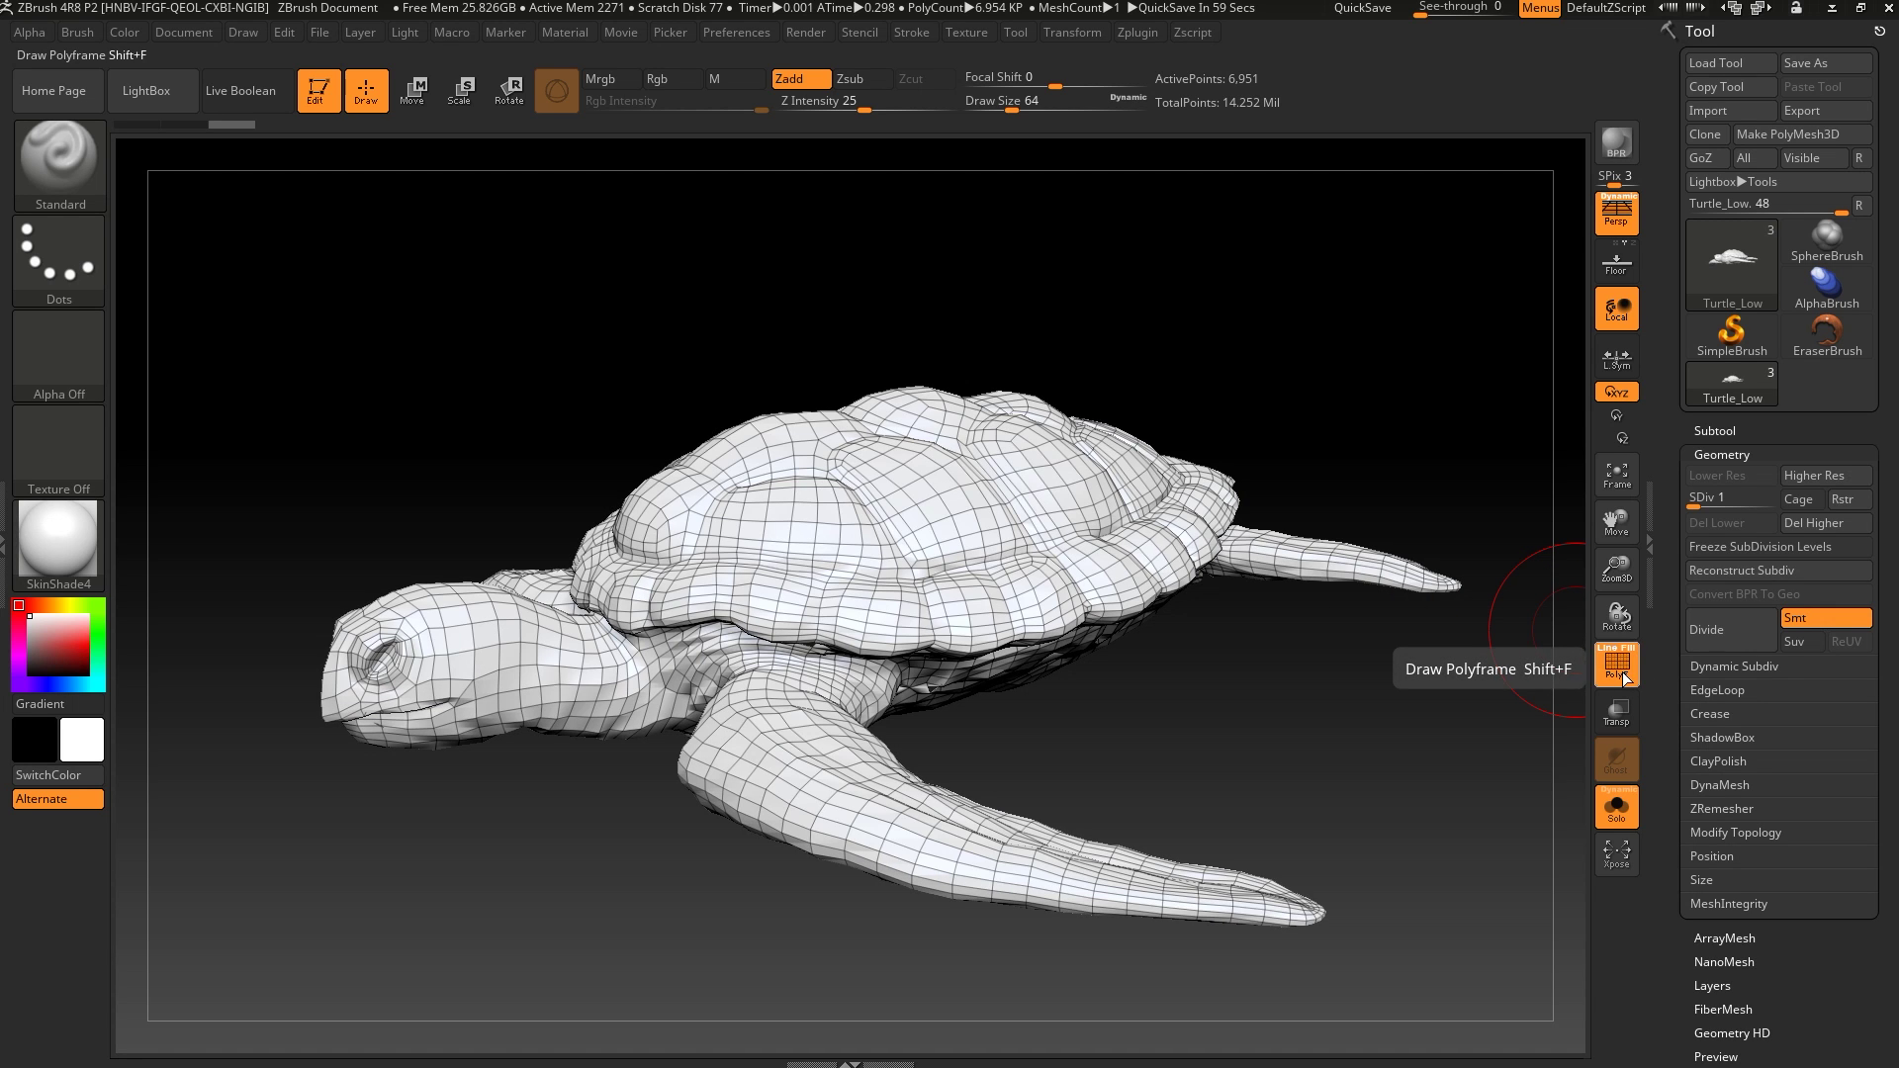
left_click(1626, 678)
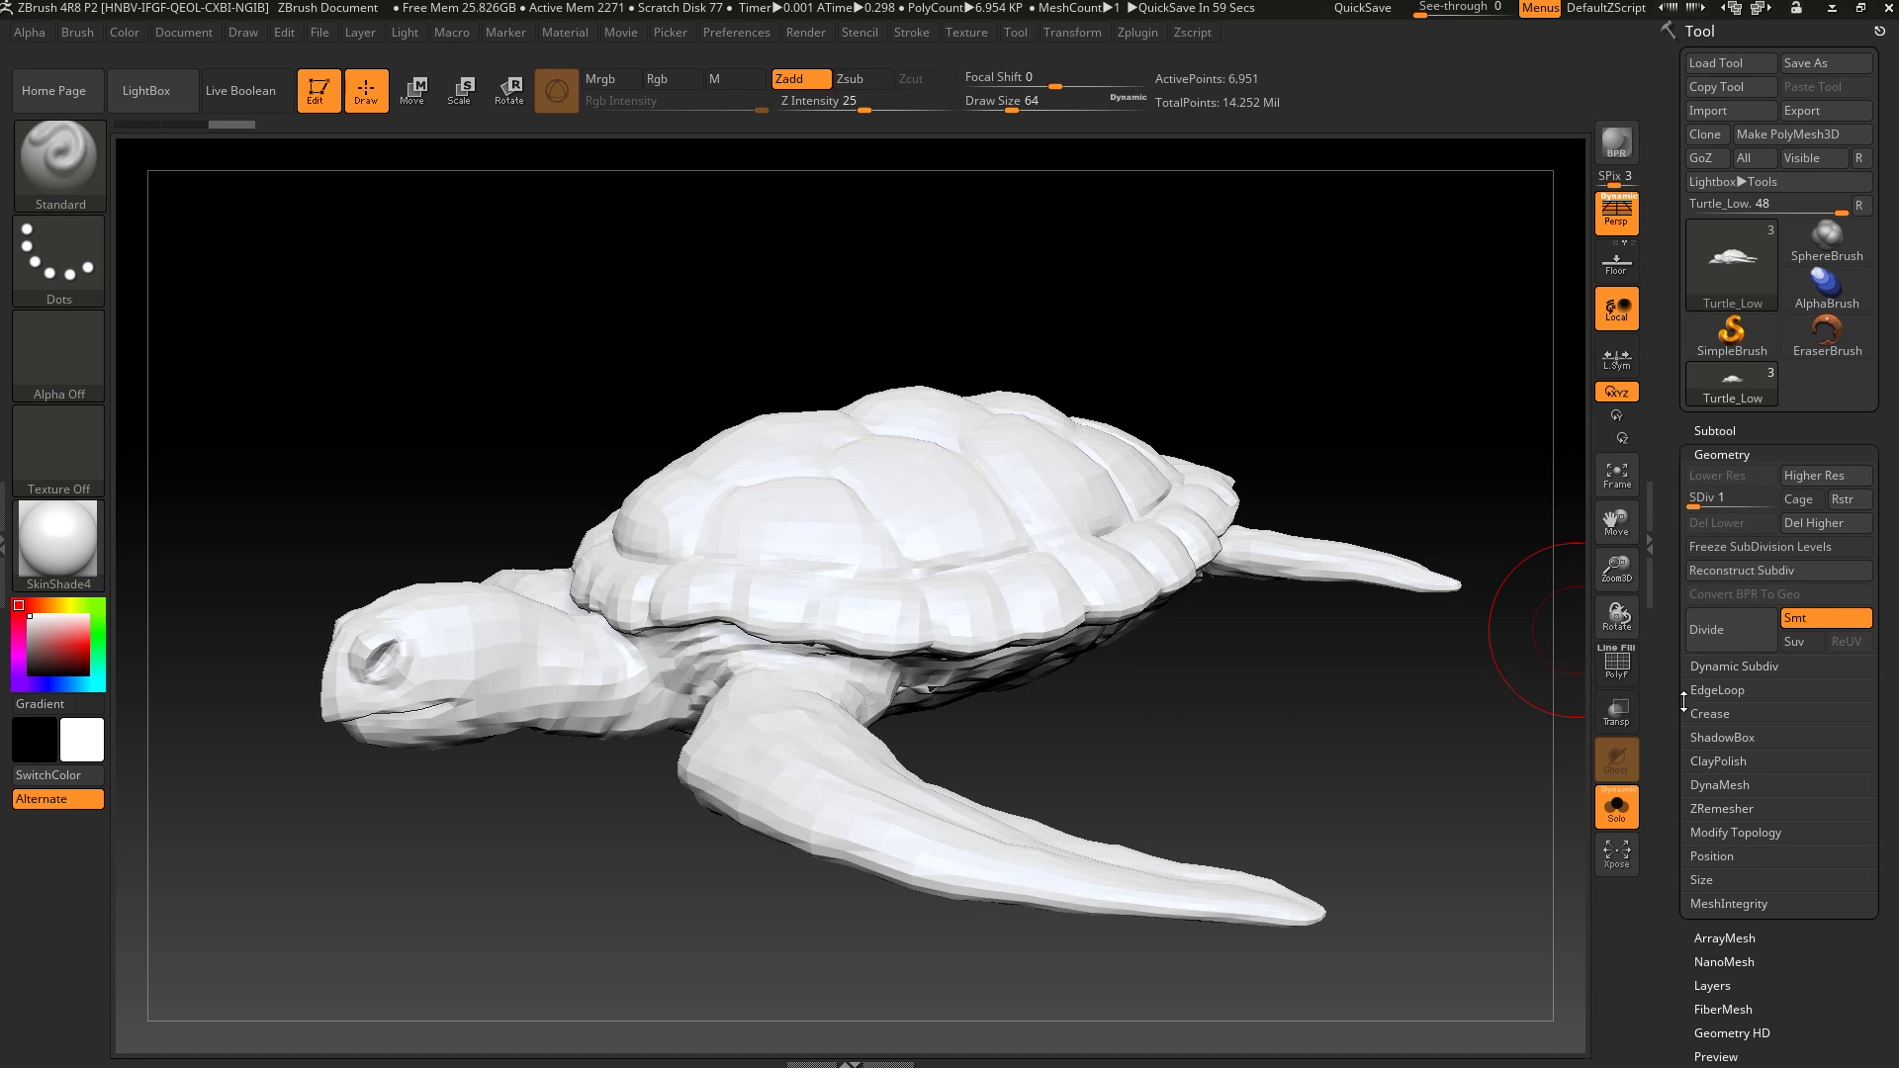
left_click(1814, 110)
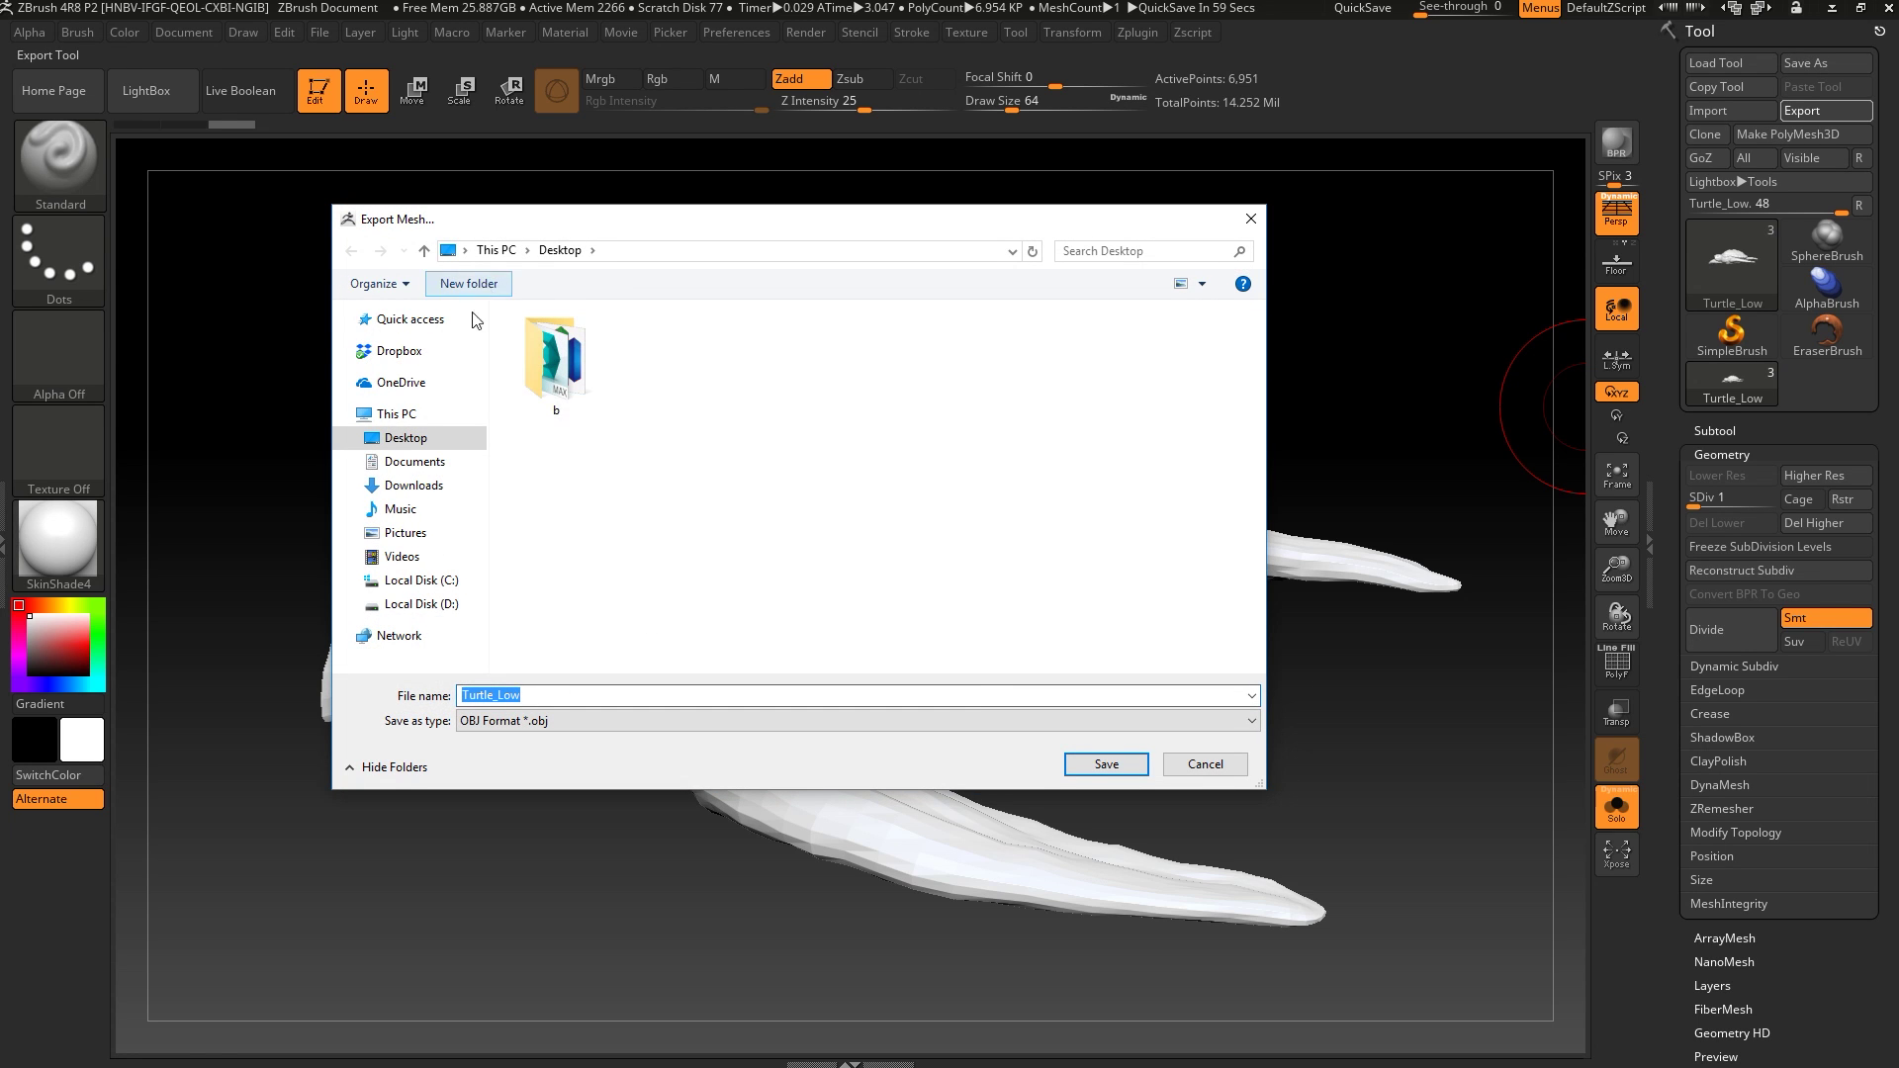
left_click(1079, 764)
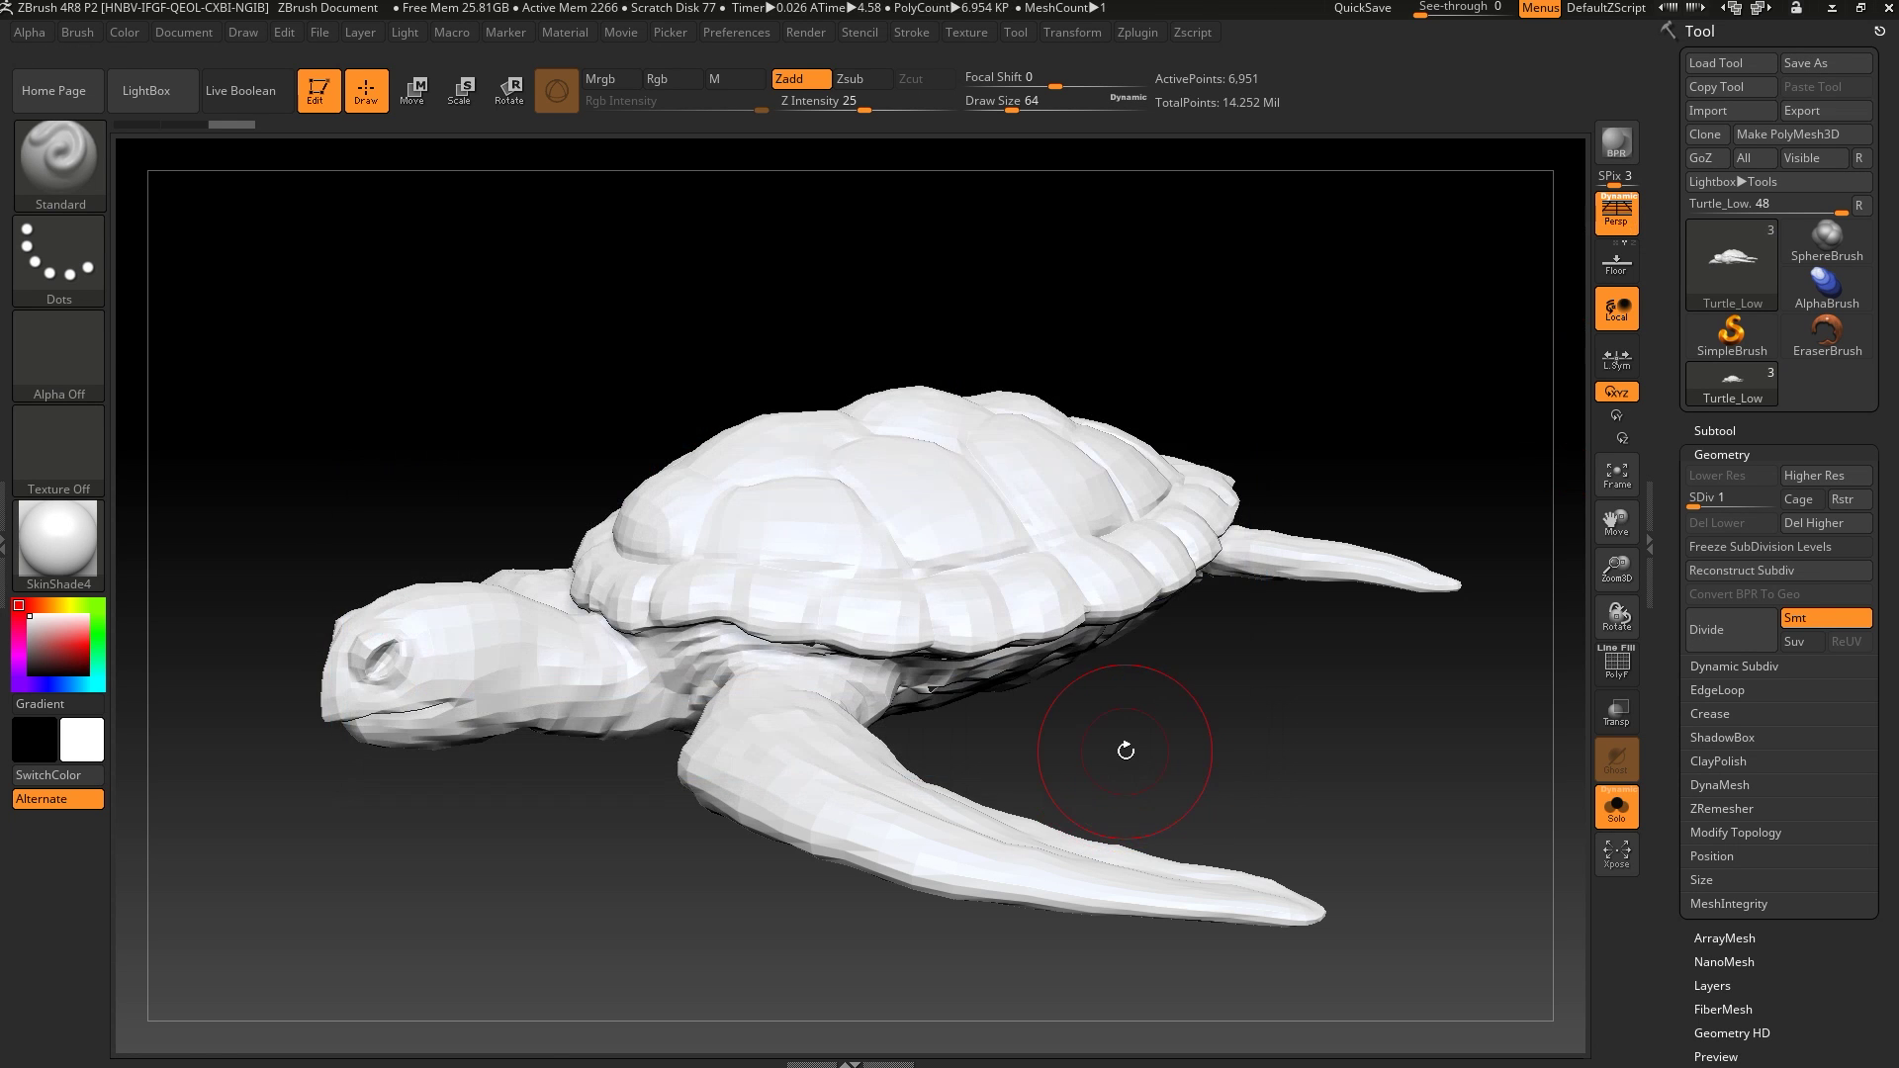
Make Turtle_High the active subtool, hide Turtle_Low and turn off Solo
left_click(1714, 432)
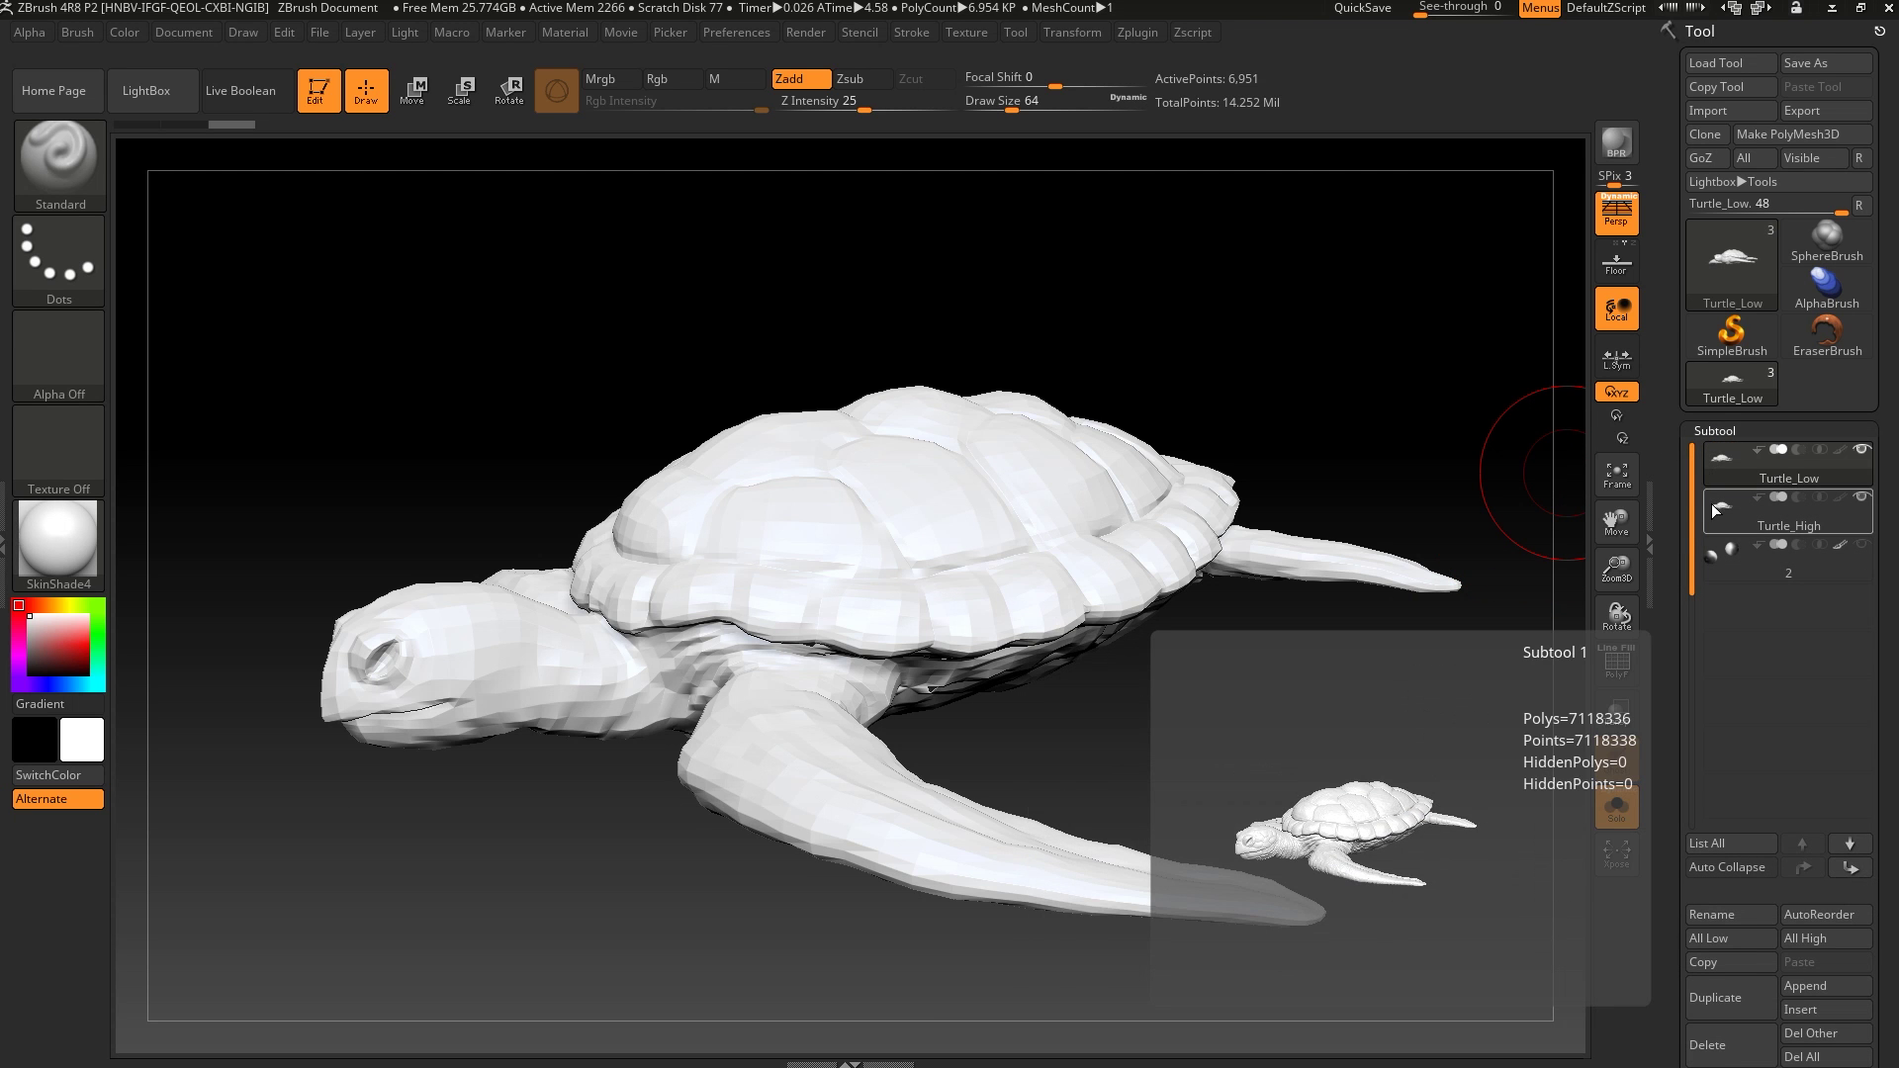
left_click(1716, 513)
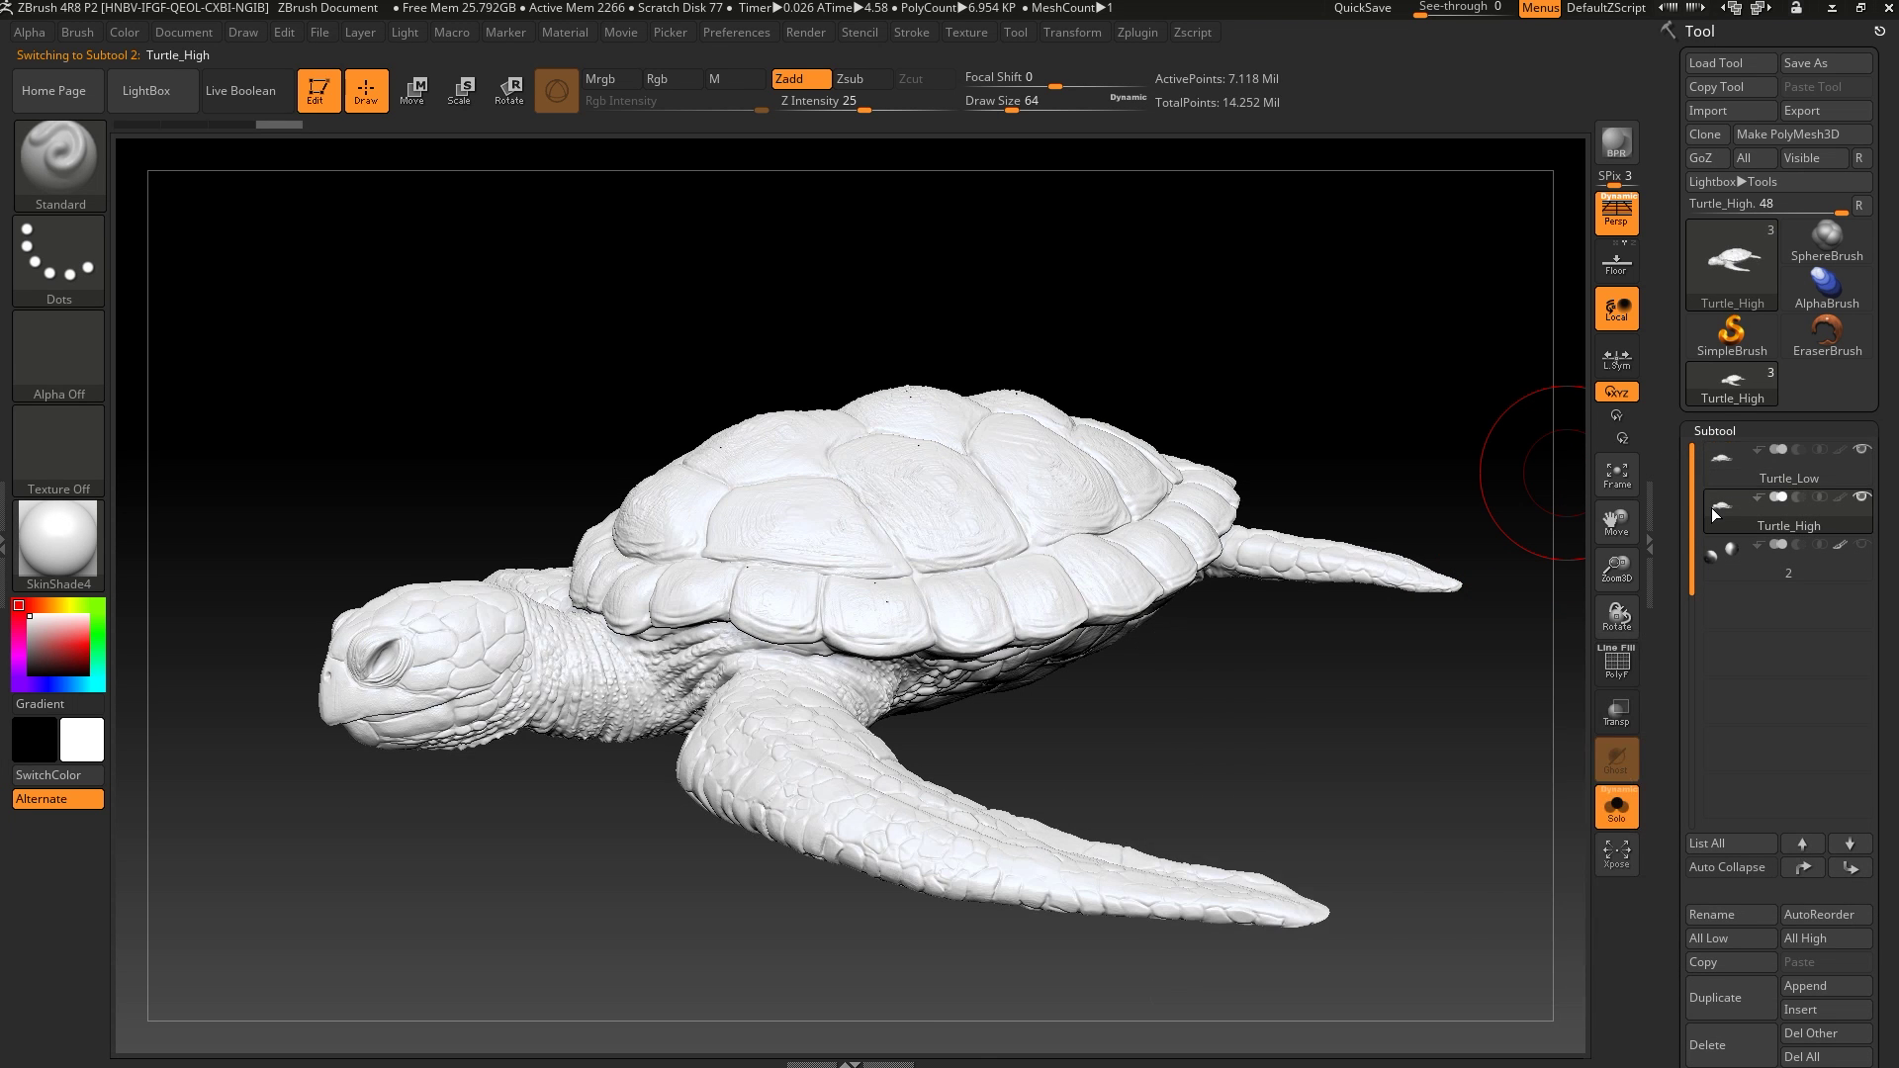
left_click(1863, 449)
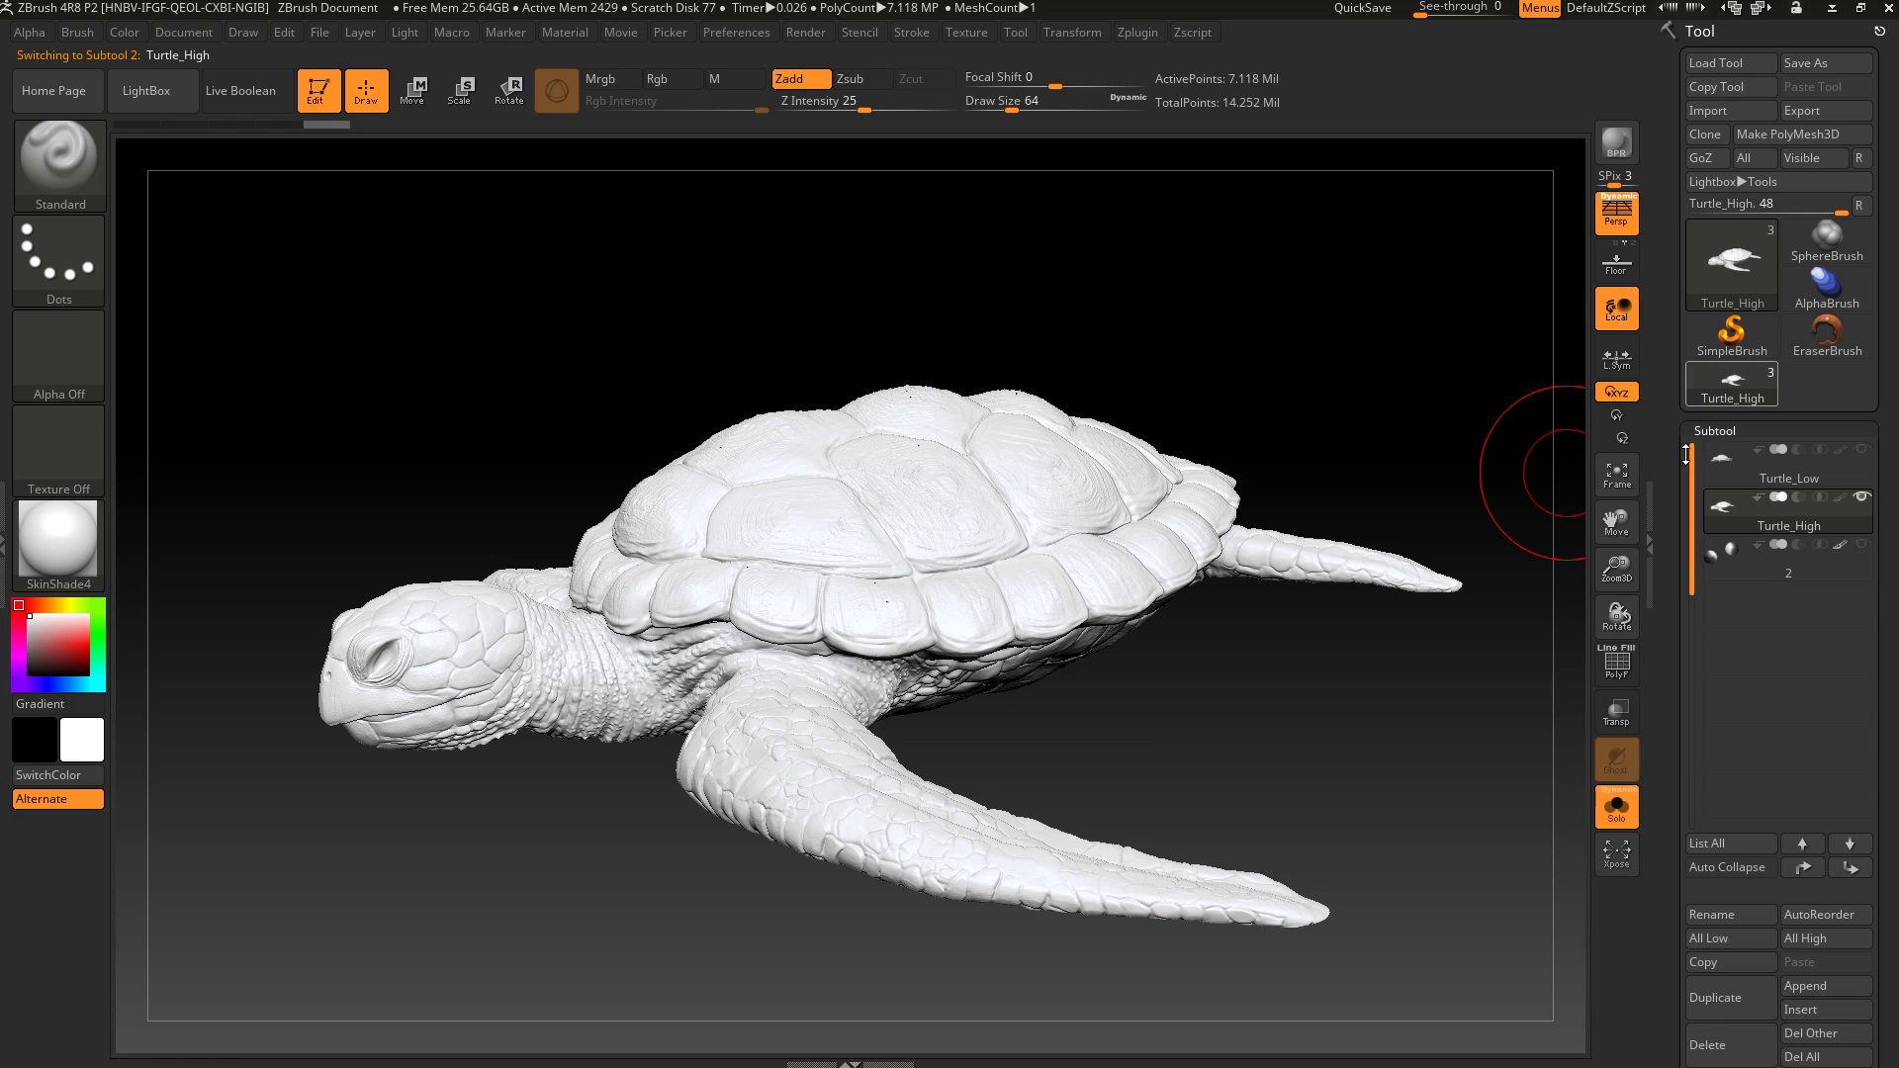
left_click(1616, 806)
In Decimation Master, enable Keep UVs and pre-process Turtle_High
mouse_move(1730, 269)
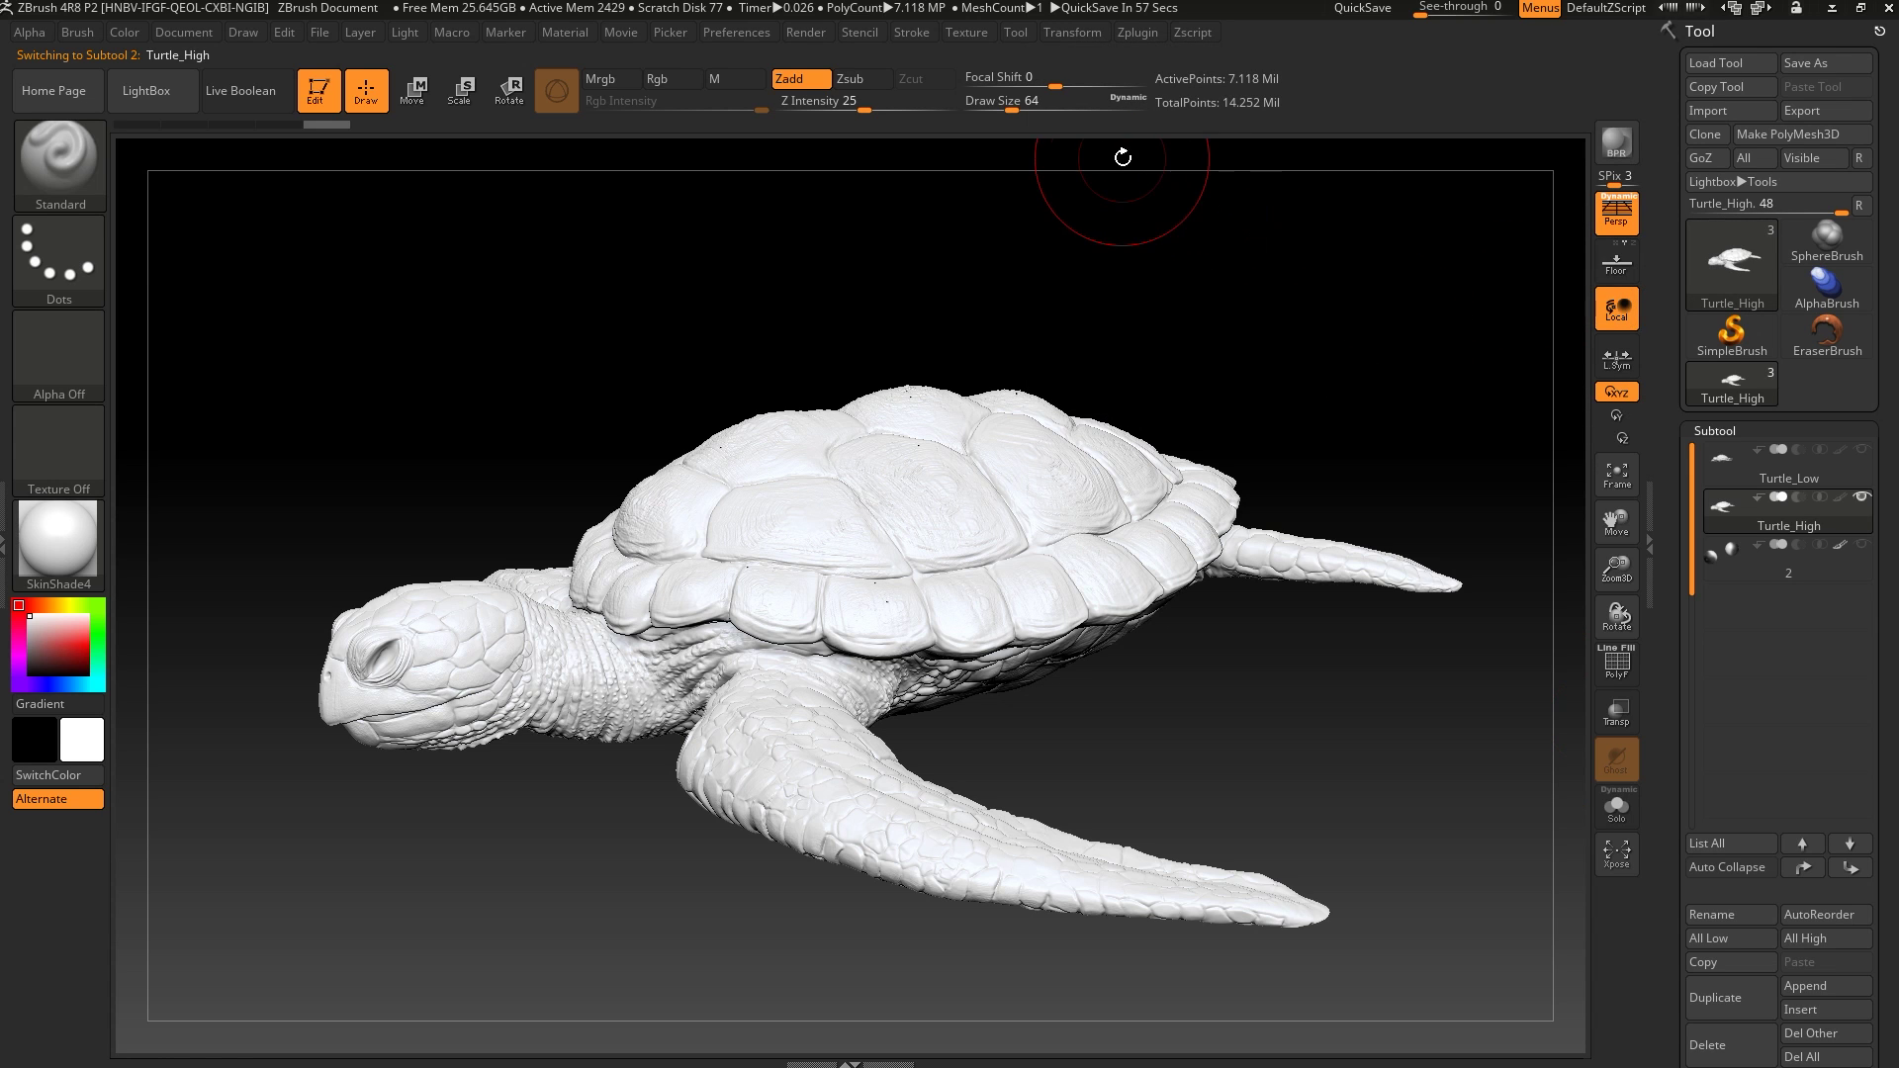
left_click(1139, 35)
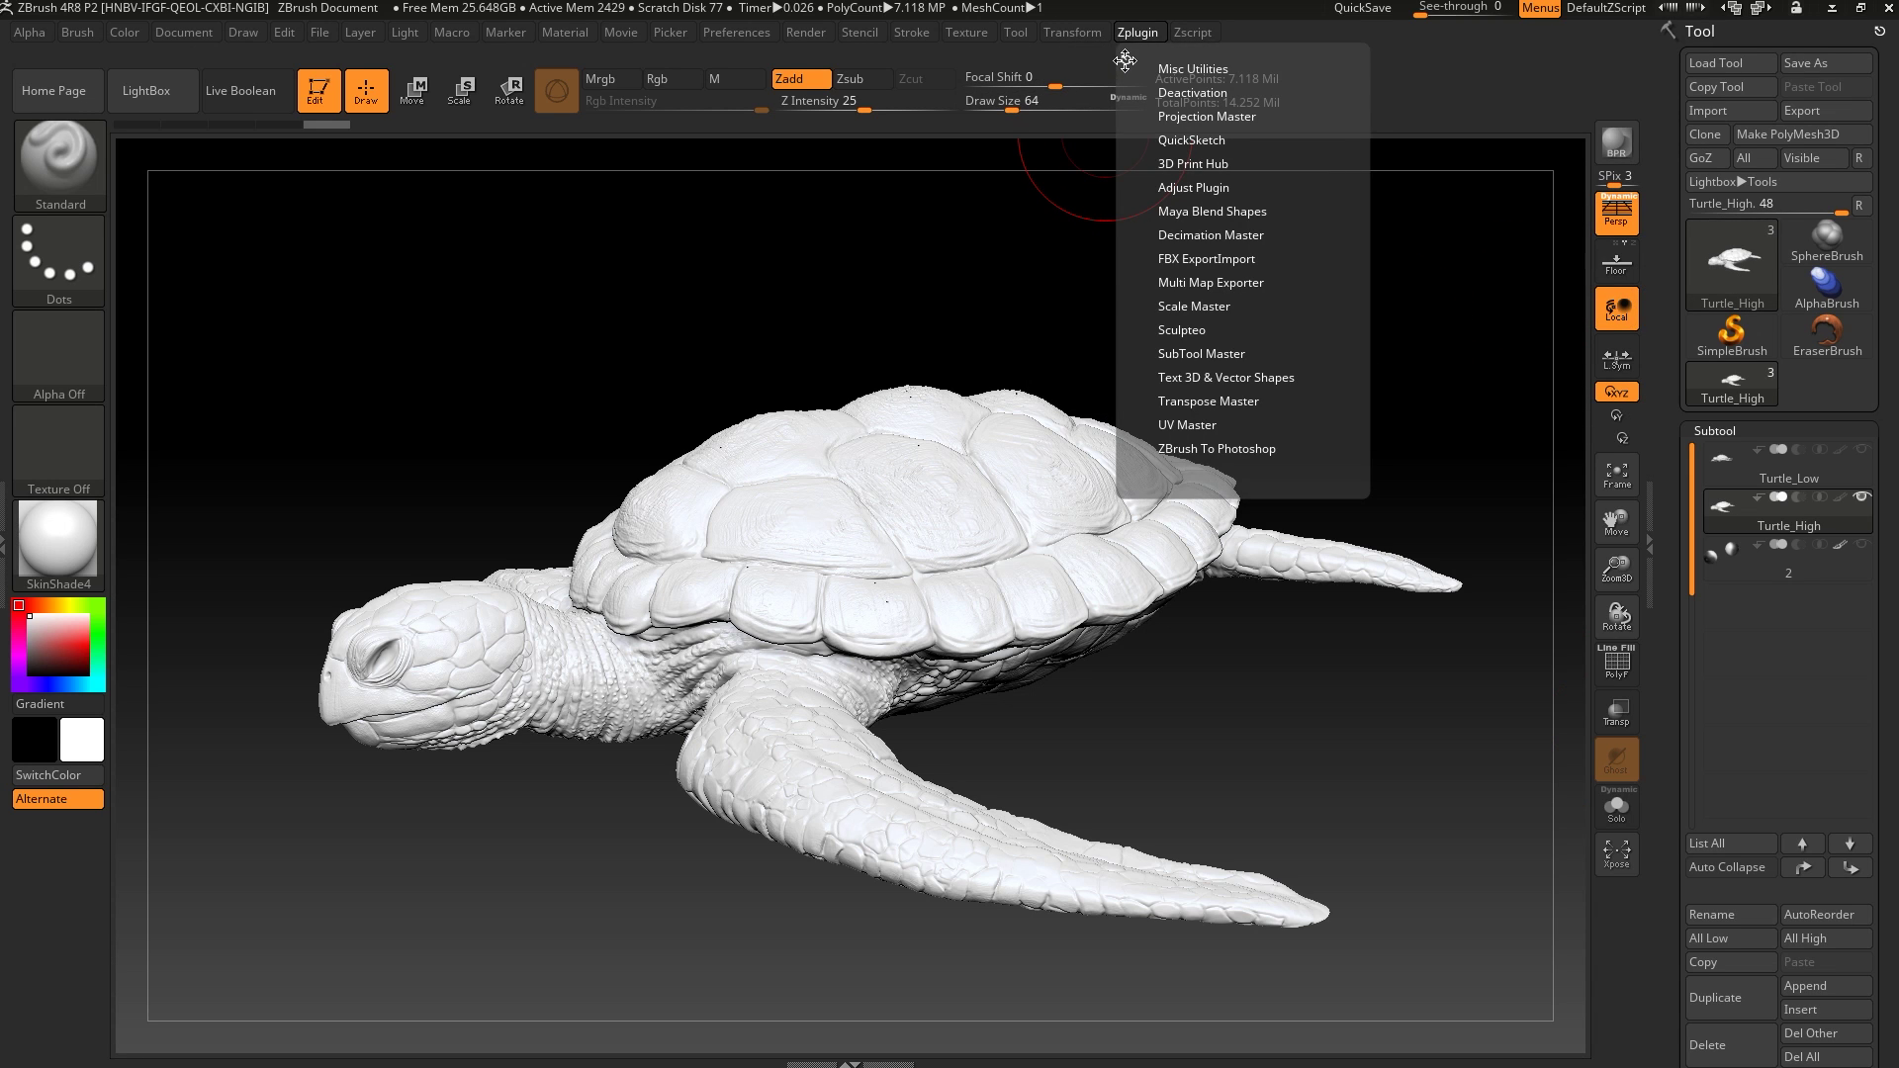
left_click_drag(1125, 61, 1672, 52)
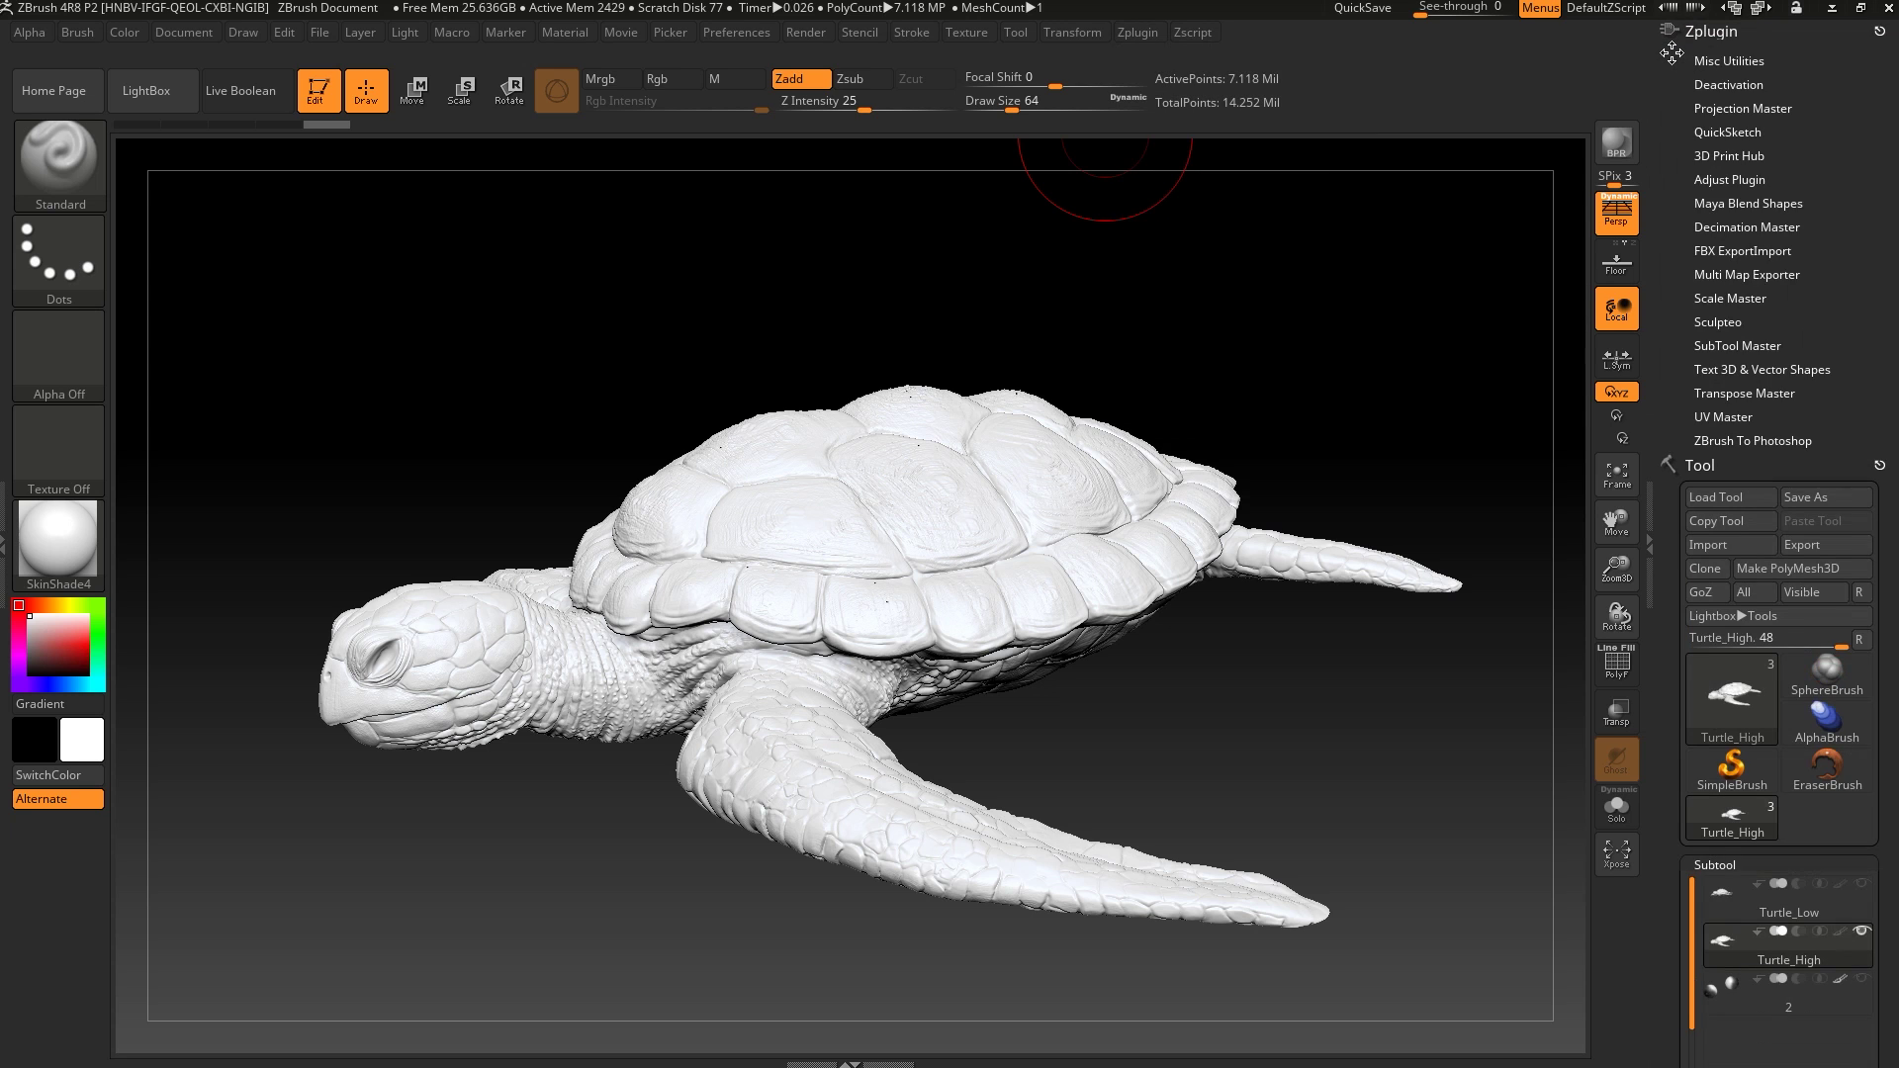
left_click(1717, 226)
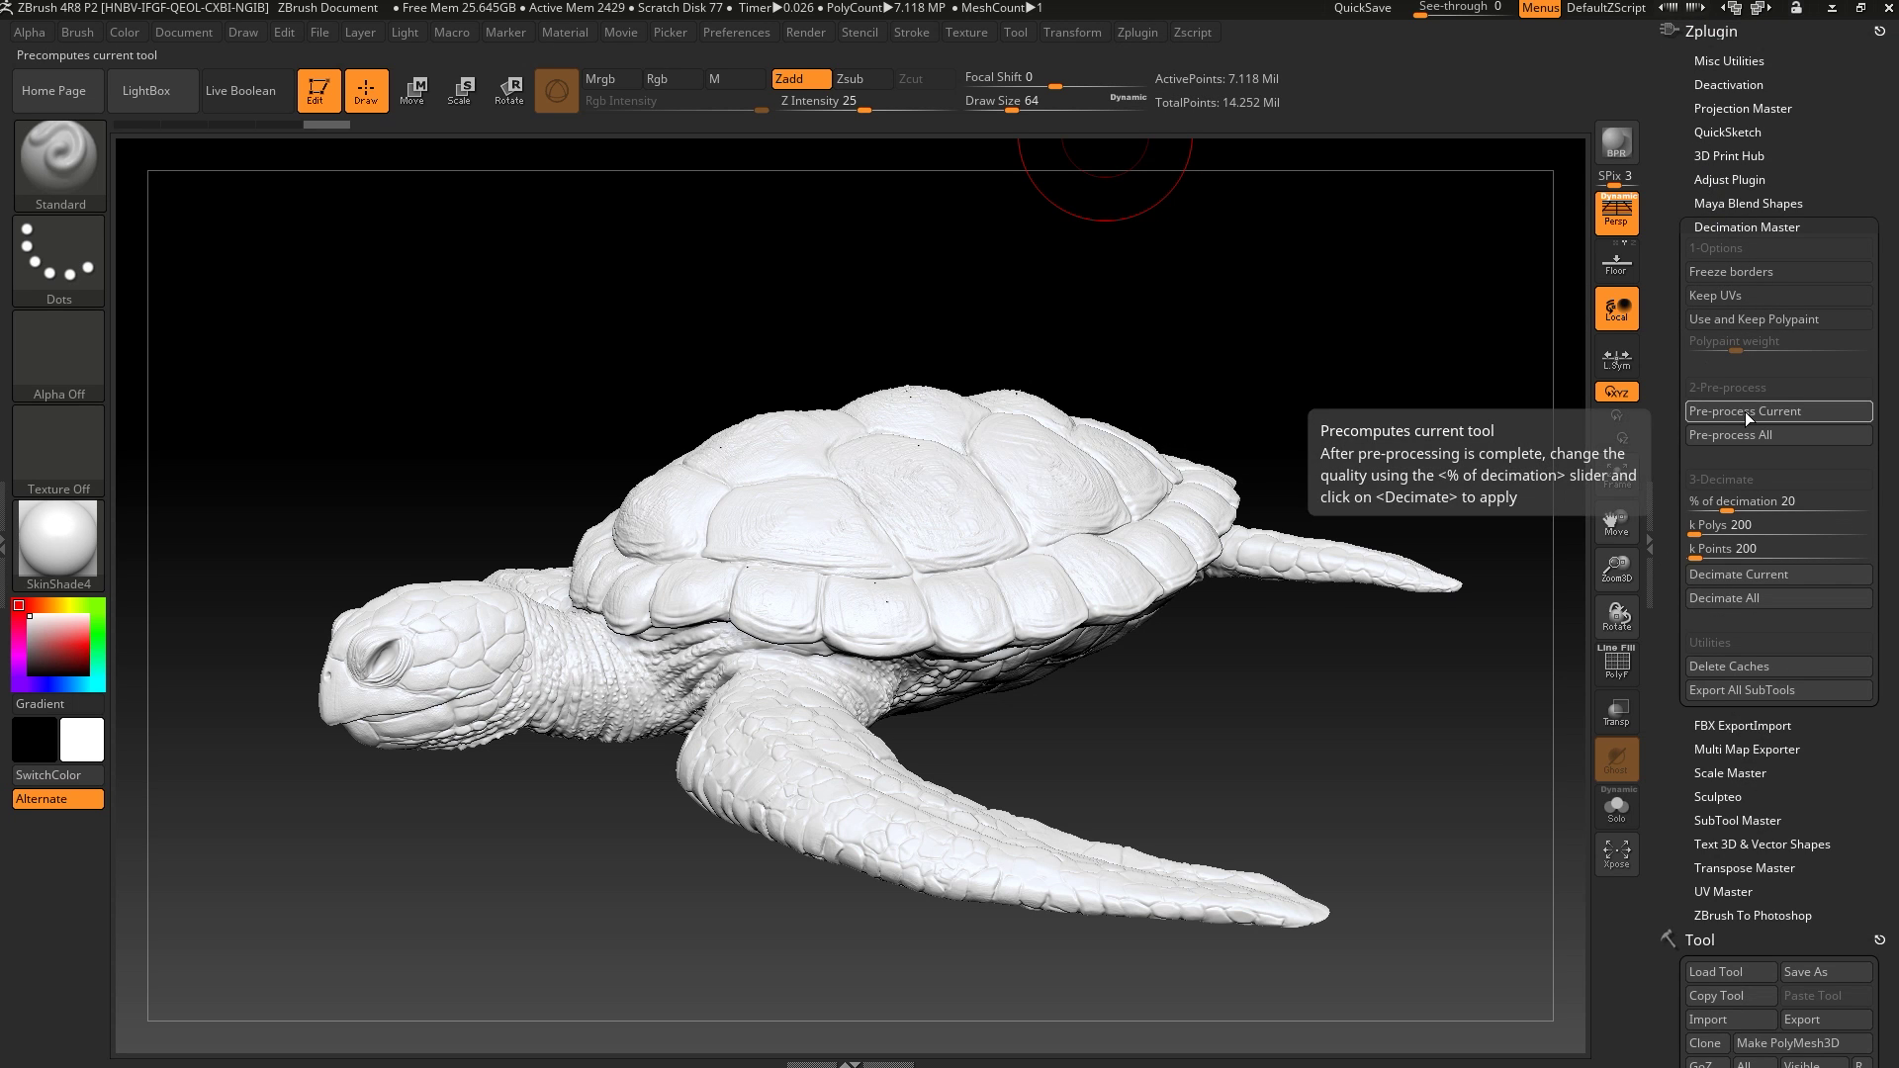
left_click(1724, 300)
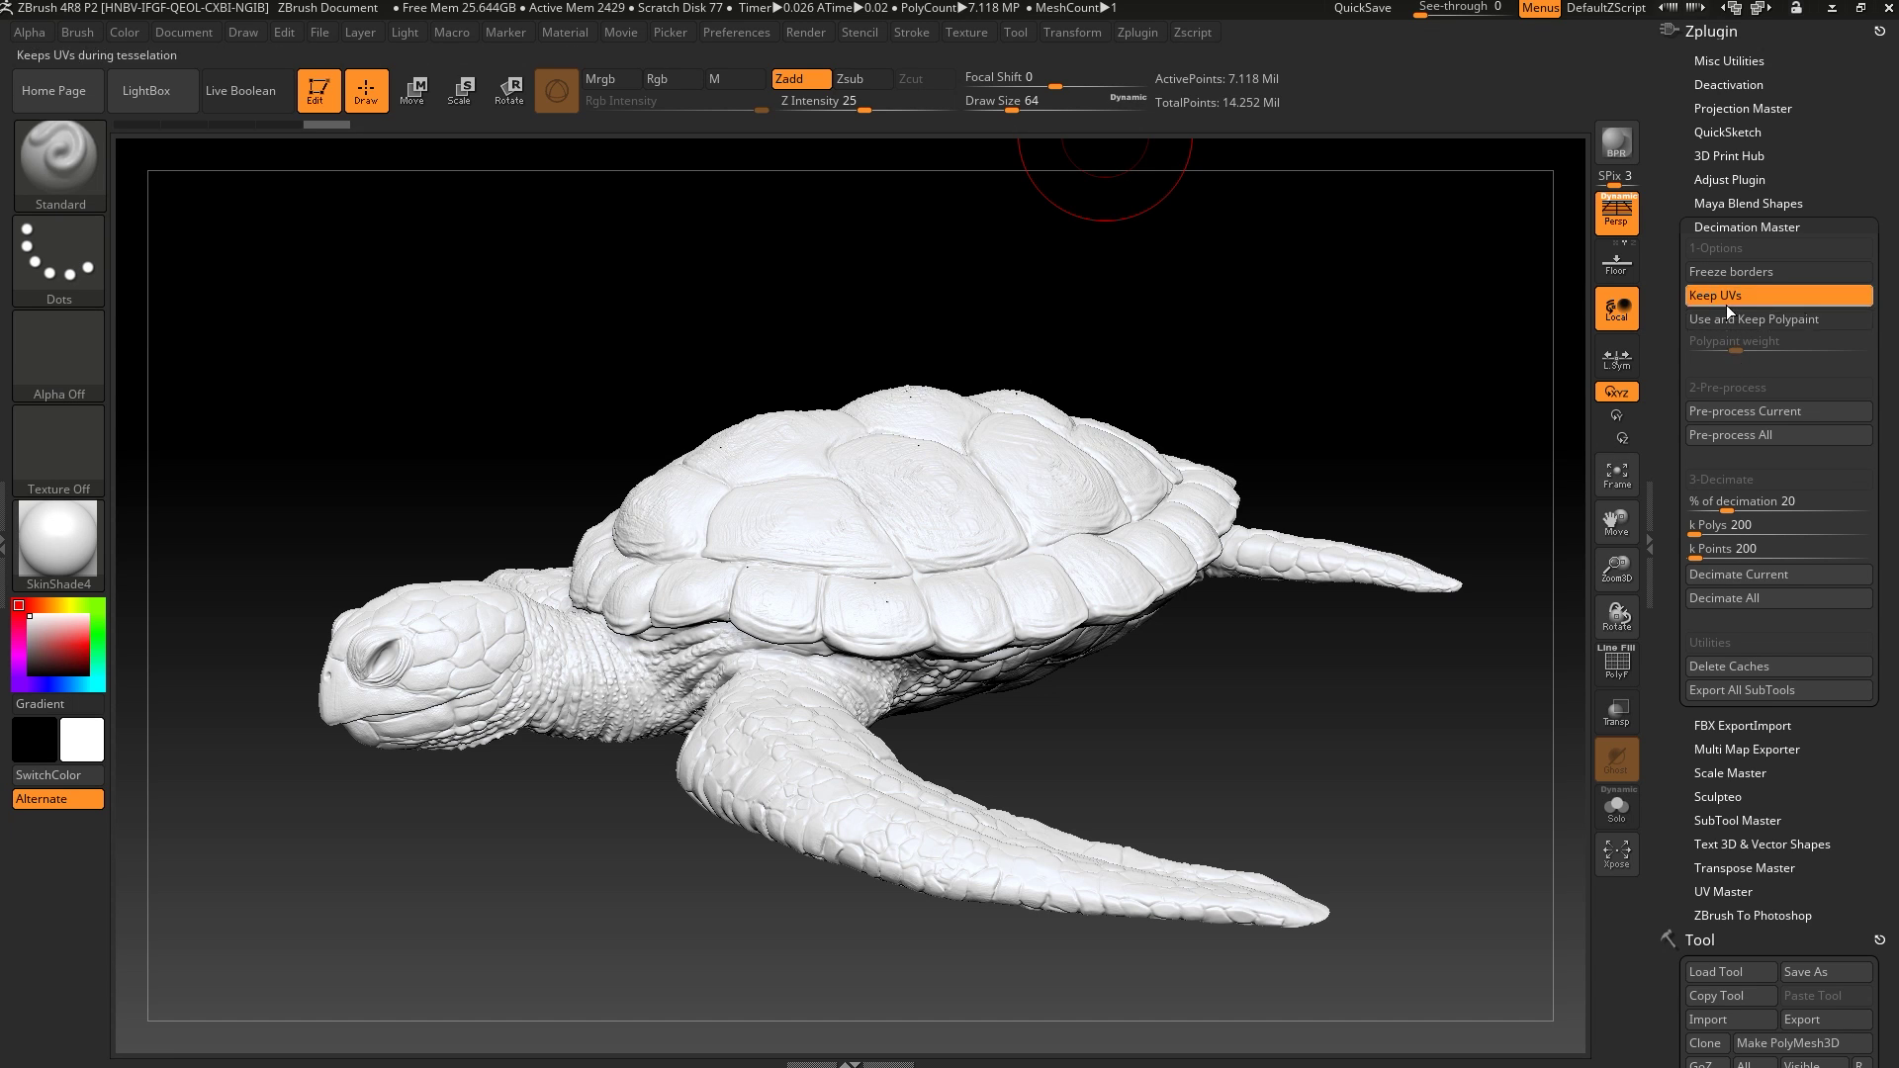
left_click(1741, 410)
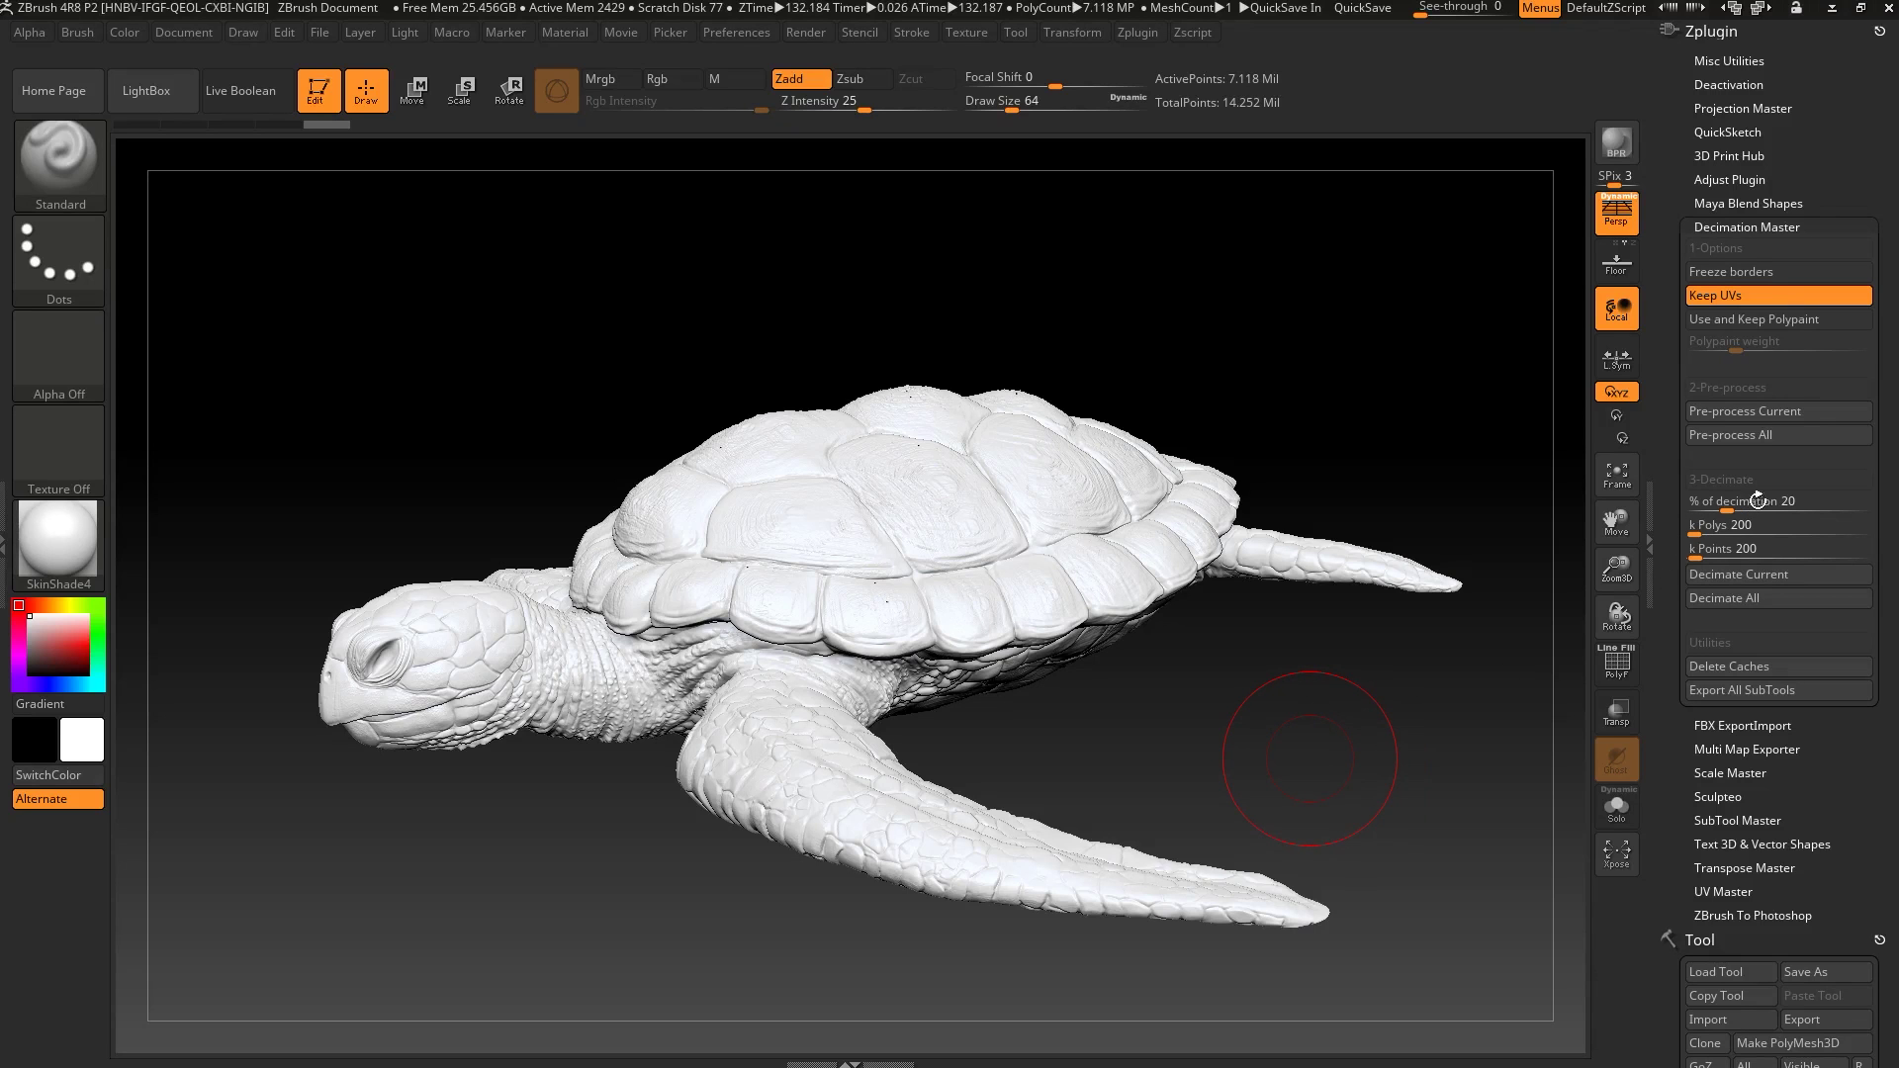
Decimate Turtle_High to 20% (about 1.423 million points) and inspect its wireframe
left_click_drag(1493, 659, 1709, 583)
left_click(1749, 573)
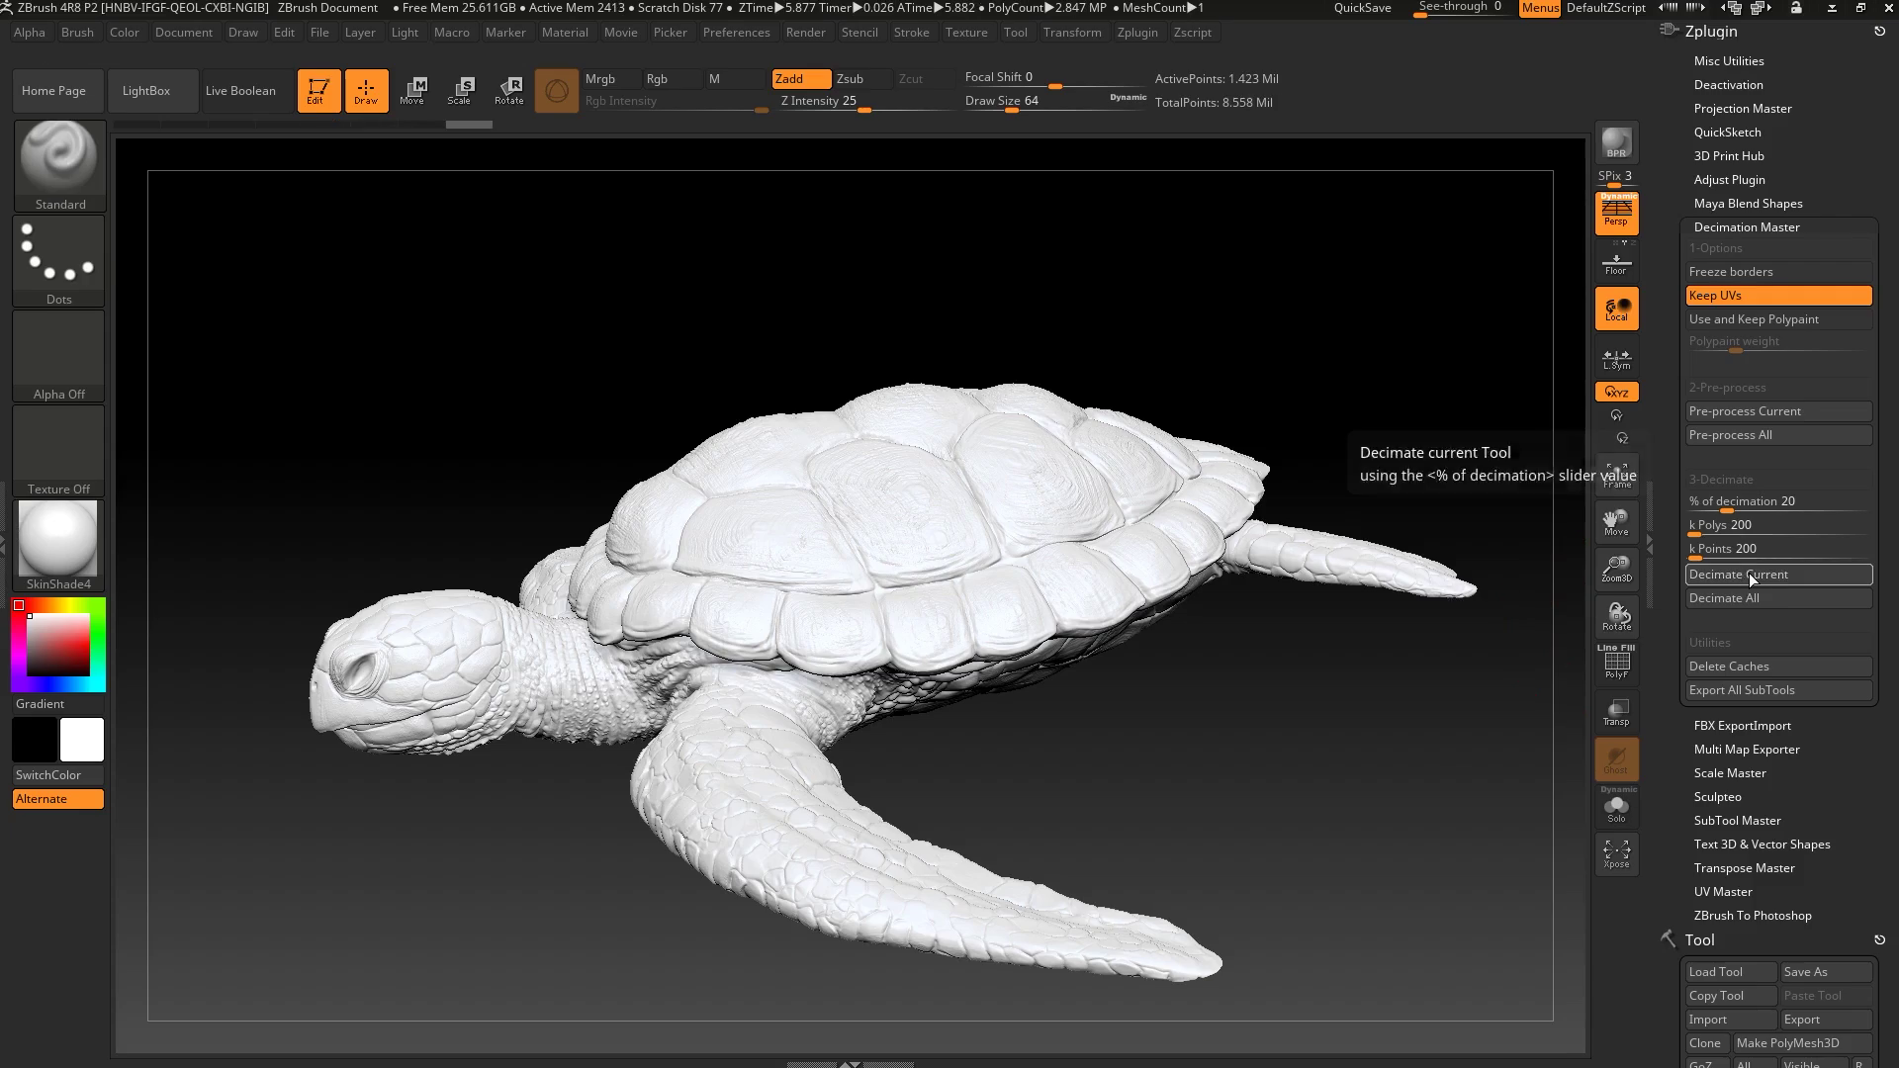
left_click_drag(1297, 729, 1345, 633)
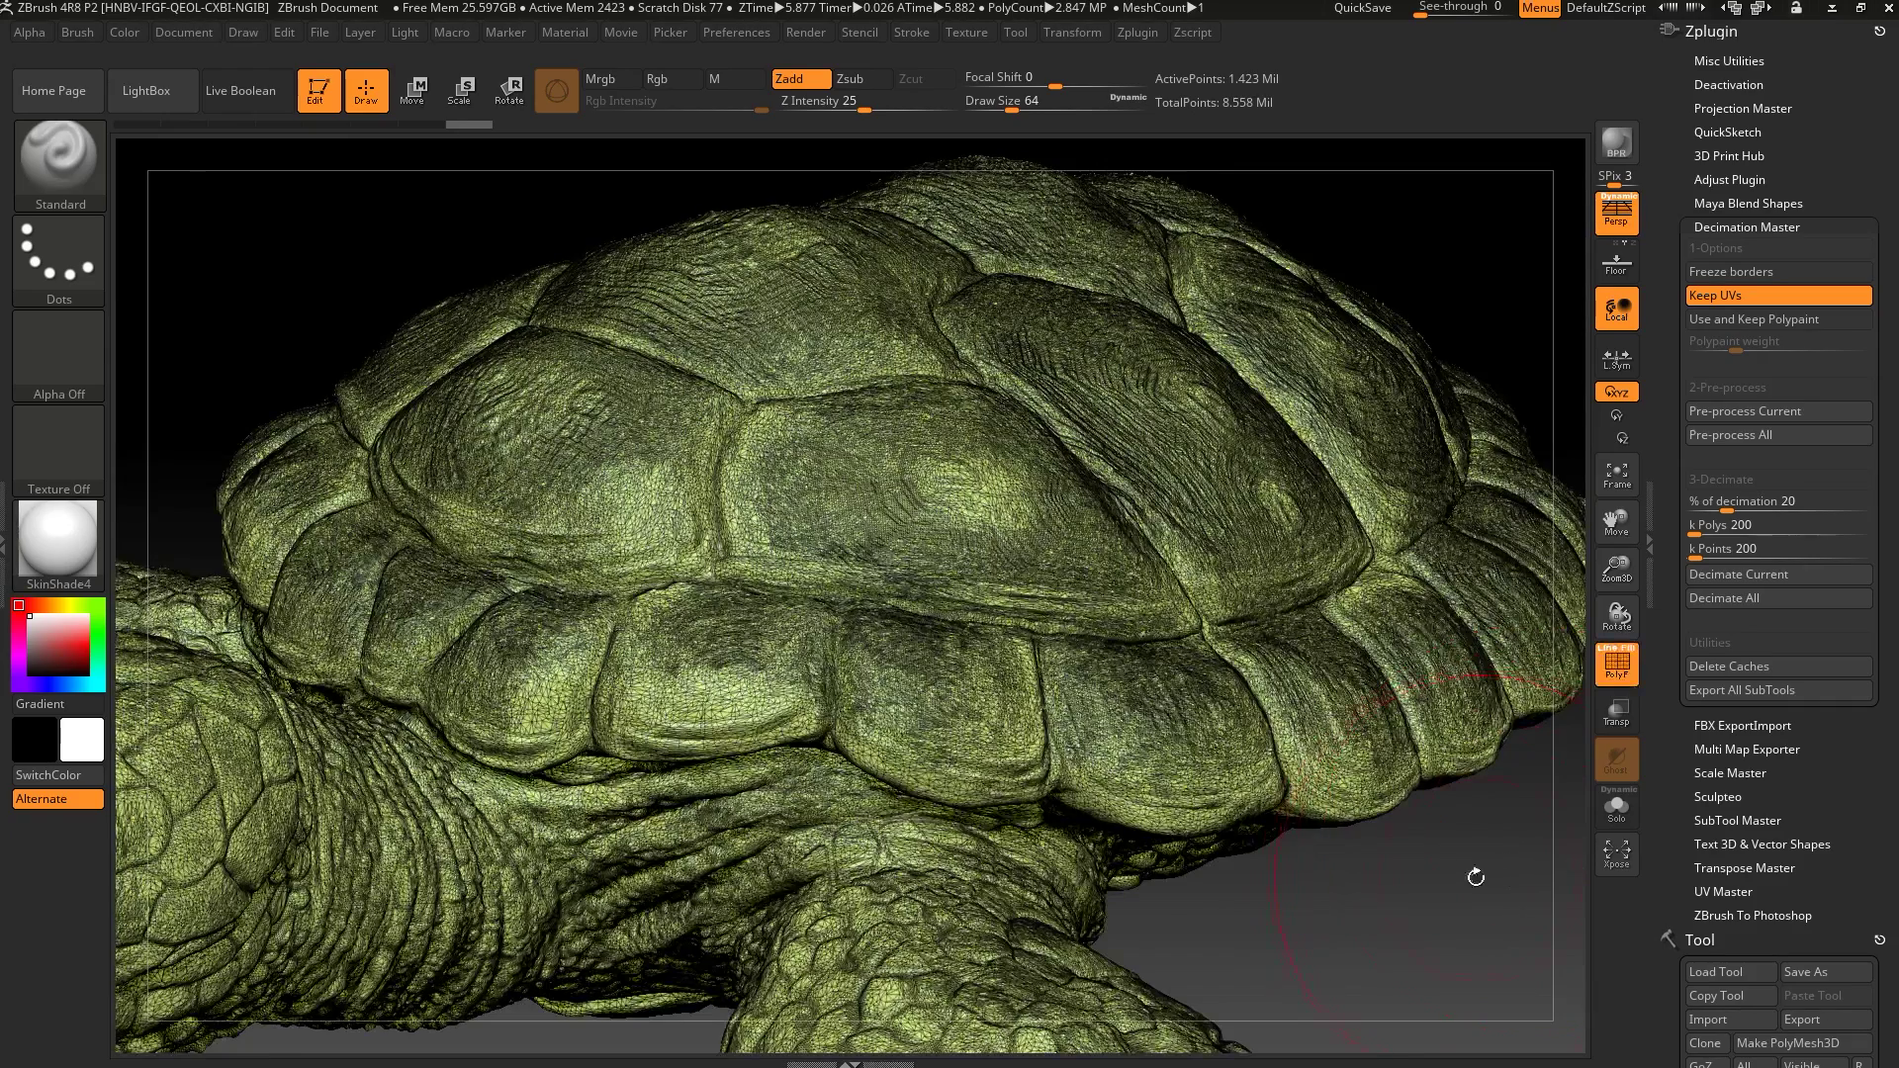
left_click(1617, 663)
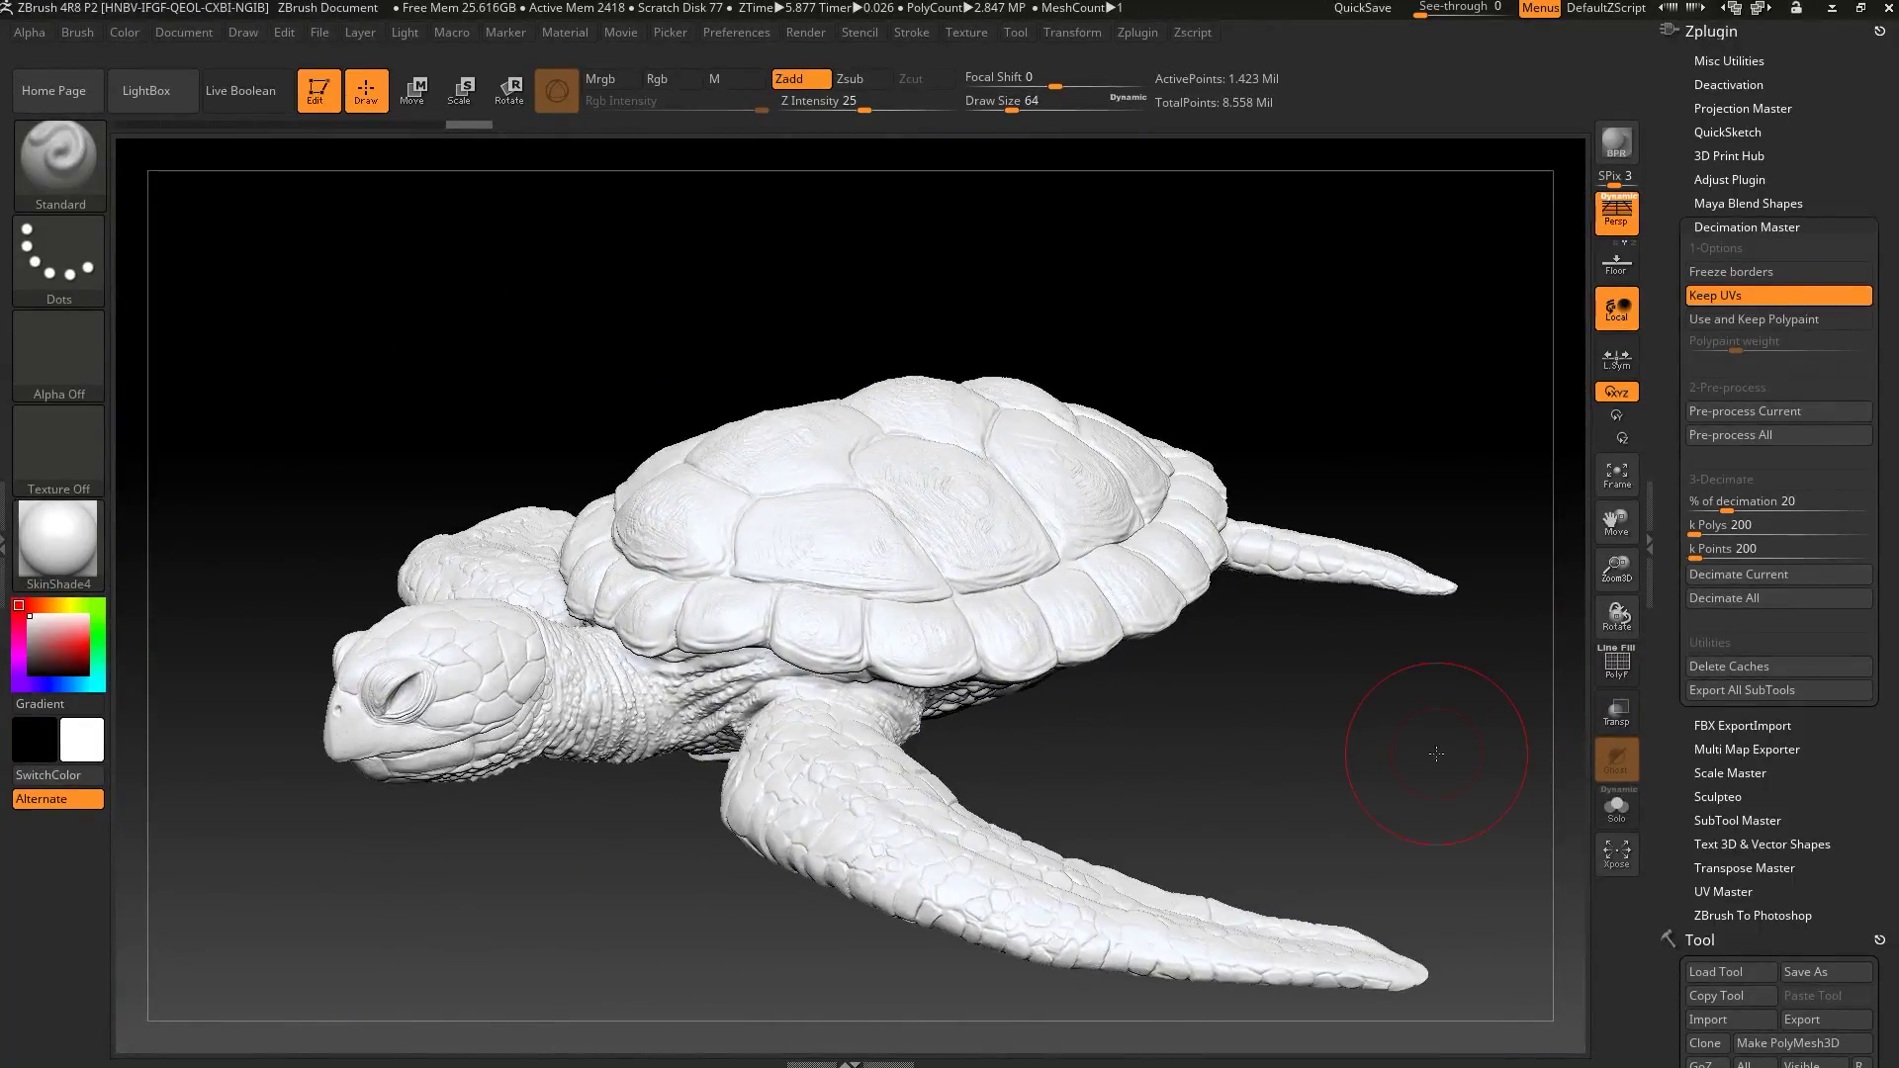
mouse_move(1480, 776)
left_mouse_down()
mouse_move(1444, 741)
mouse_move(1448, 851)
left_mouse_up()
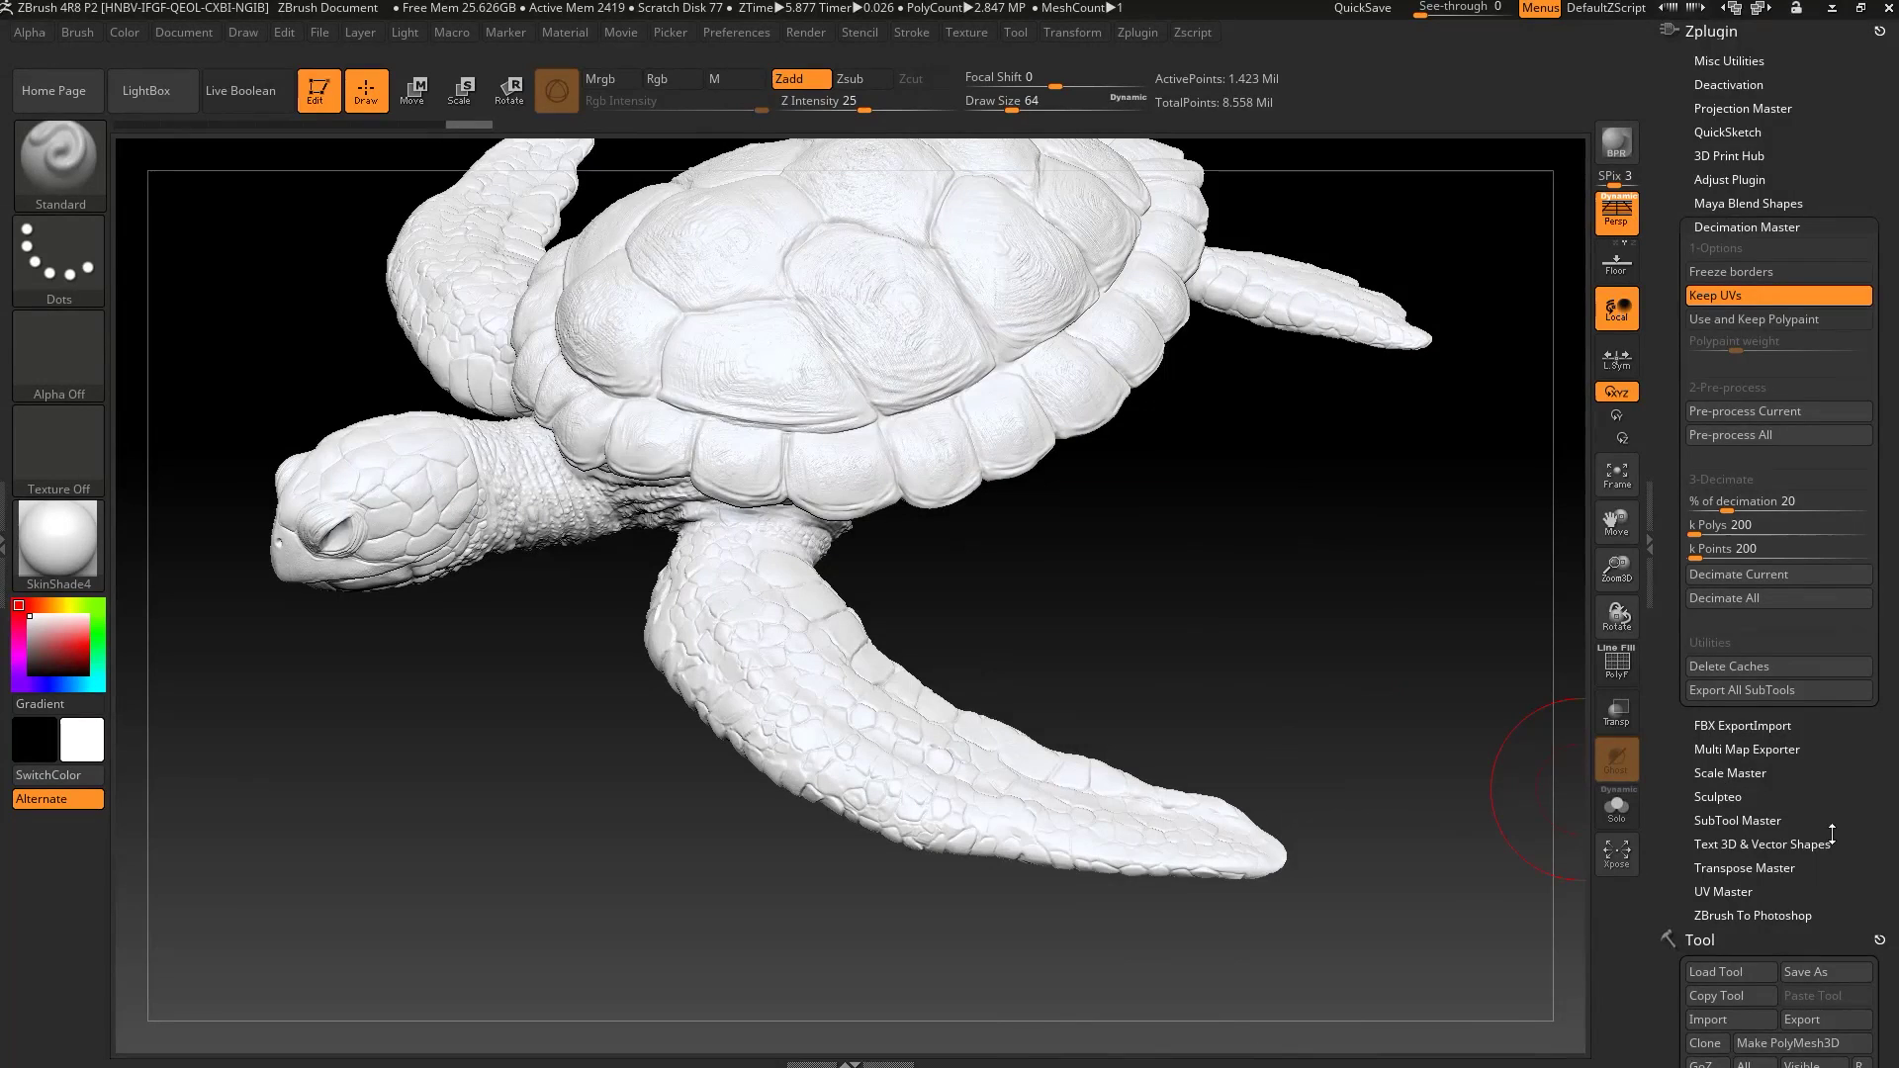
scroll(1832, 833, "down", 5)
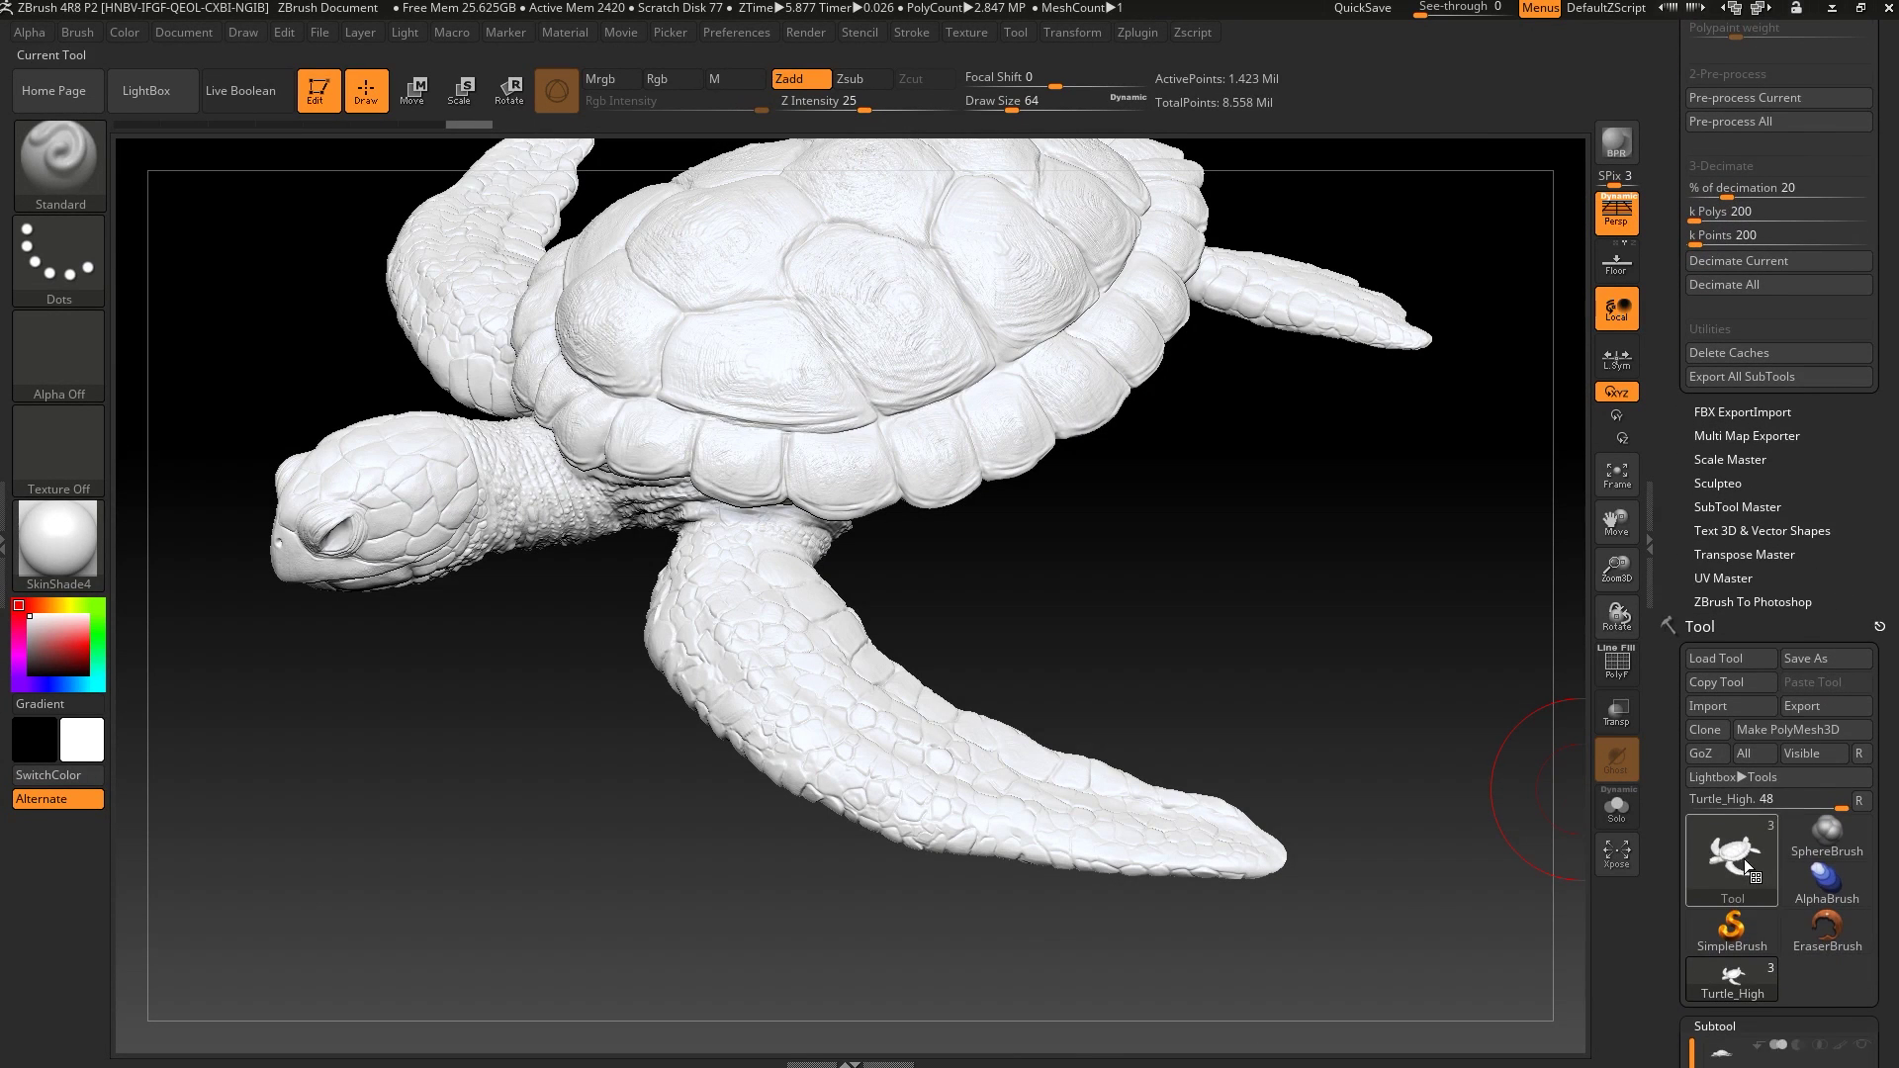
Export the decimated mesh as Turtle_High.obj to the Desktop
mouse_move(1742, 859)
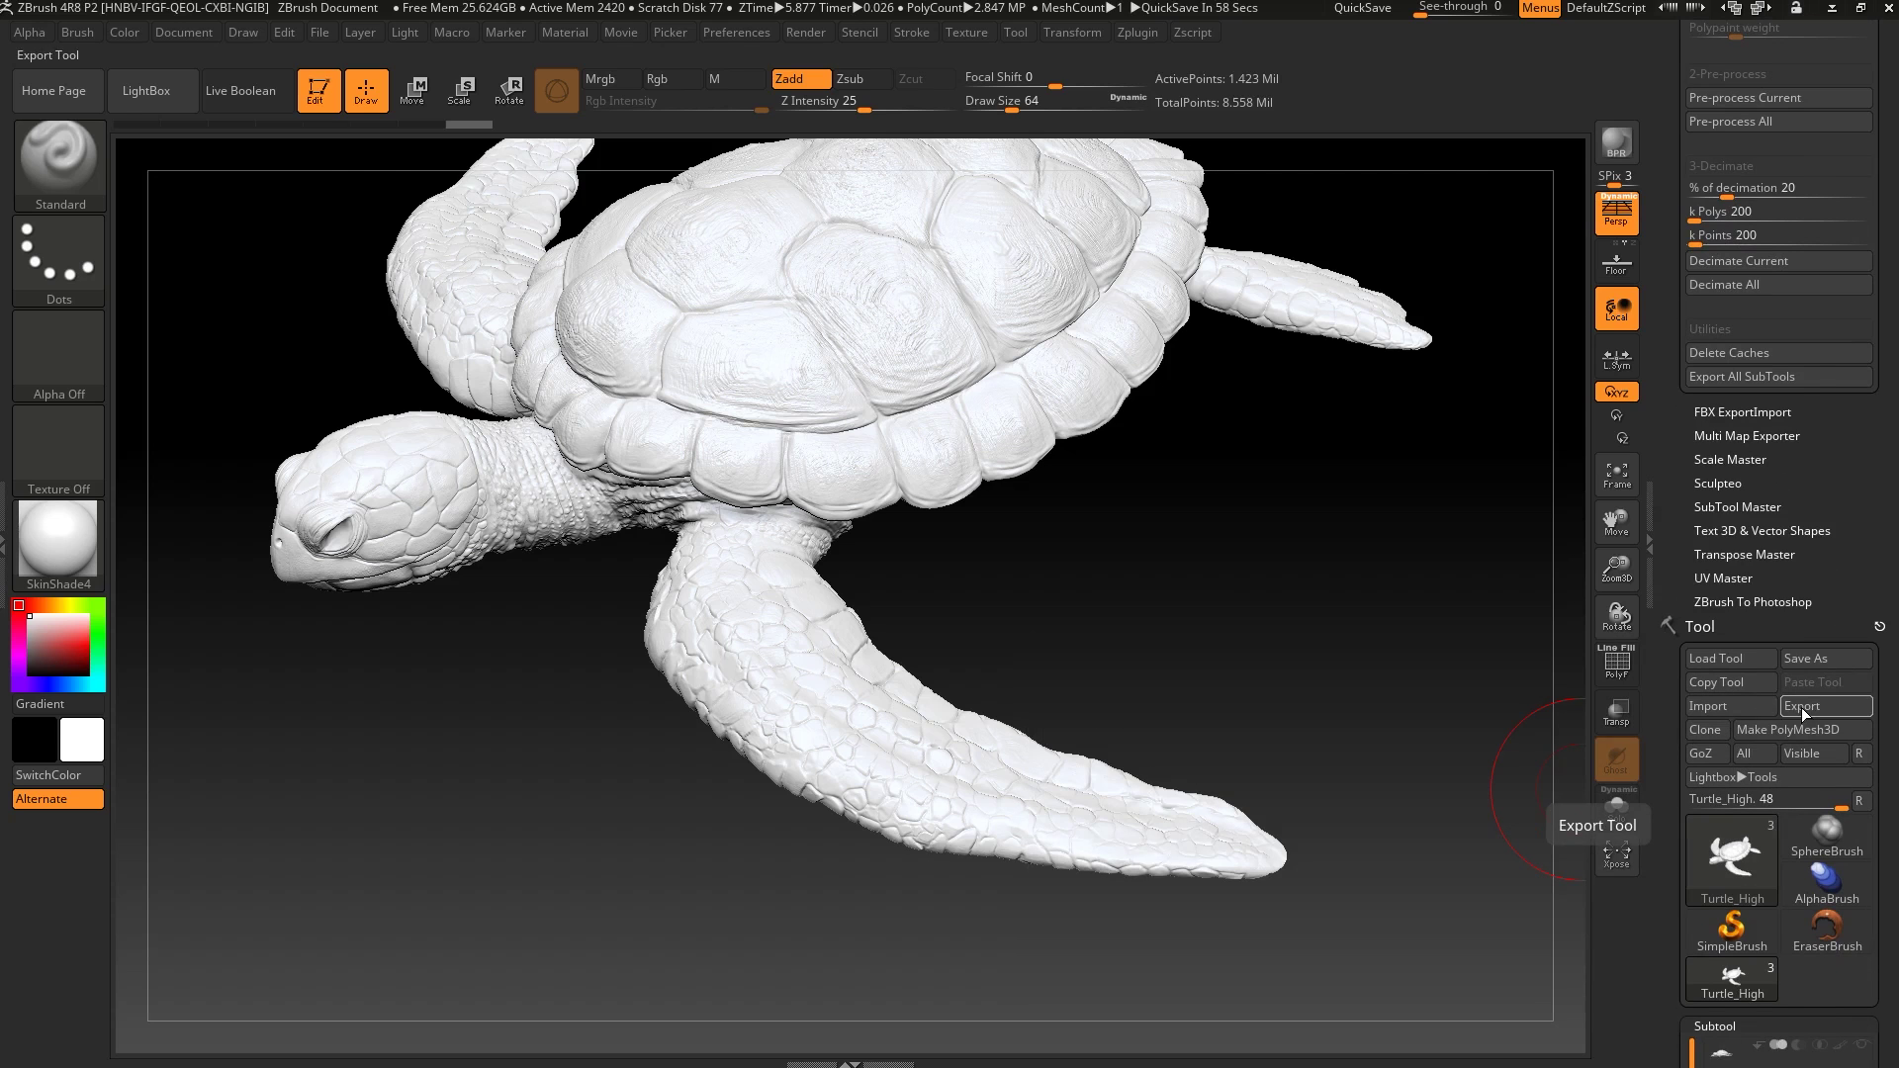
left_click(1801, 708)
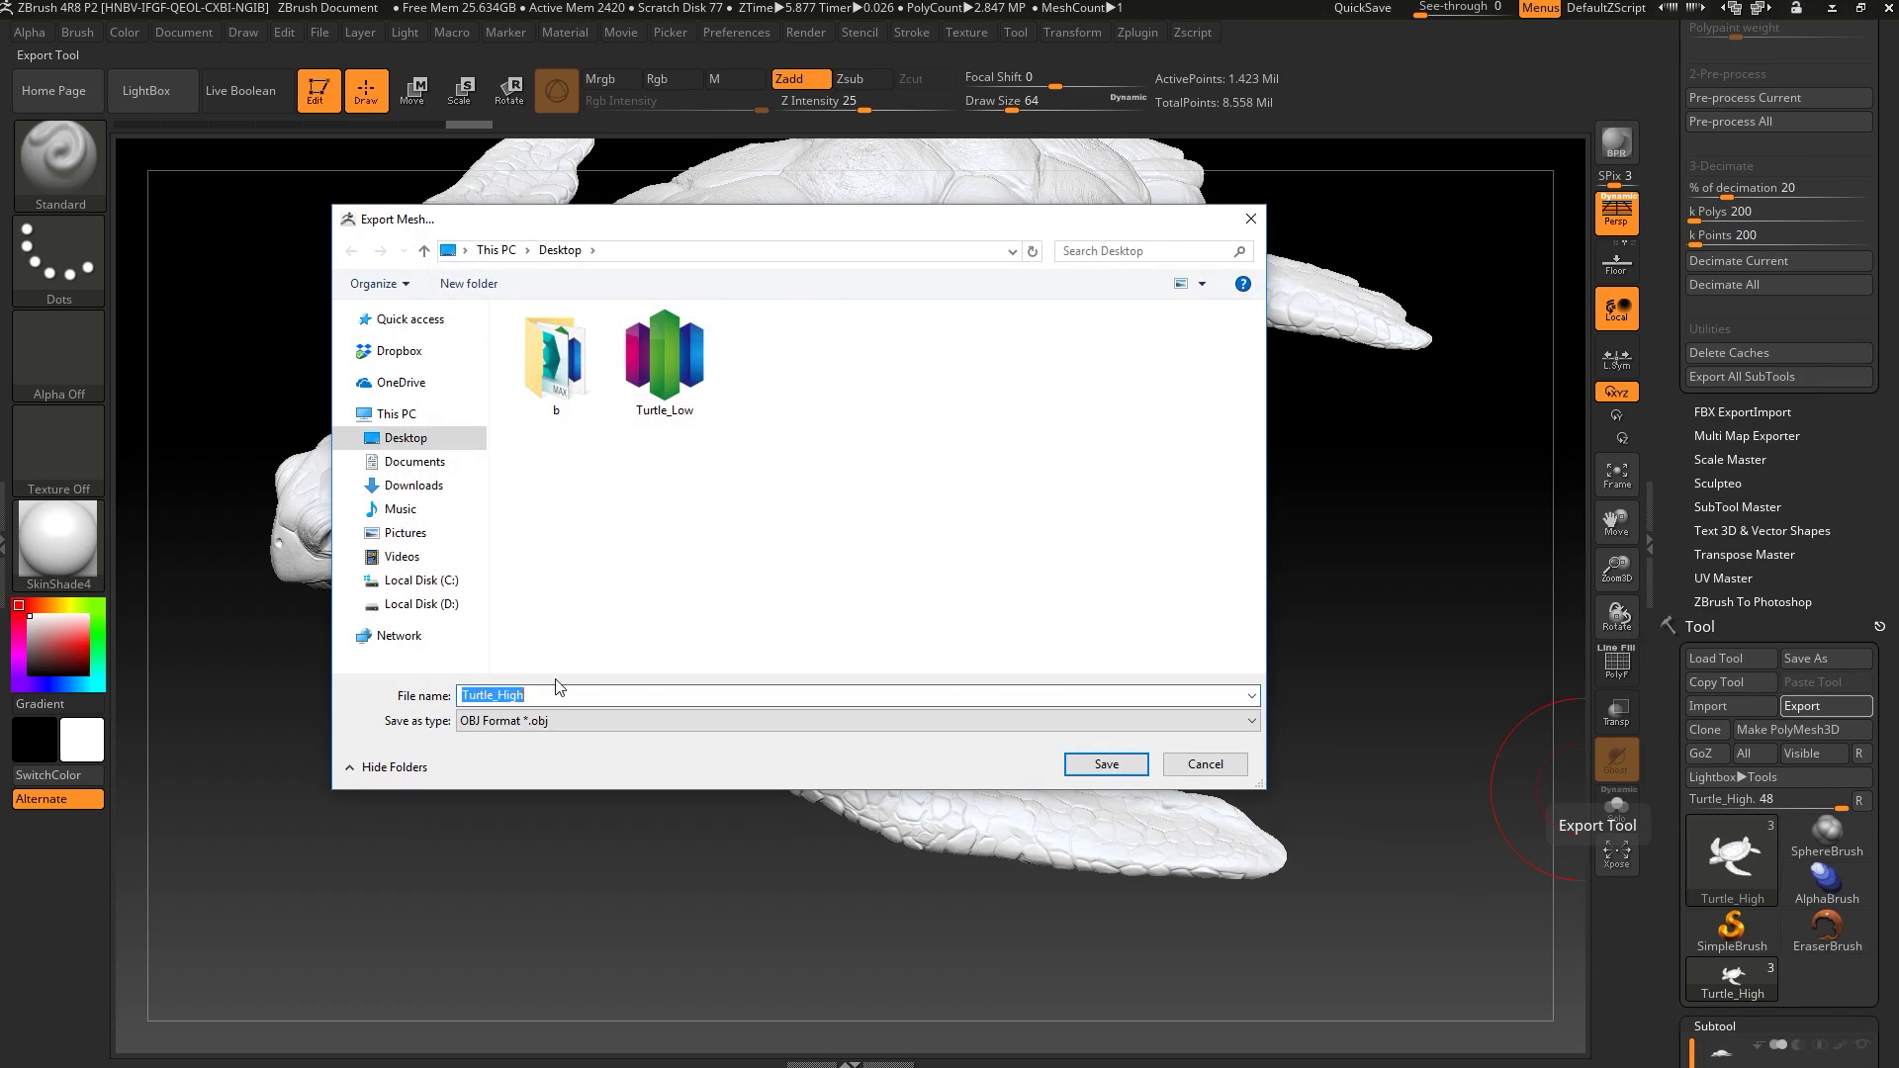
left_click(1100, 762)
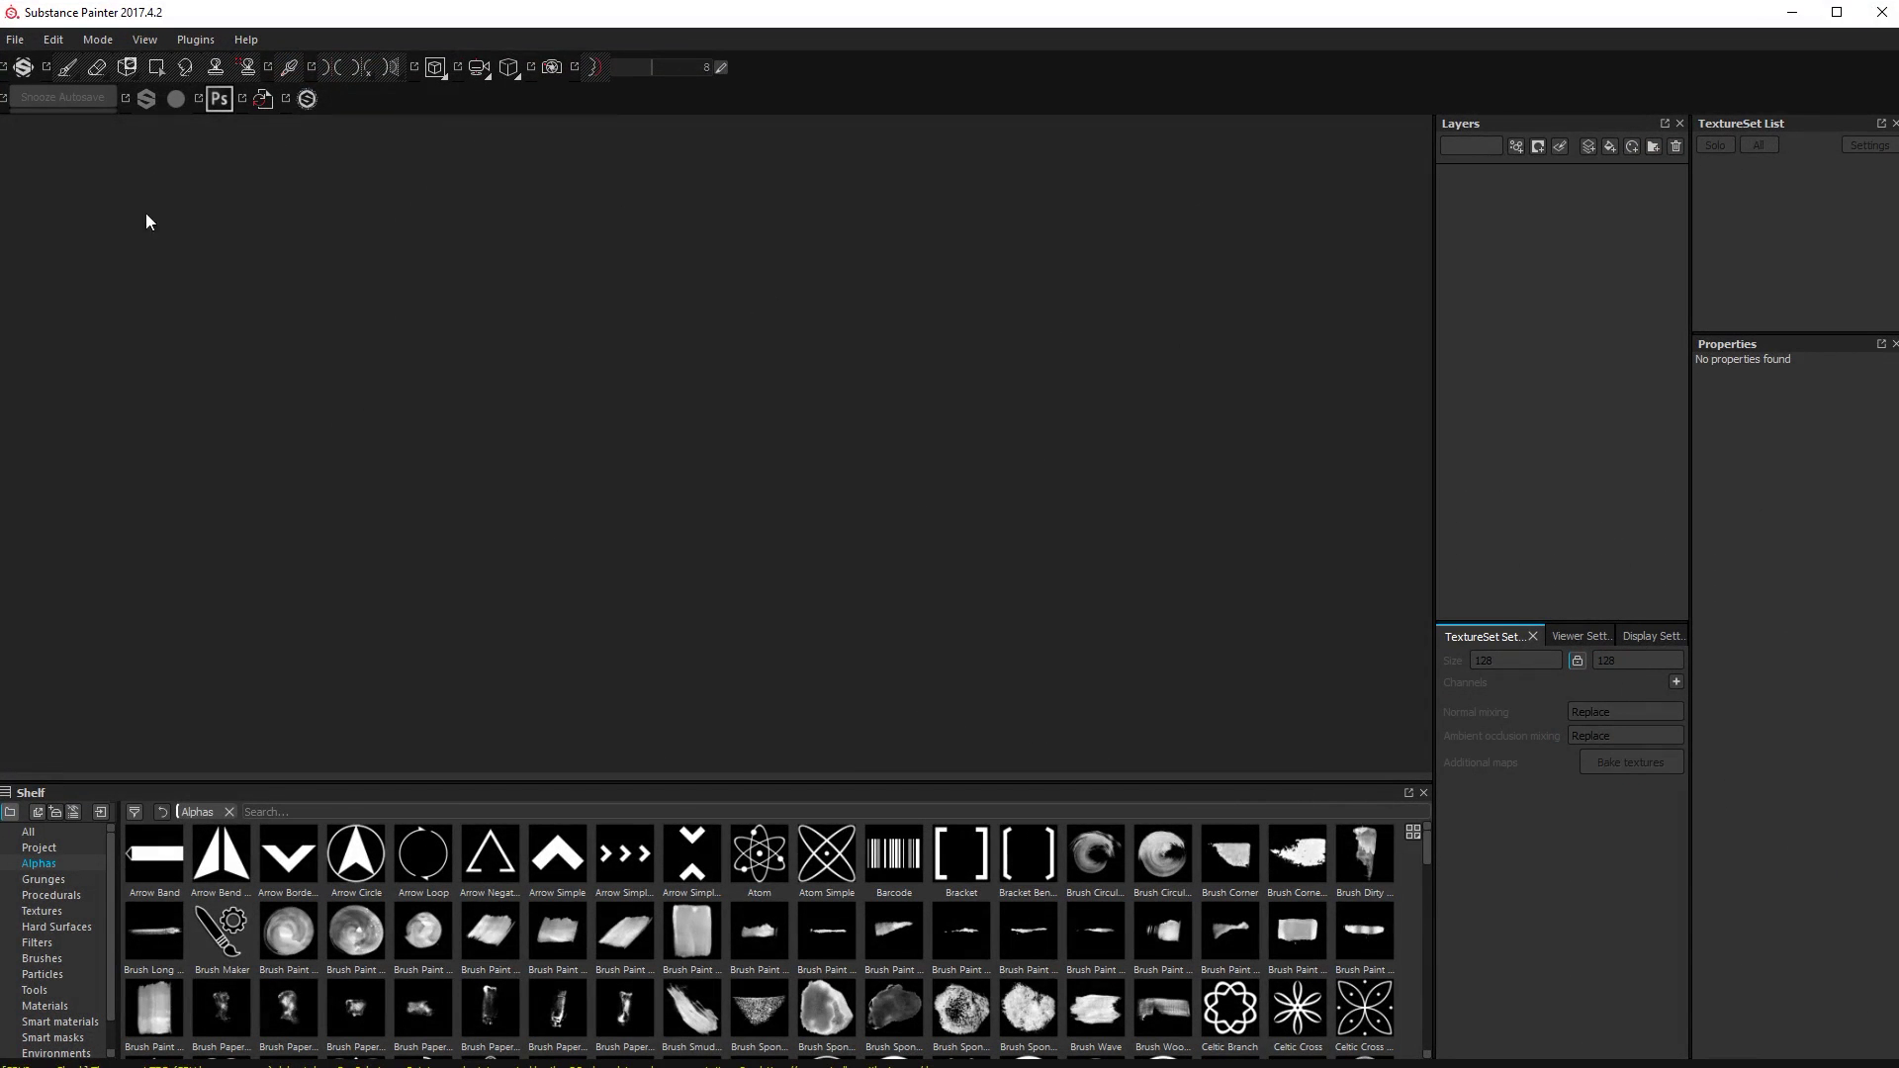
Create a new project from the Desktop's Turtle_Low.obj at 4096 document resolution
left_click(15, 40)
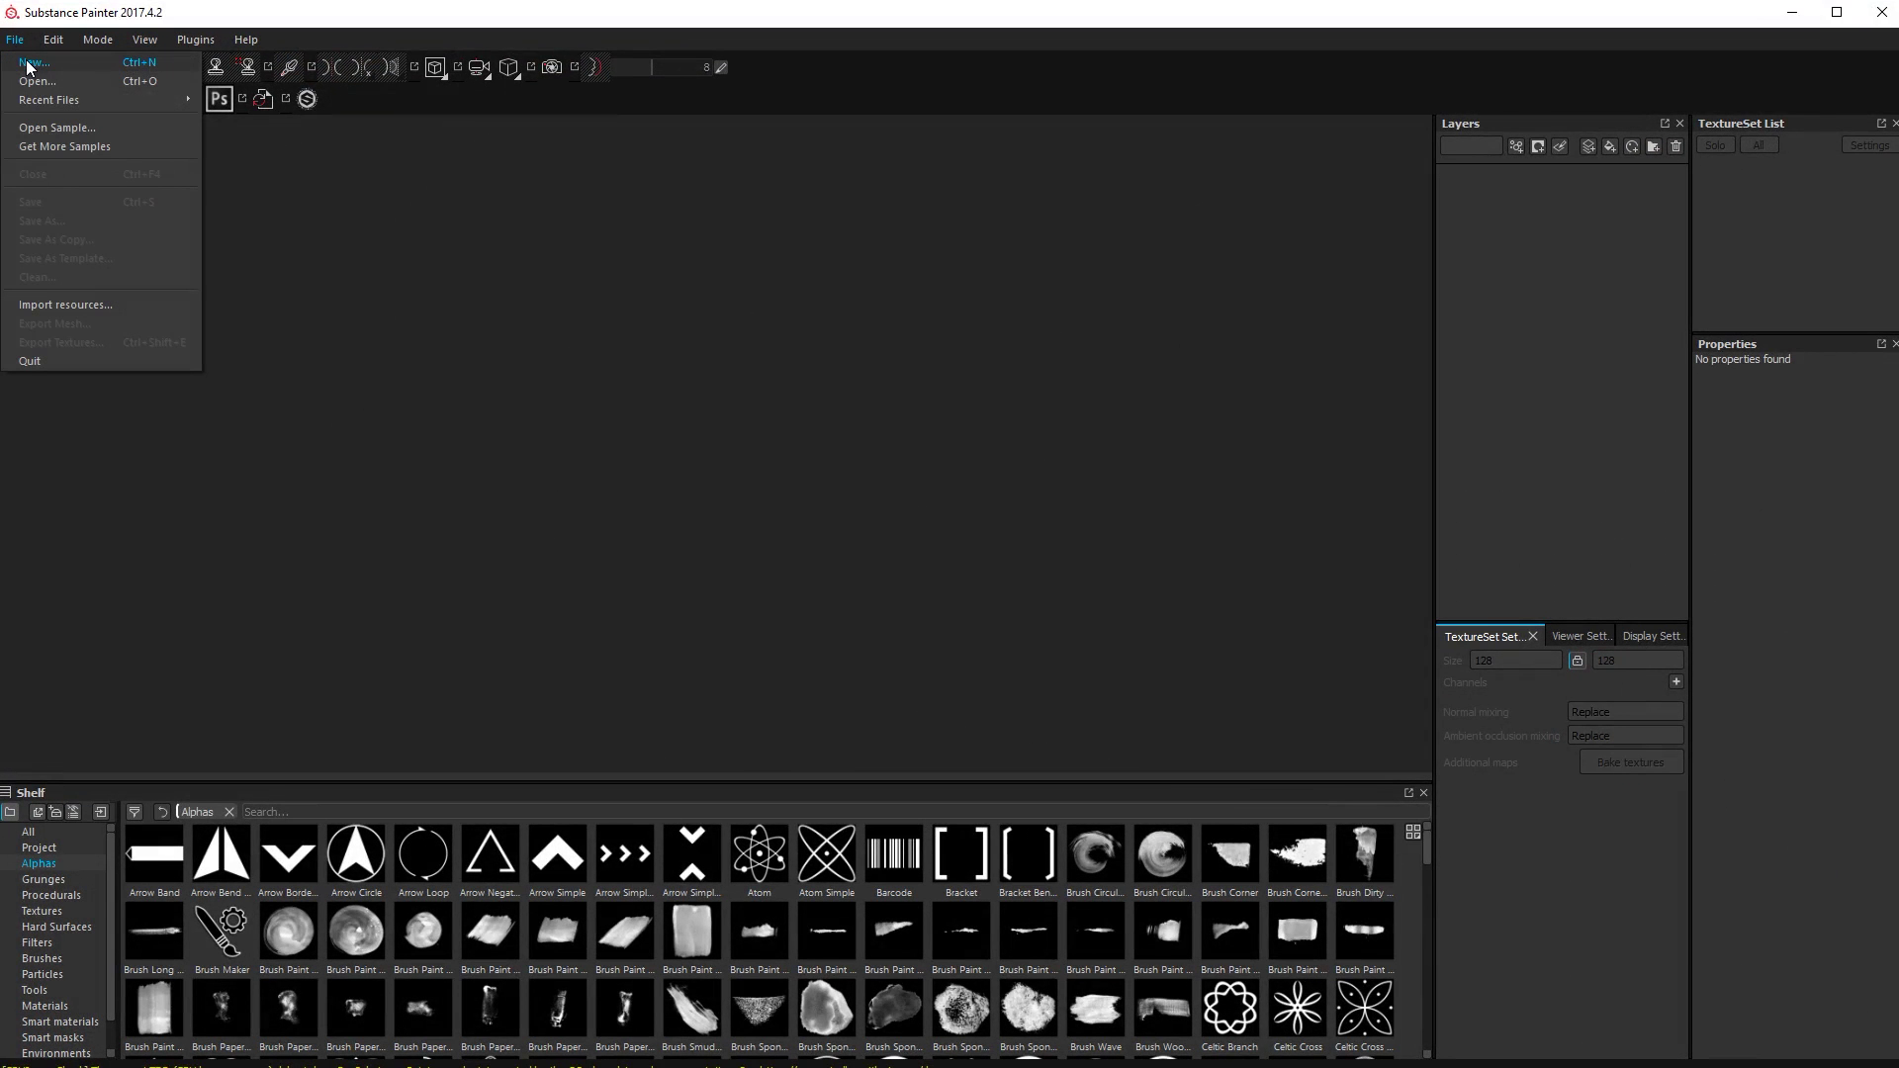
left_click(31, 63)
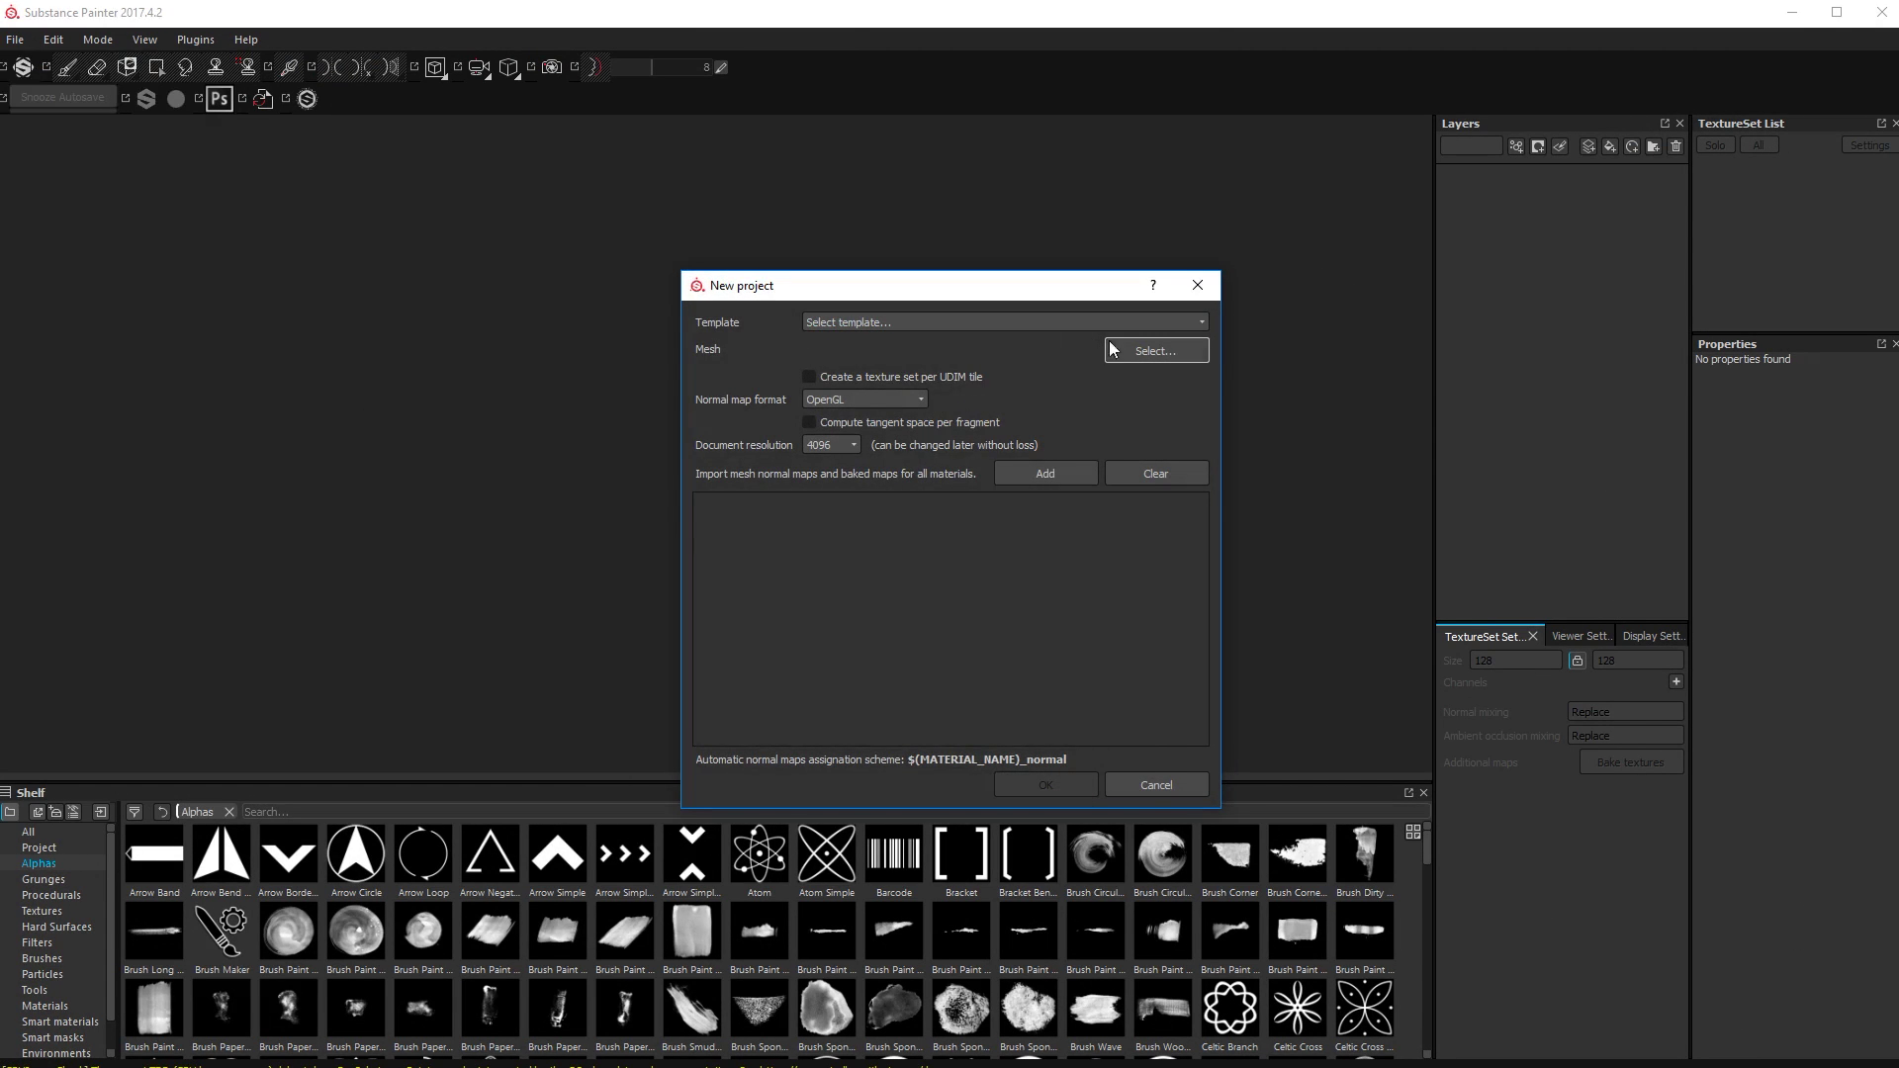
left_click(1164, 350)
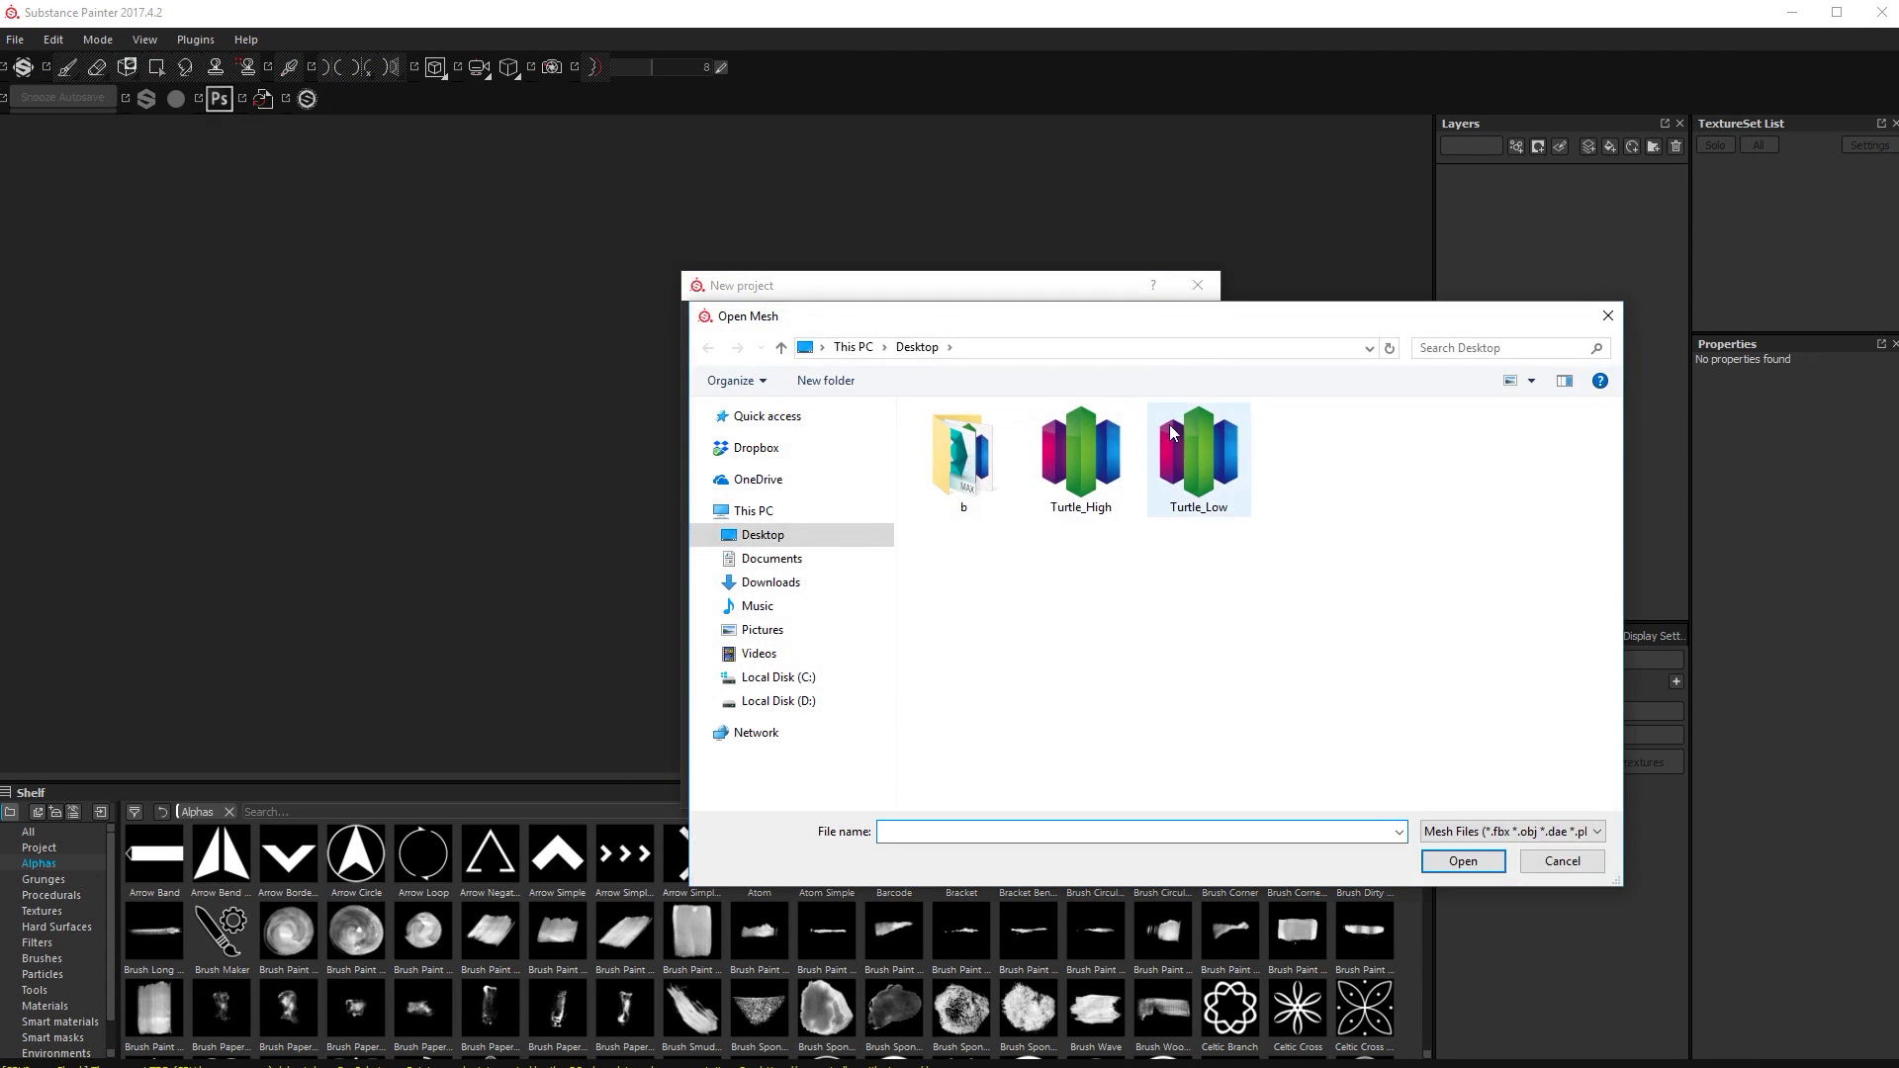
left_click(1195, 451)
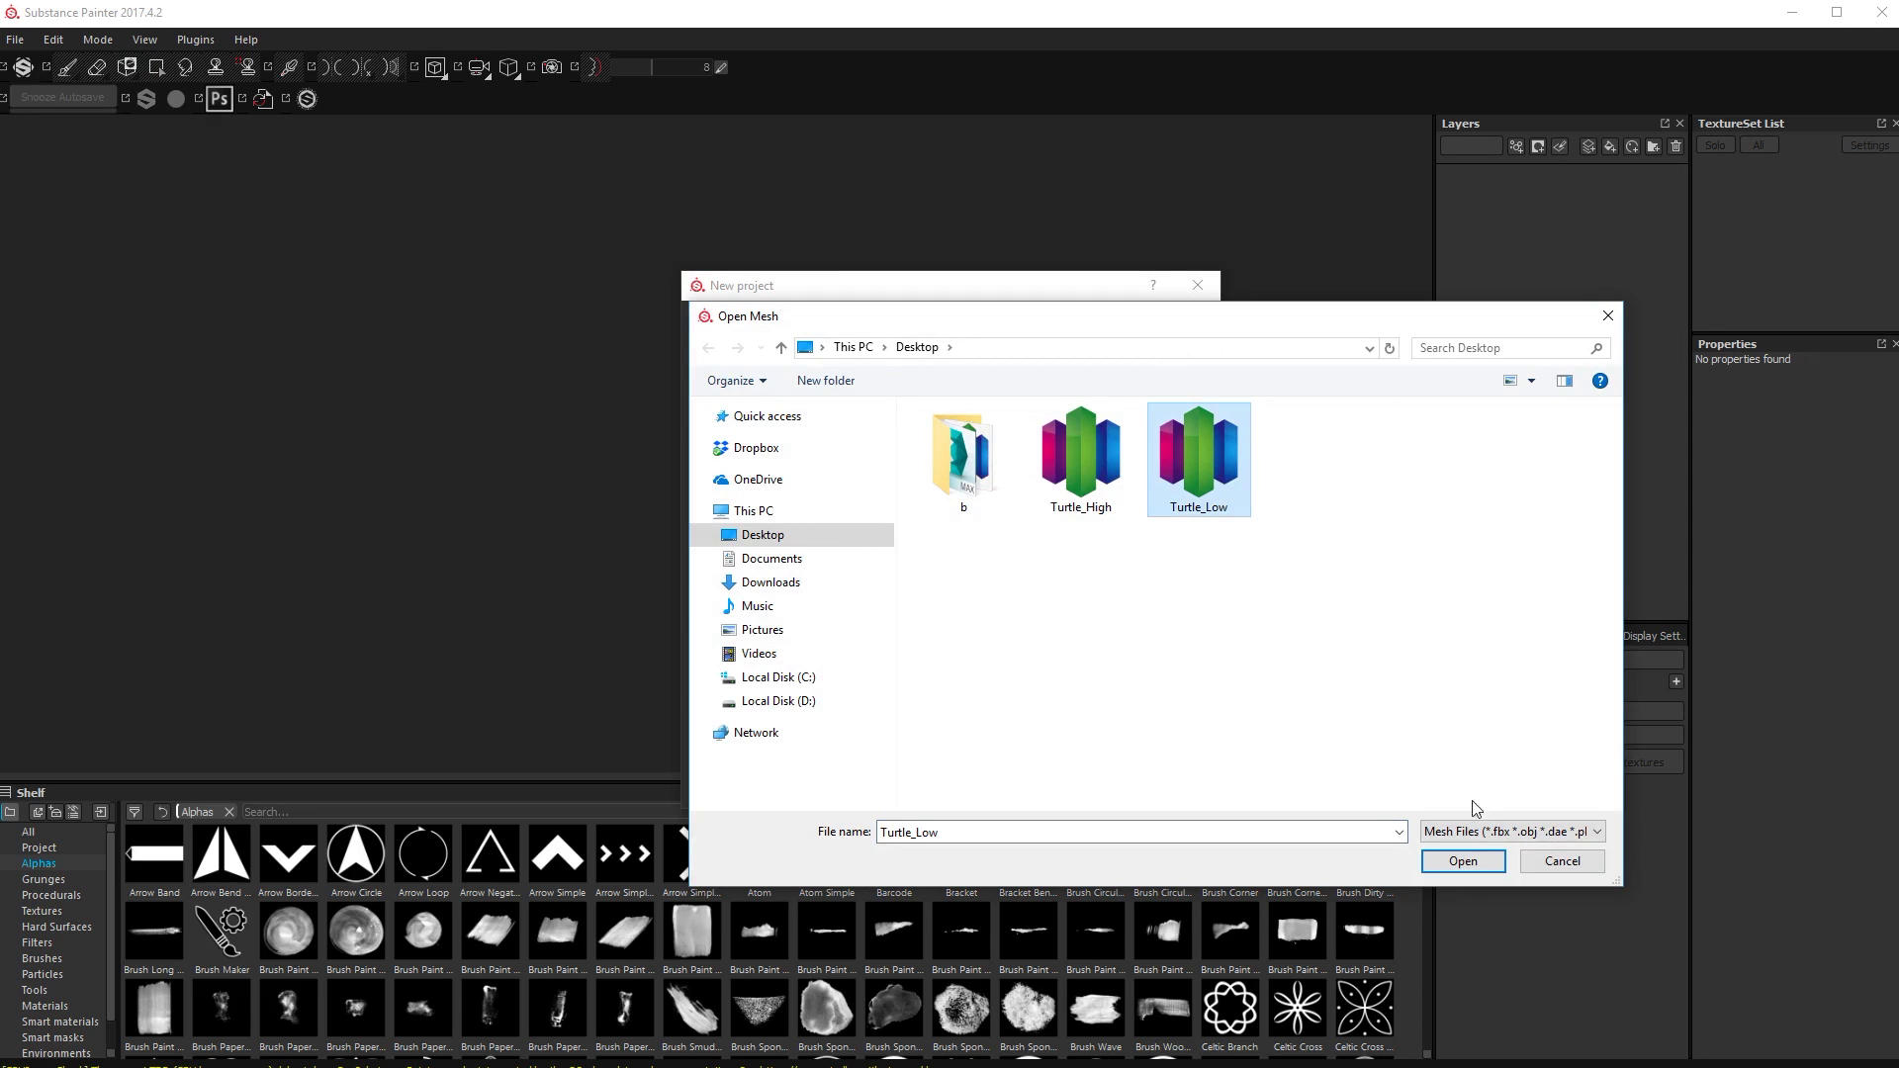
left_click(1462, 861)
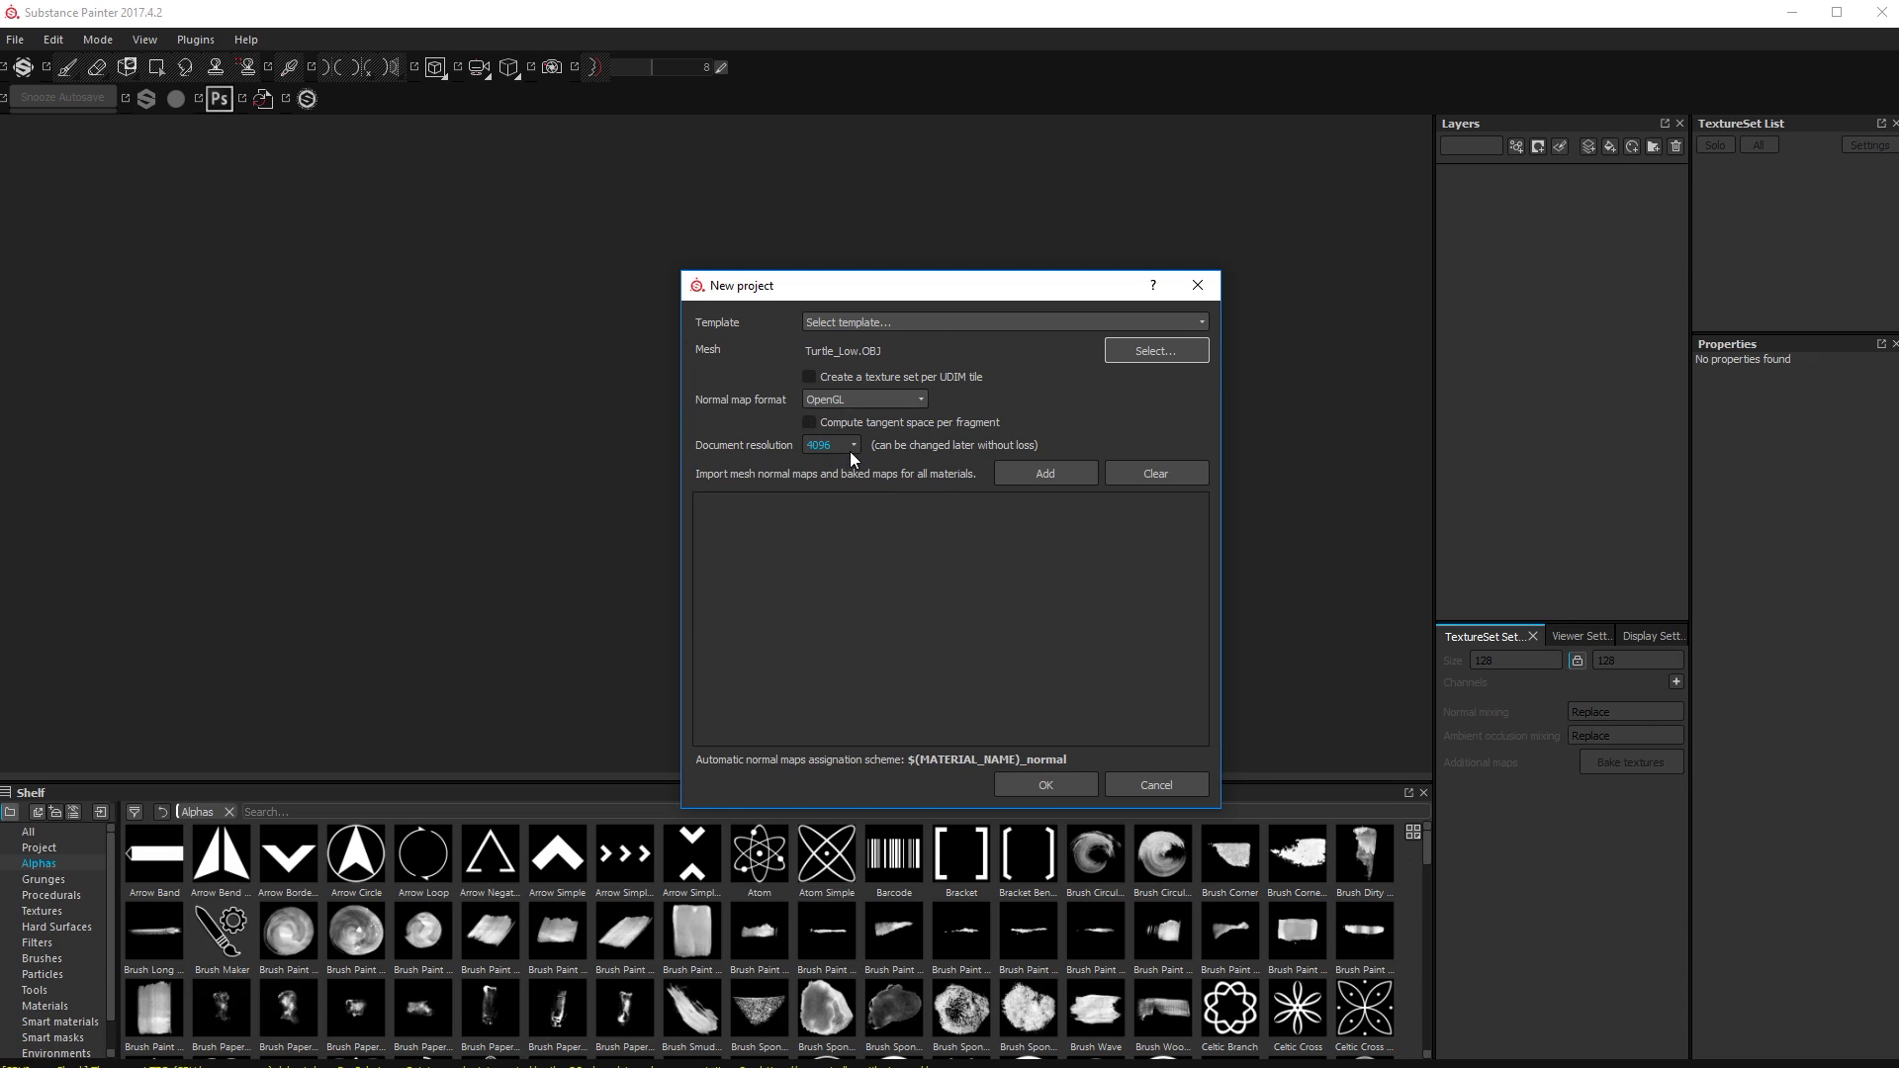
left_click(1048, 783)
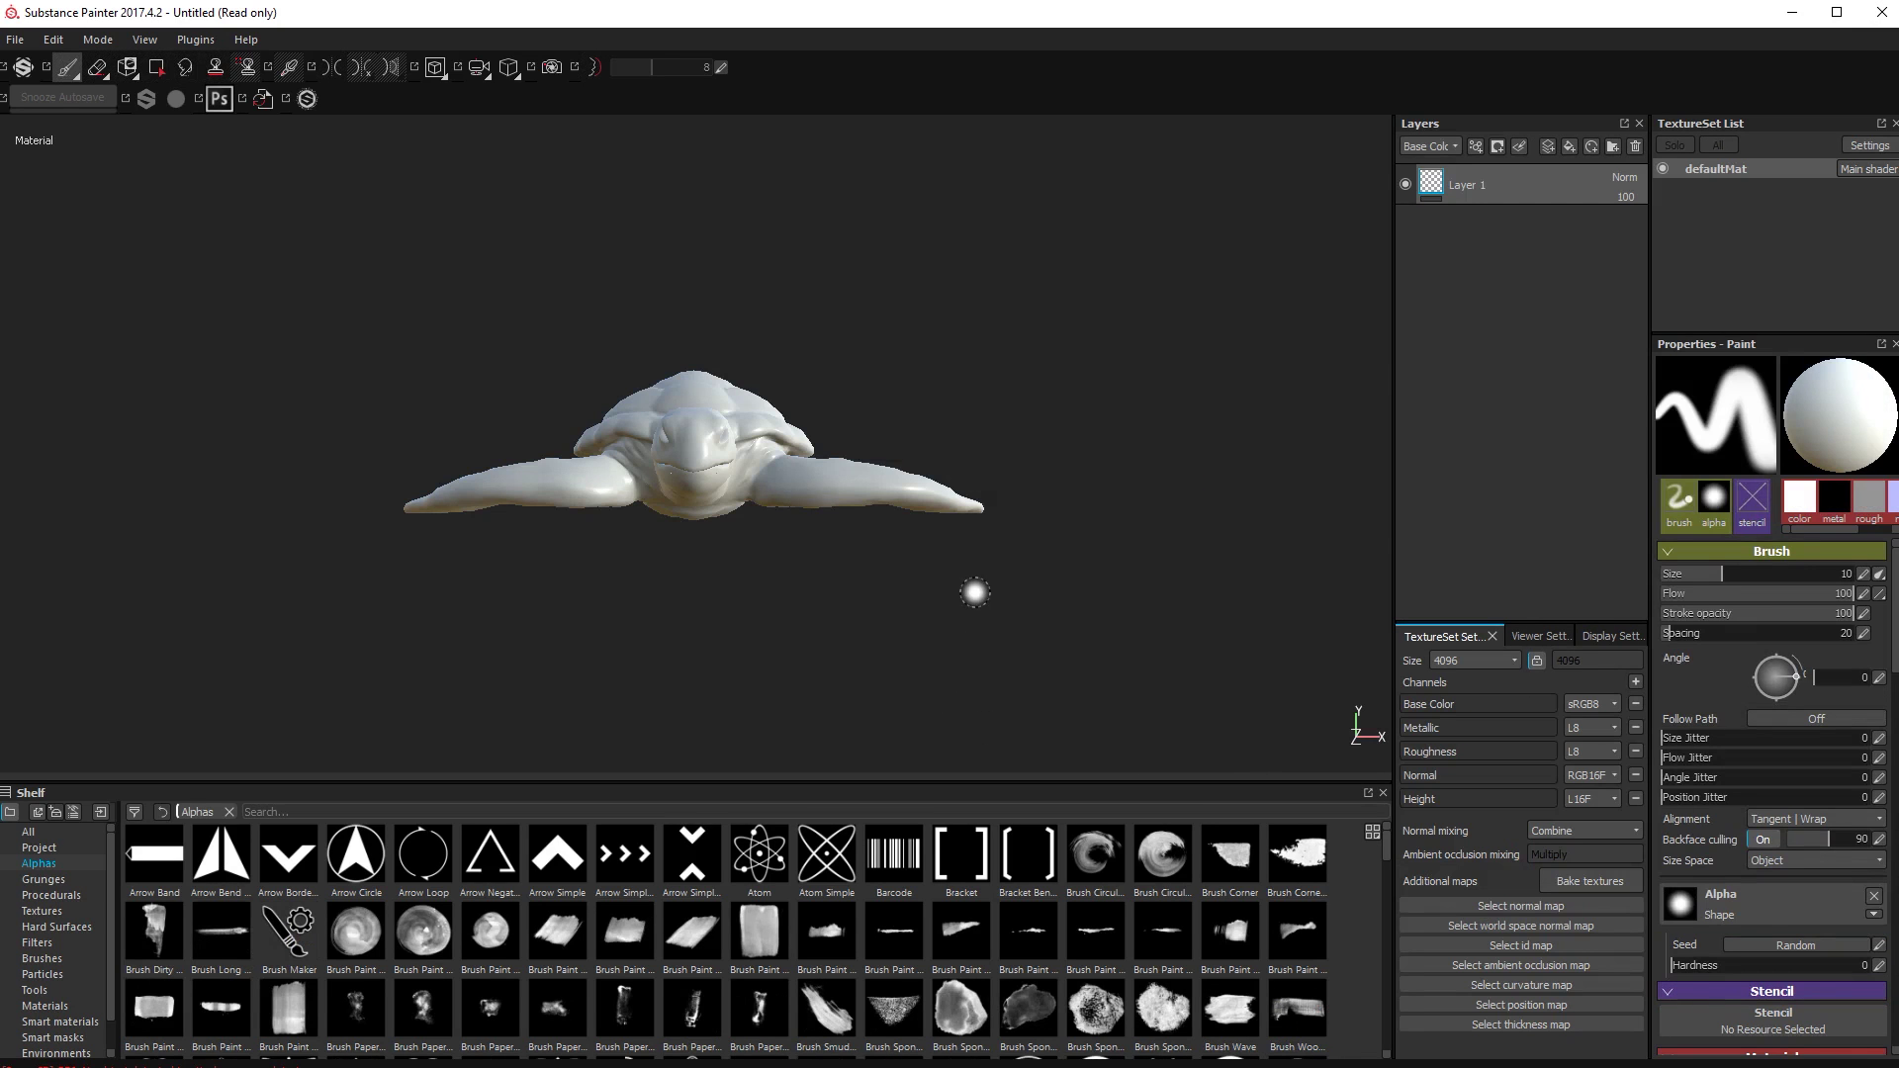
Inspect the turtle's UV layout in the 3D/2D view, then return to 3D only
mouse_move(1072, 469)
left_mouse_down("alt")
mouse_move(1005, 601)
mouse_move(788, 636)
mouse_move(712, 574)
mouse_move(694, 665)
left_mouse_up("alt")
left_click_drag(1049, 543, 1042, 487, "alt")
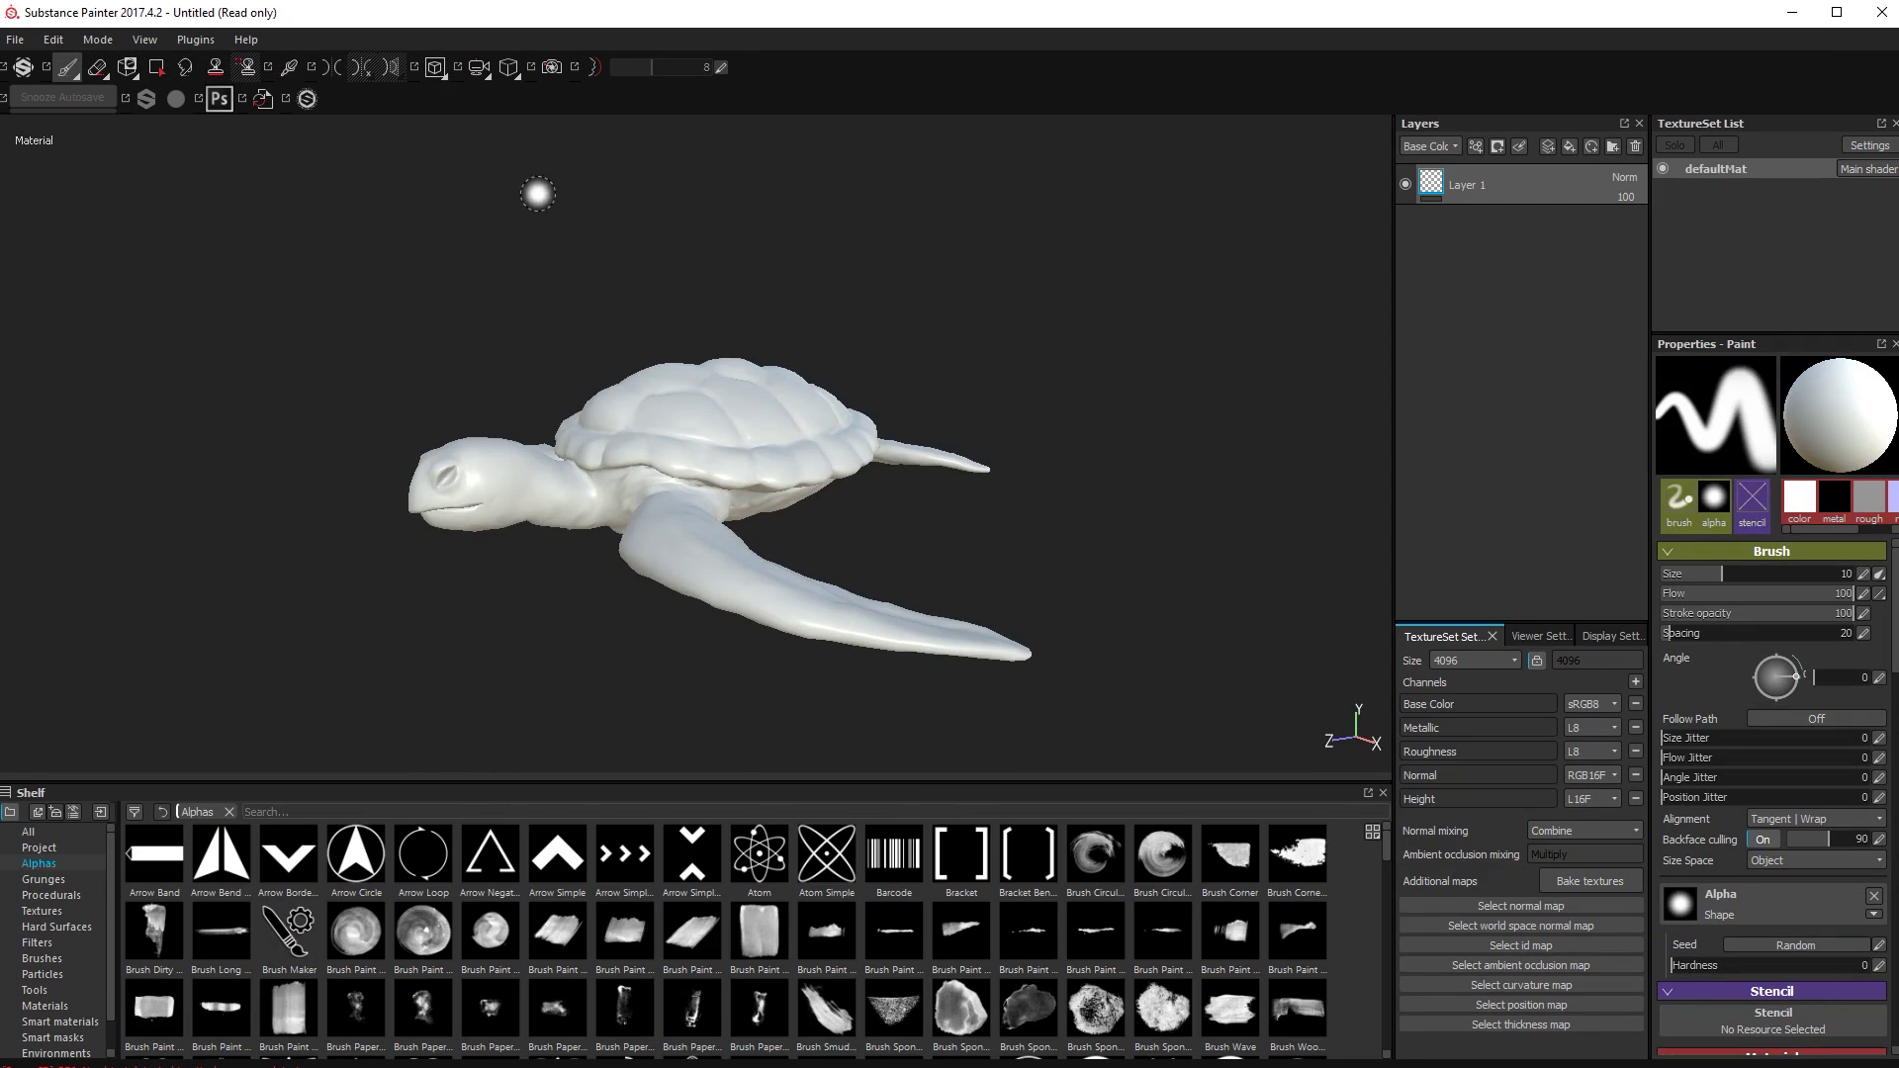
left_click(441, 69)
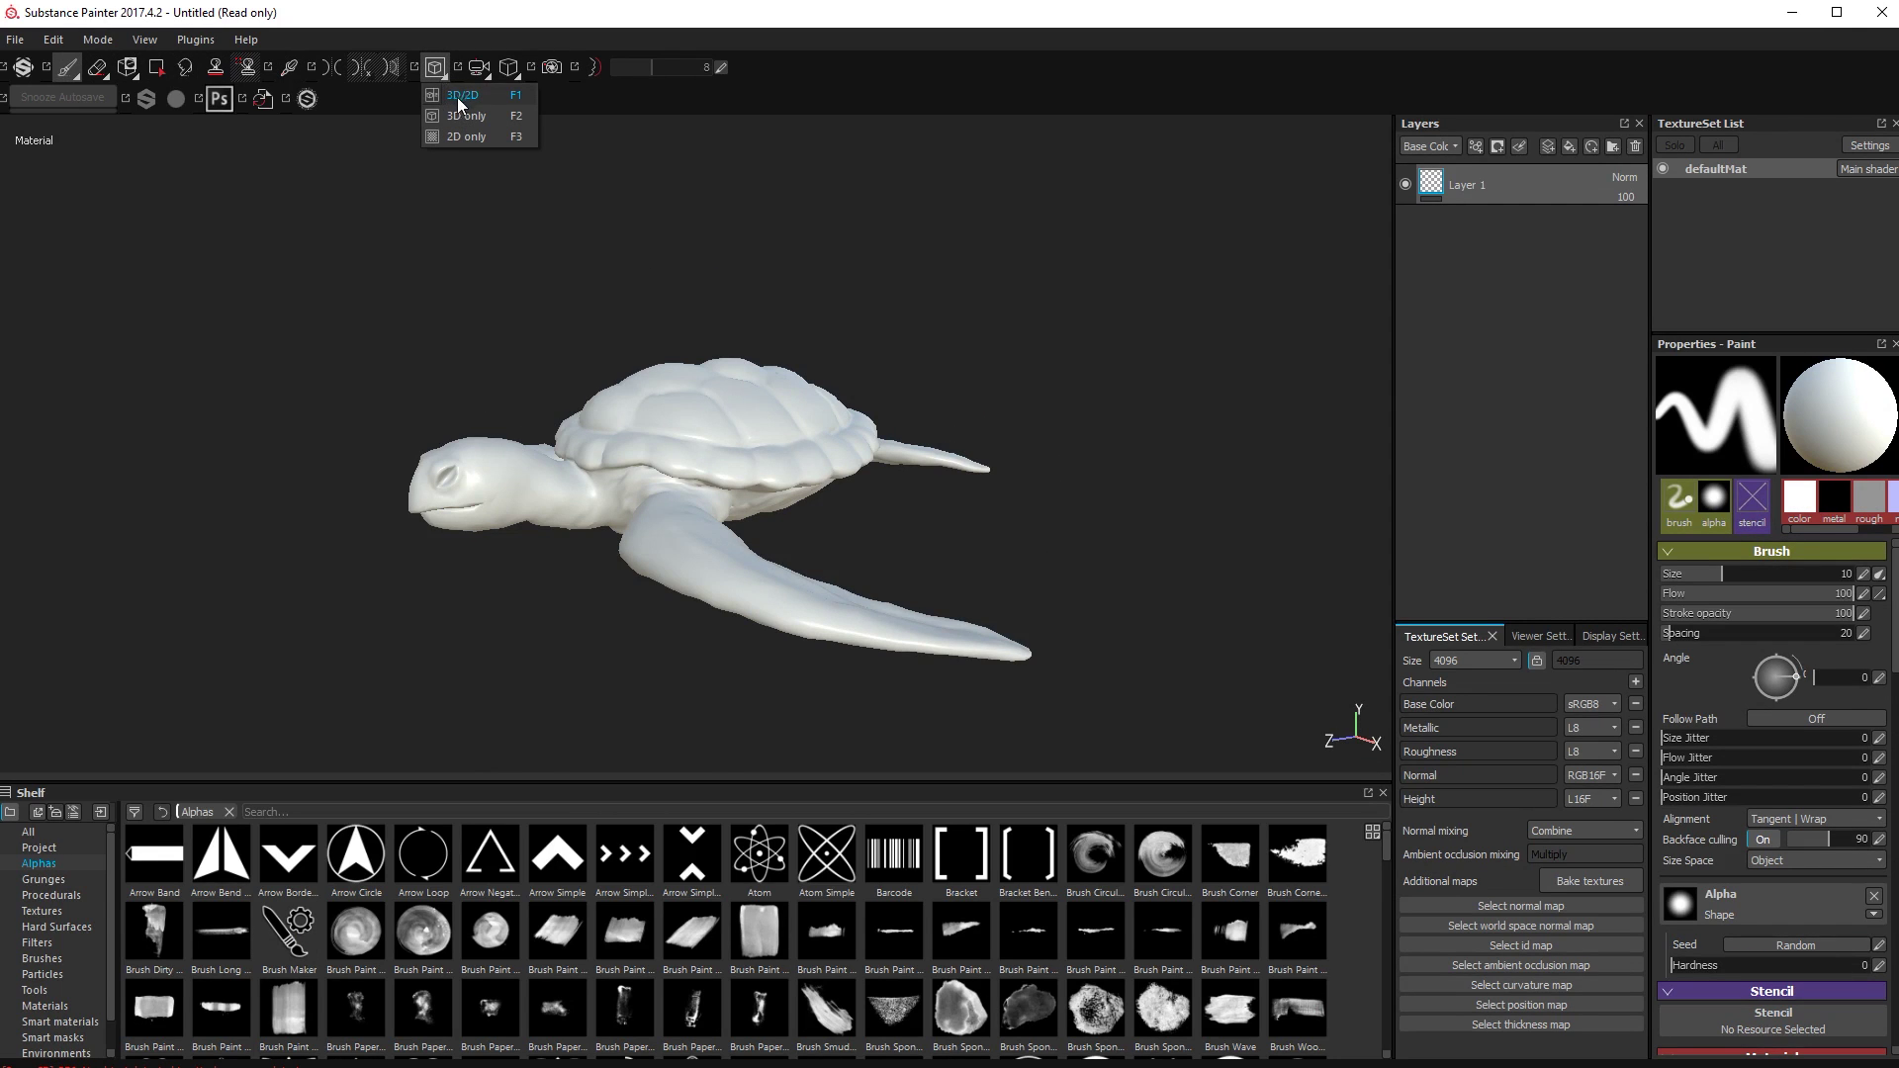
left_click(479, 97)
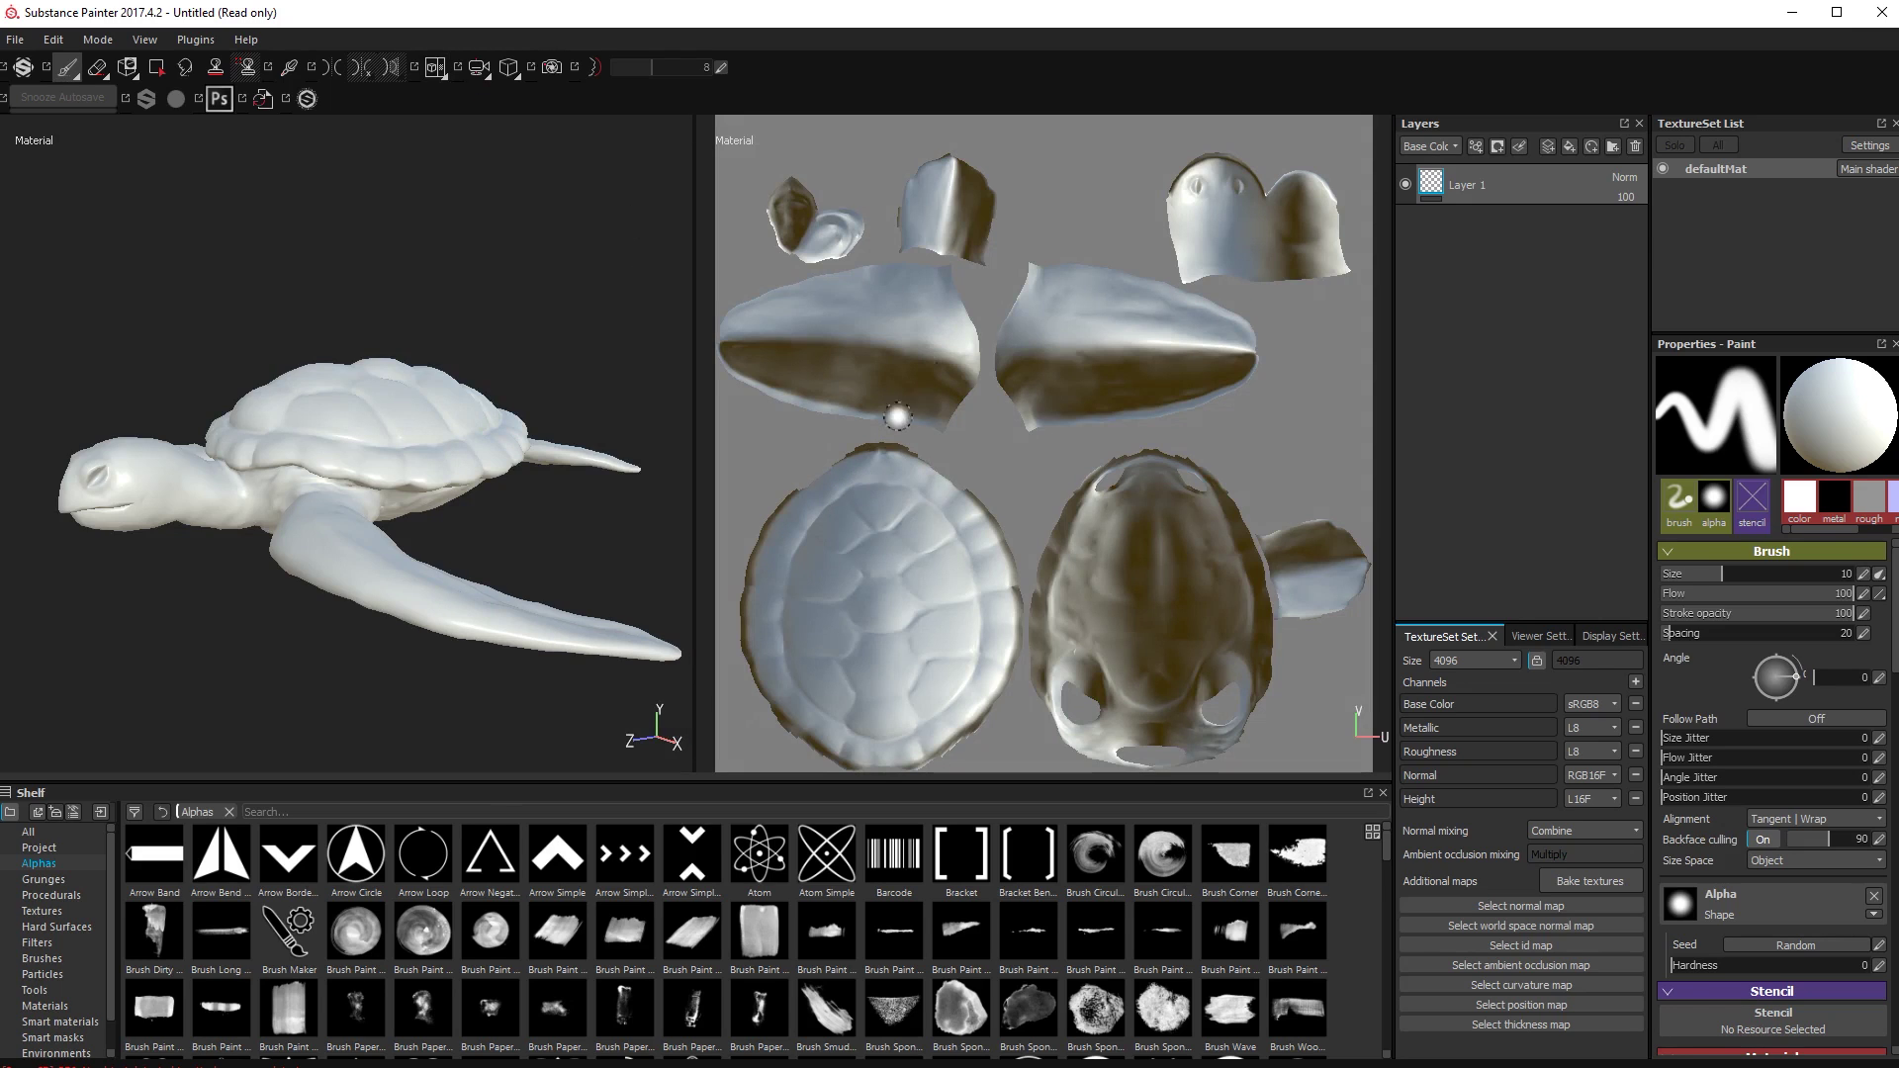
left_click(443, 66)
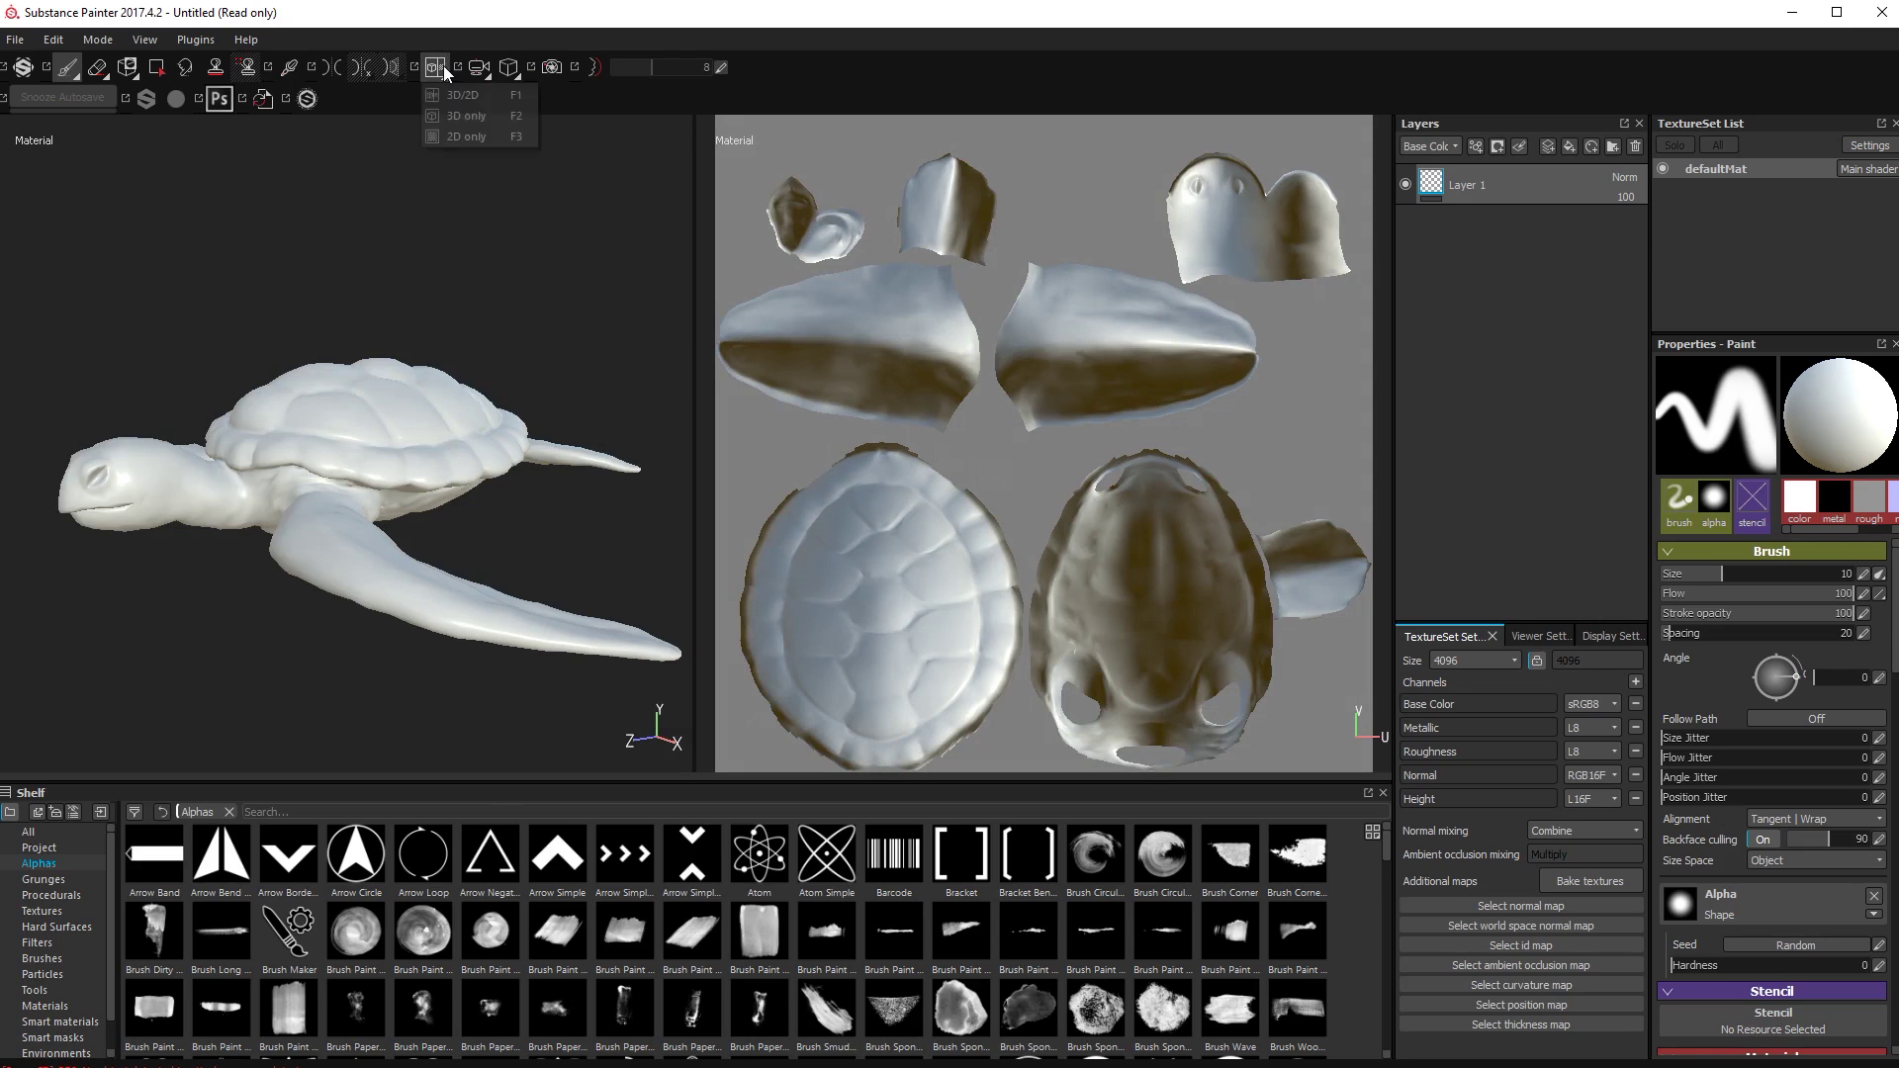
left_click(444, 115)
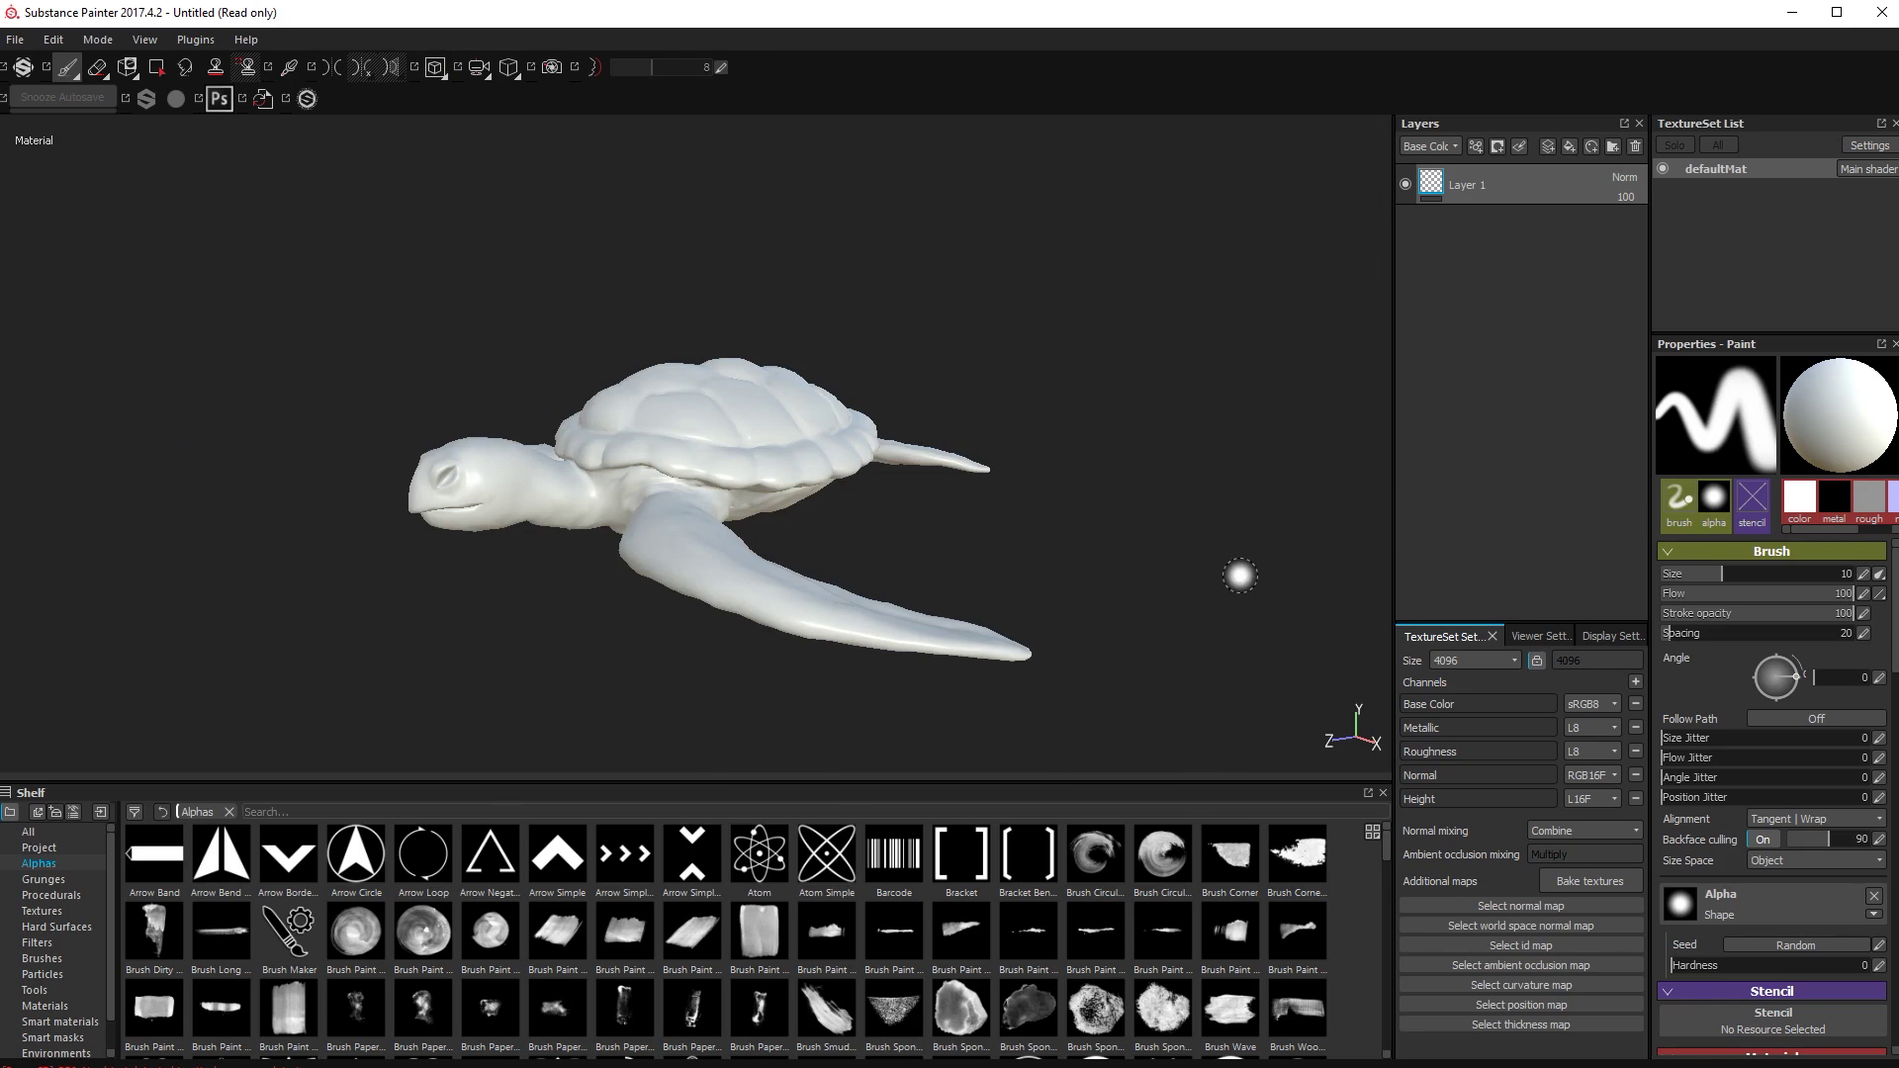
left_click(1560, 638)
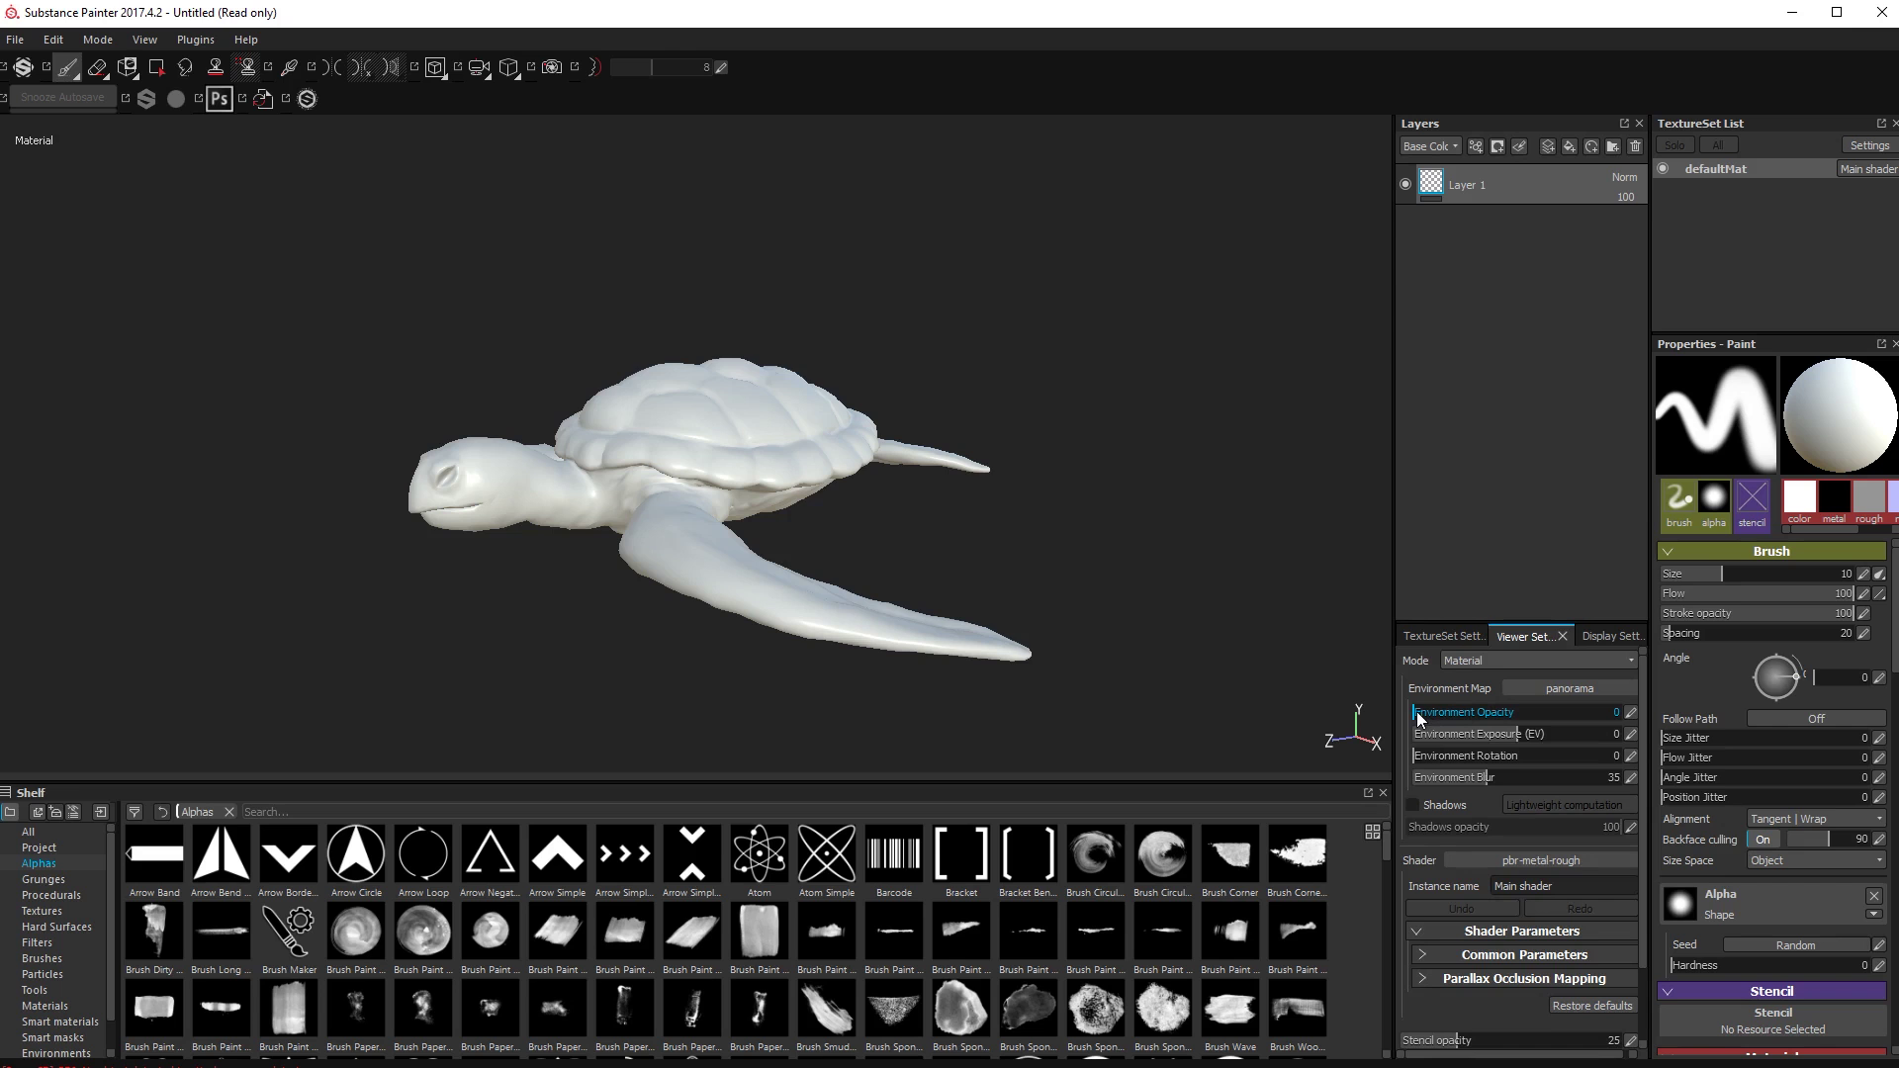
Preview the environment at opacity 50 with blur 0, then set opacity back to 0
left_click_drag(1416, 710, 1517, 712)
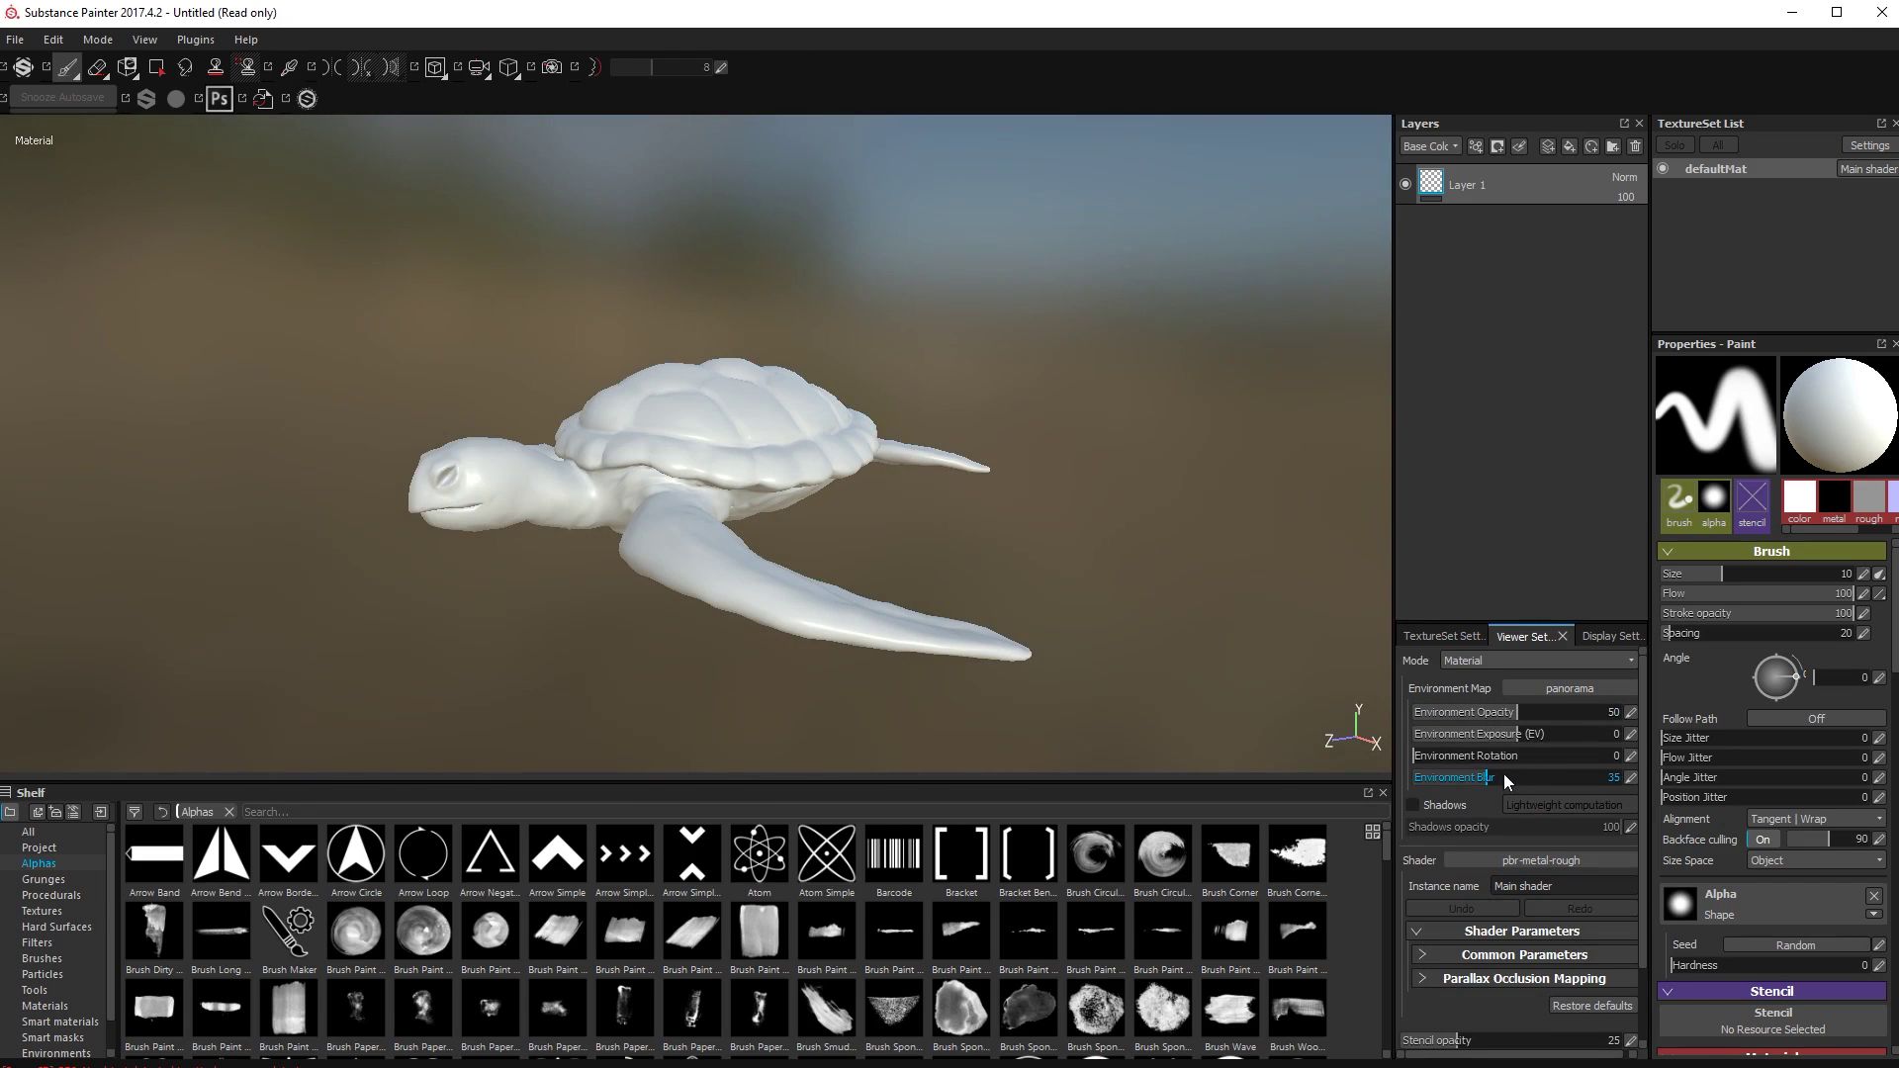
left_click_drag(1488, 777, 1410, 781)
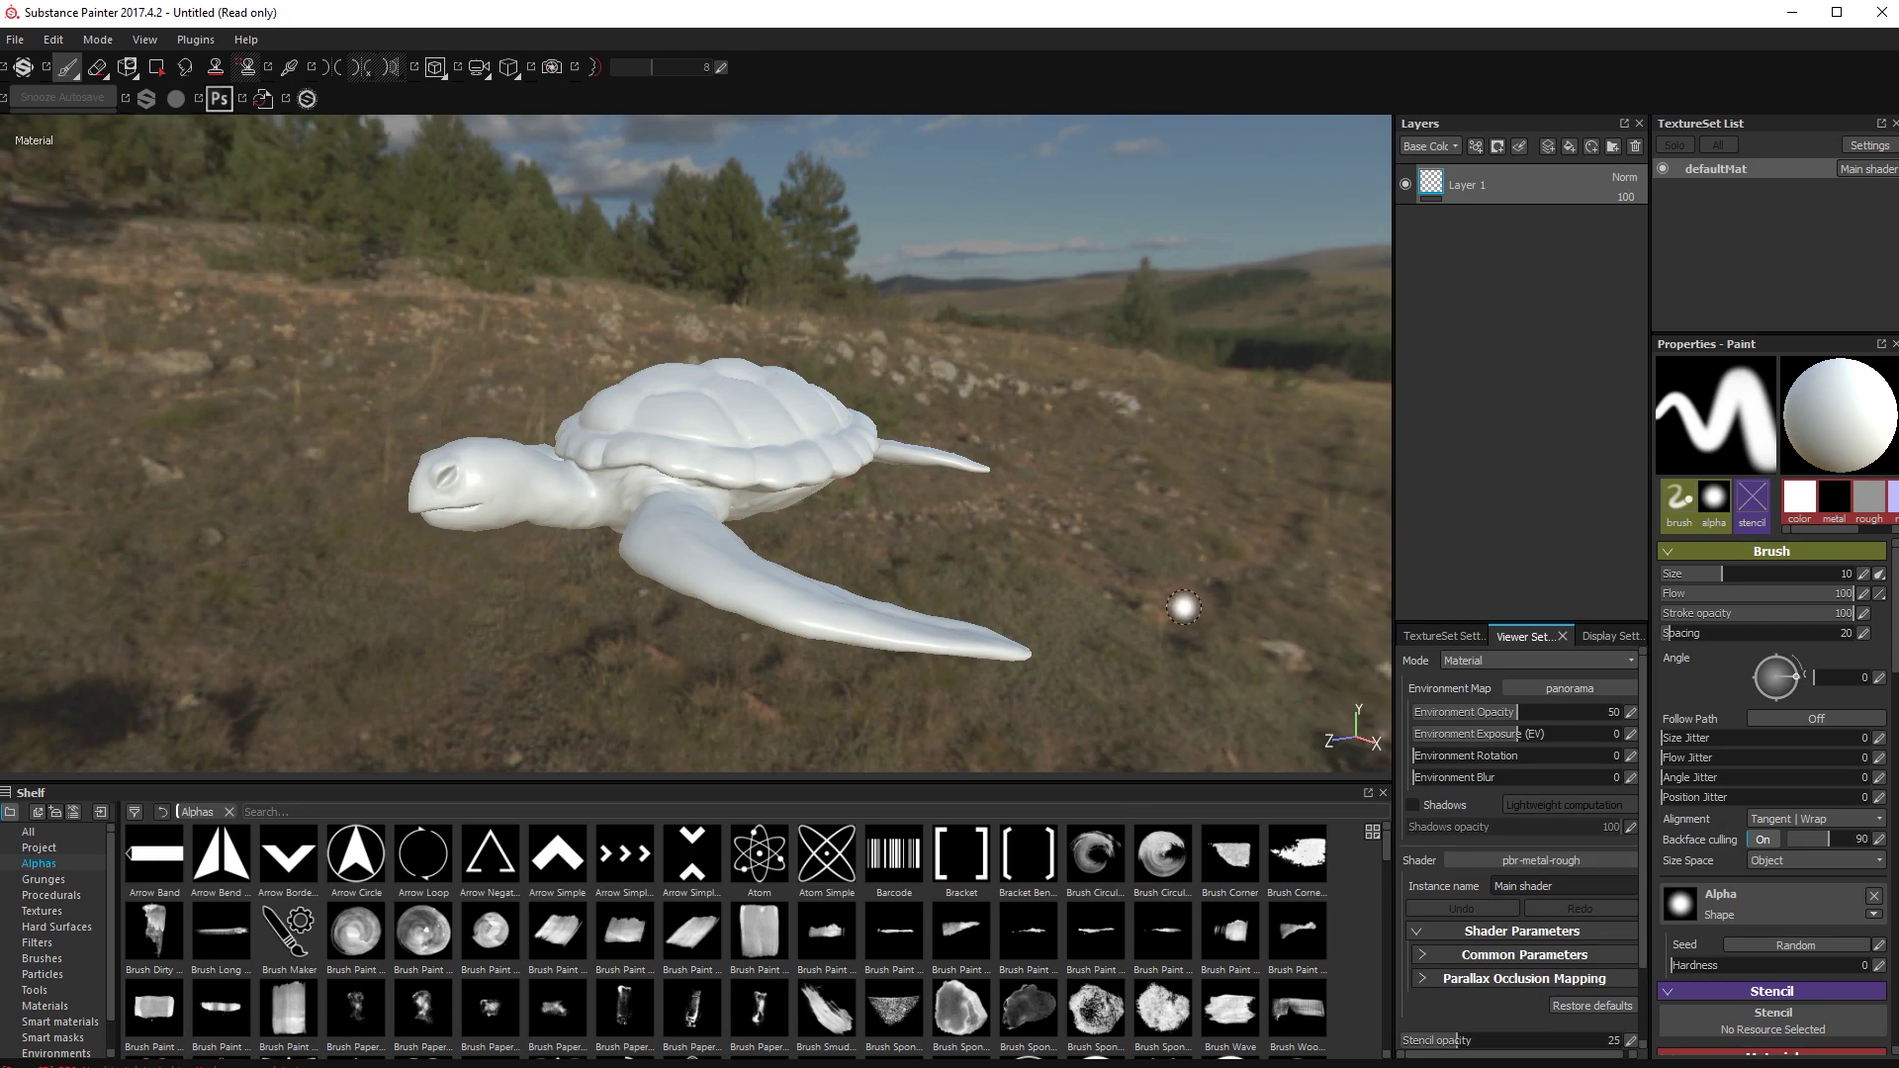
left_click_drag(1171, 551, 1204, 593, "alt")
left_click(1581, 687)
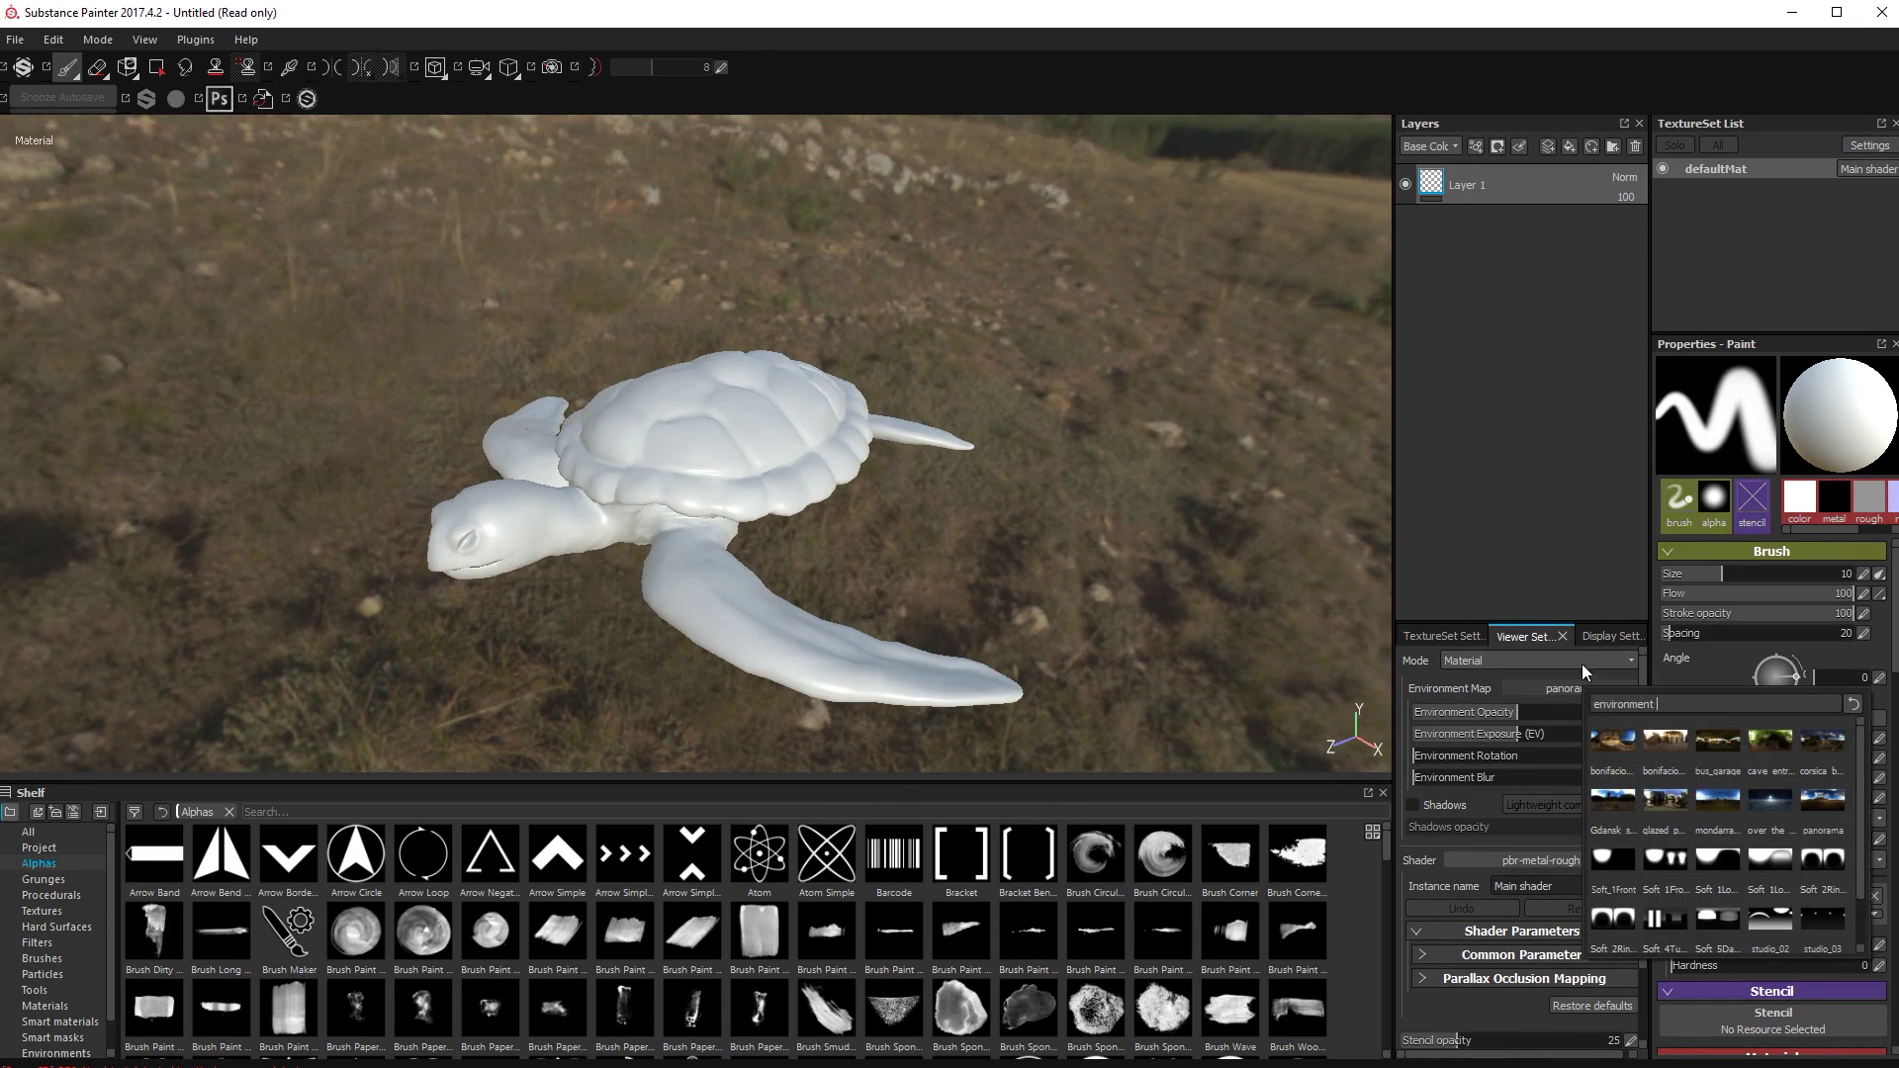
left_click(1539, 589)
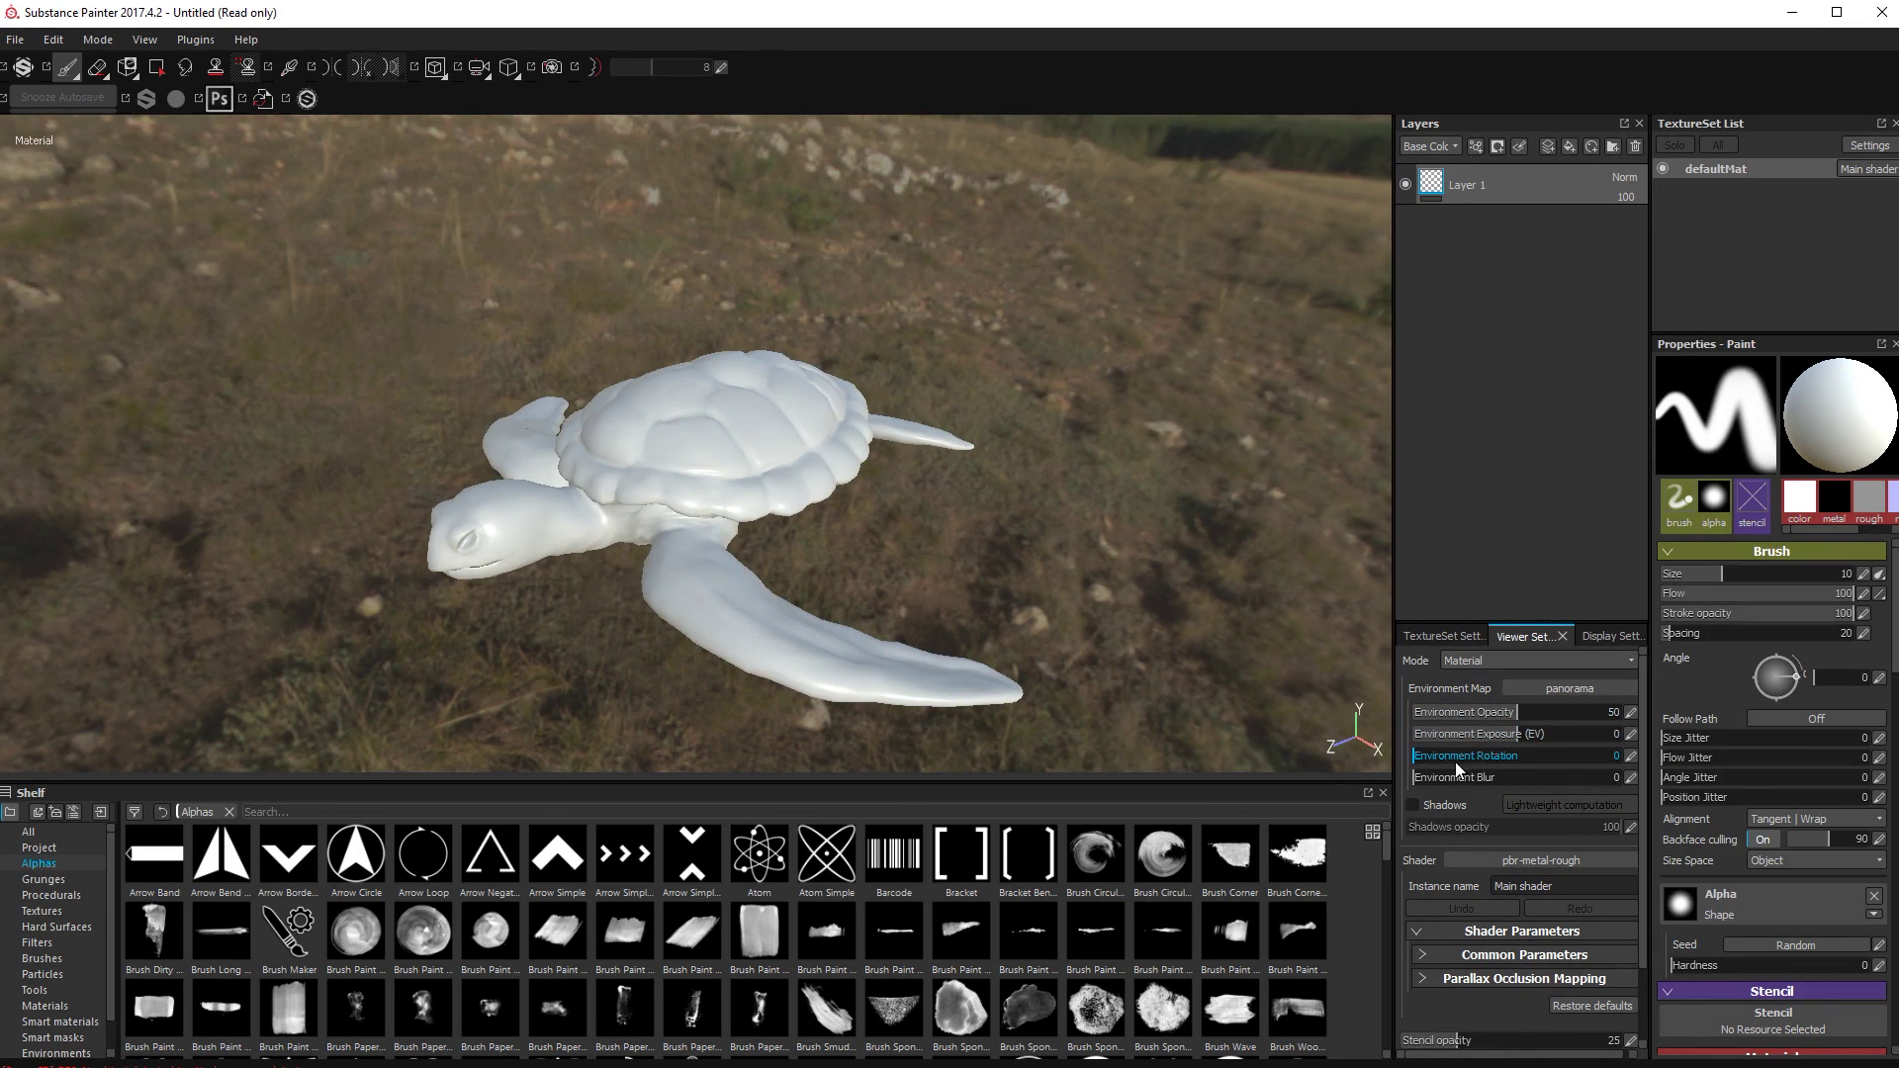
left_click_drag(1516, 712, 1421, 714)
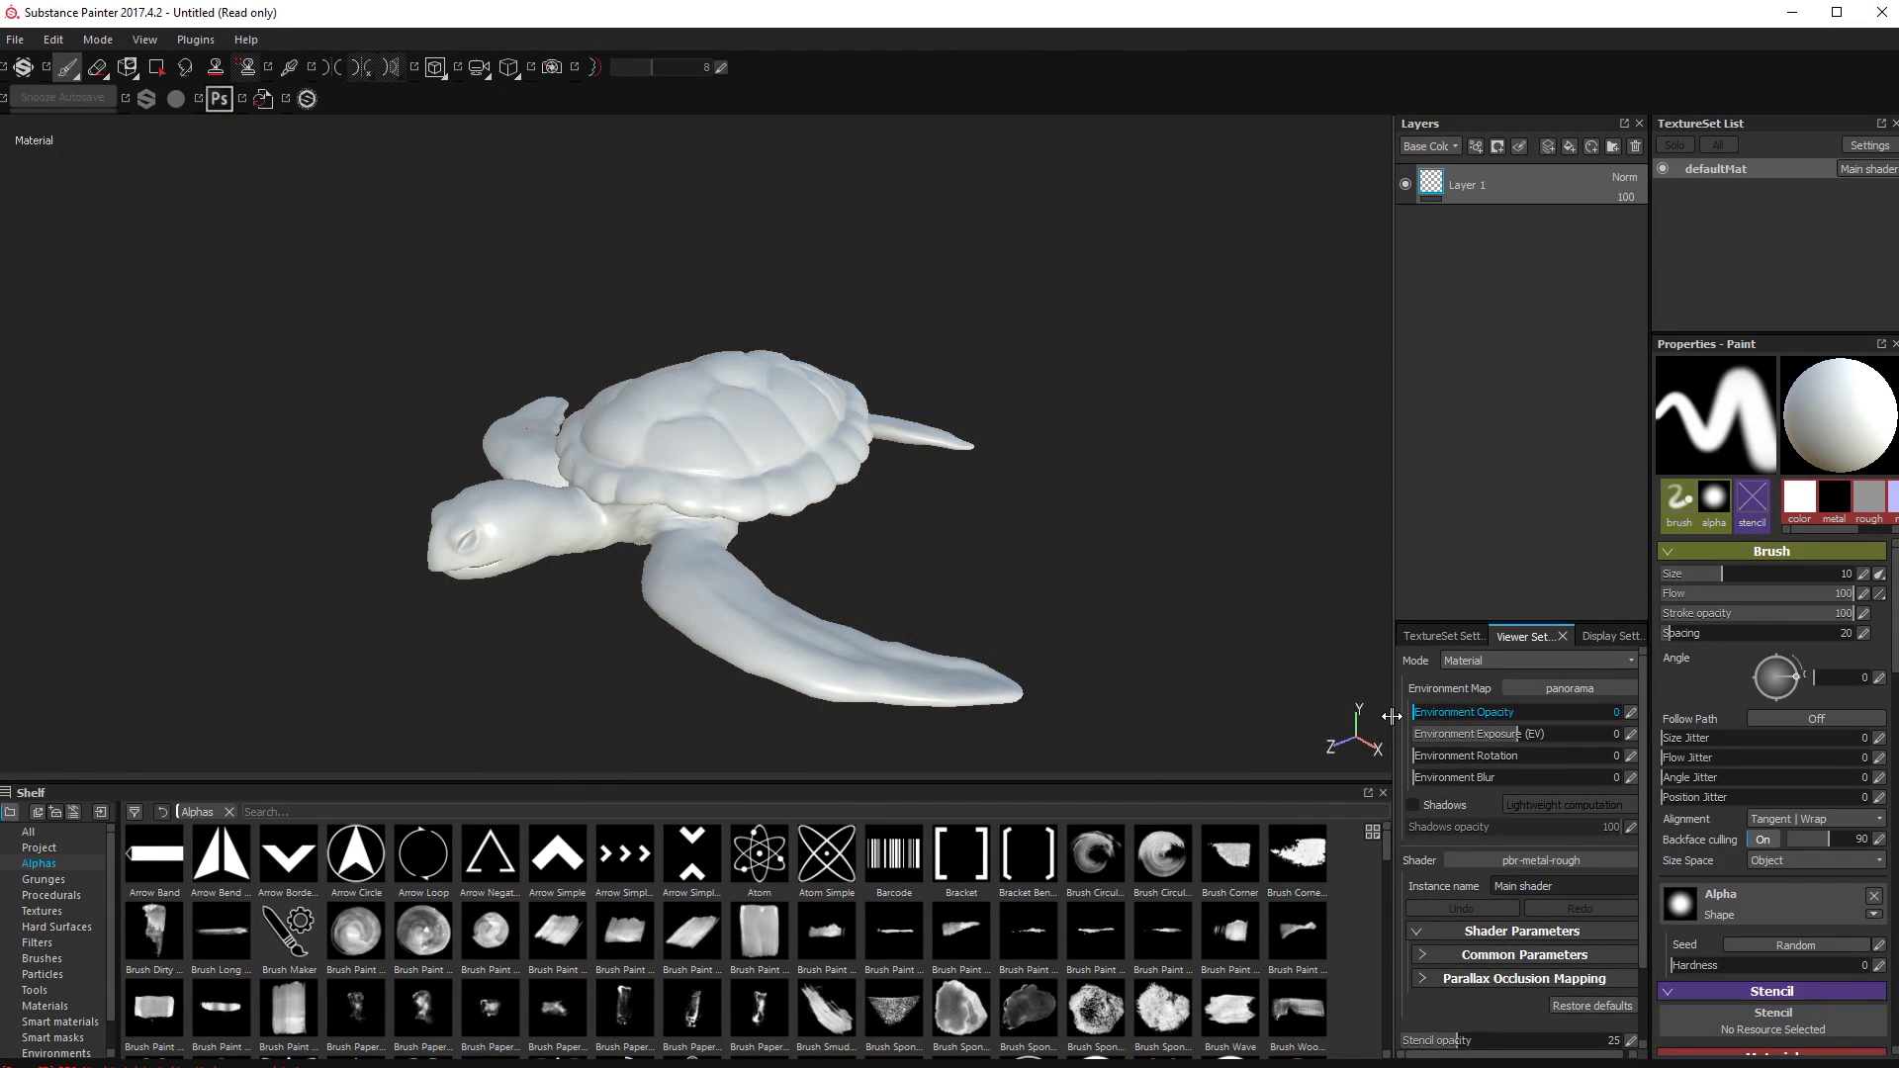
left_click(1440, 638)
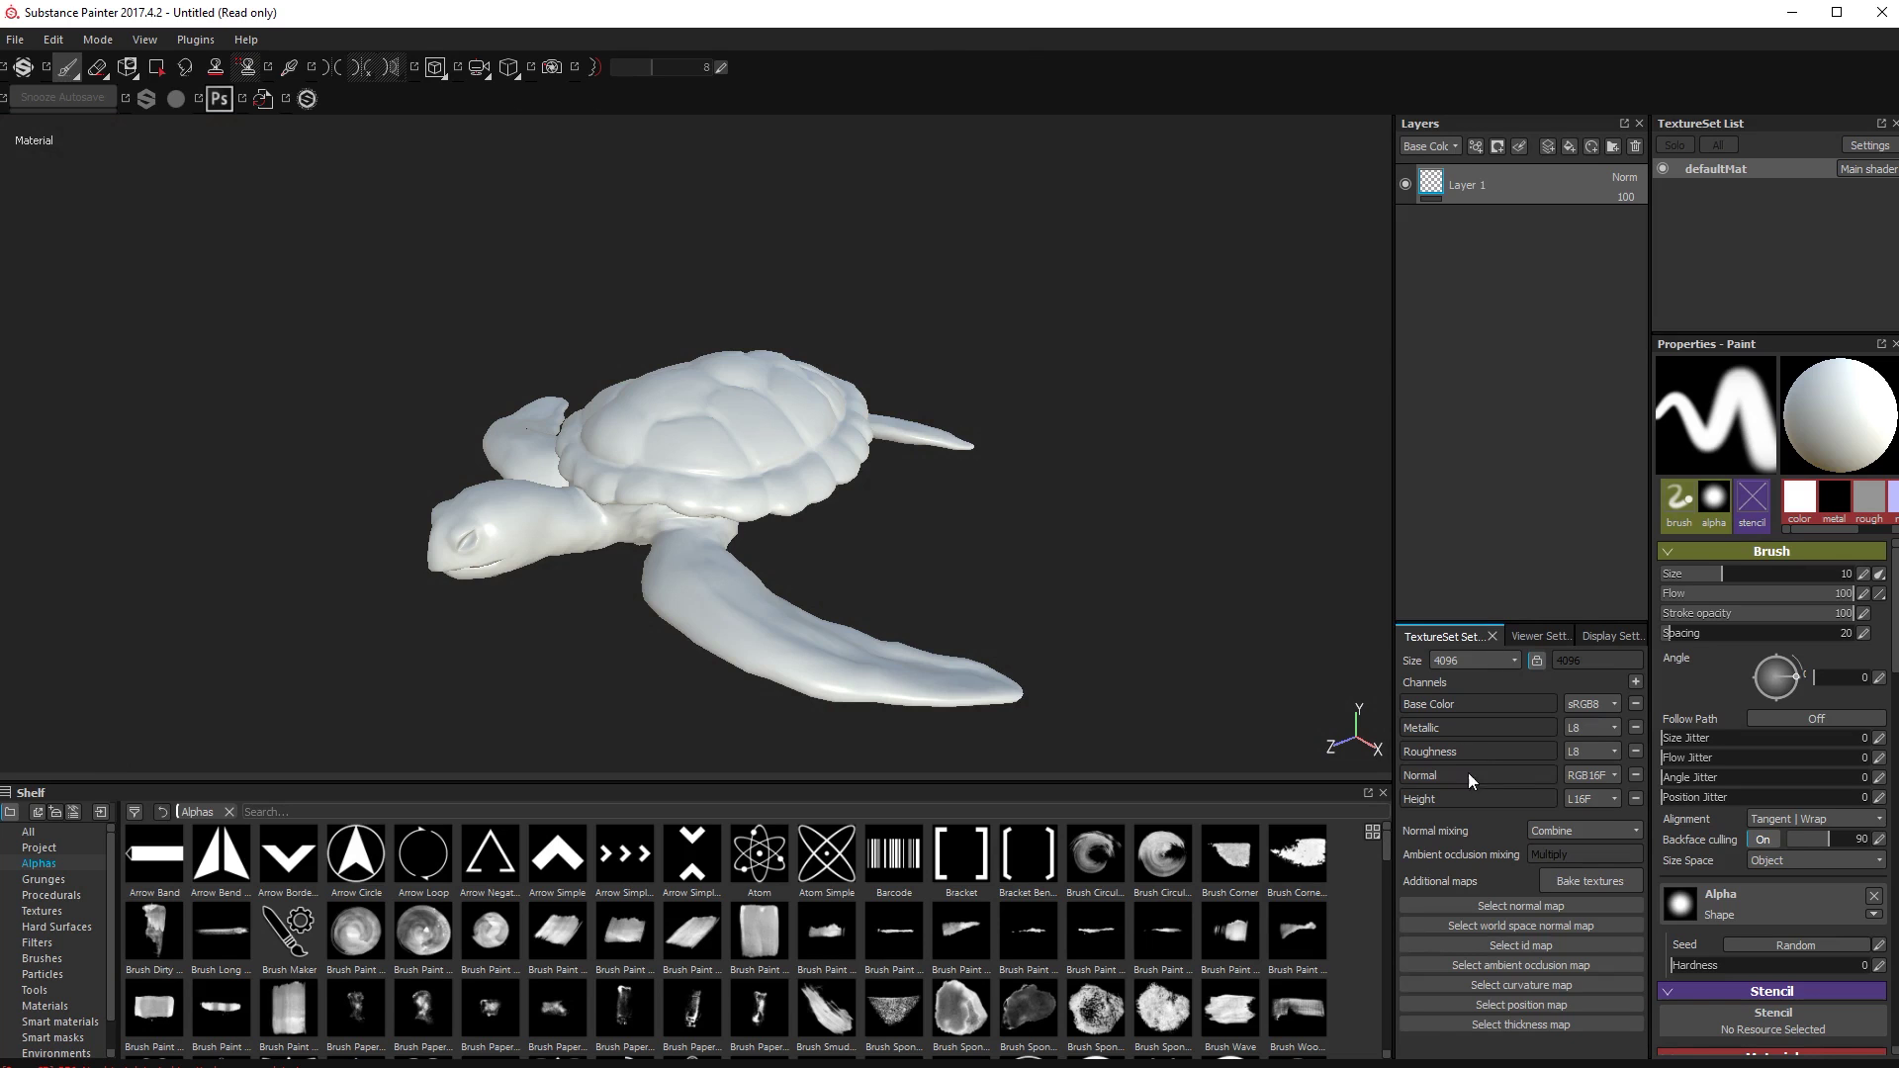
In the Baking dialog, enable all seven additional maps, Normal through Thickness
left_click(1586, 879)
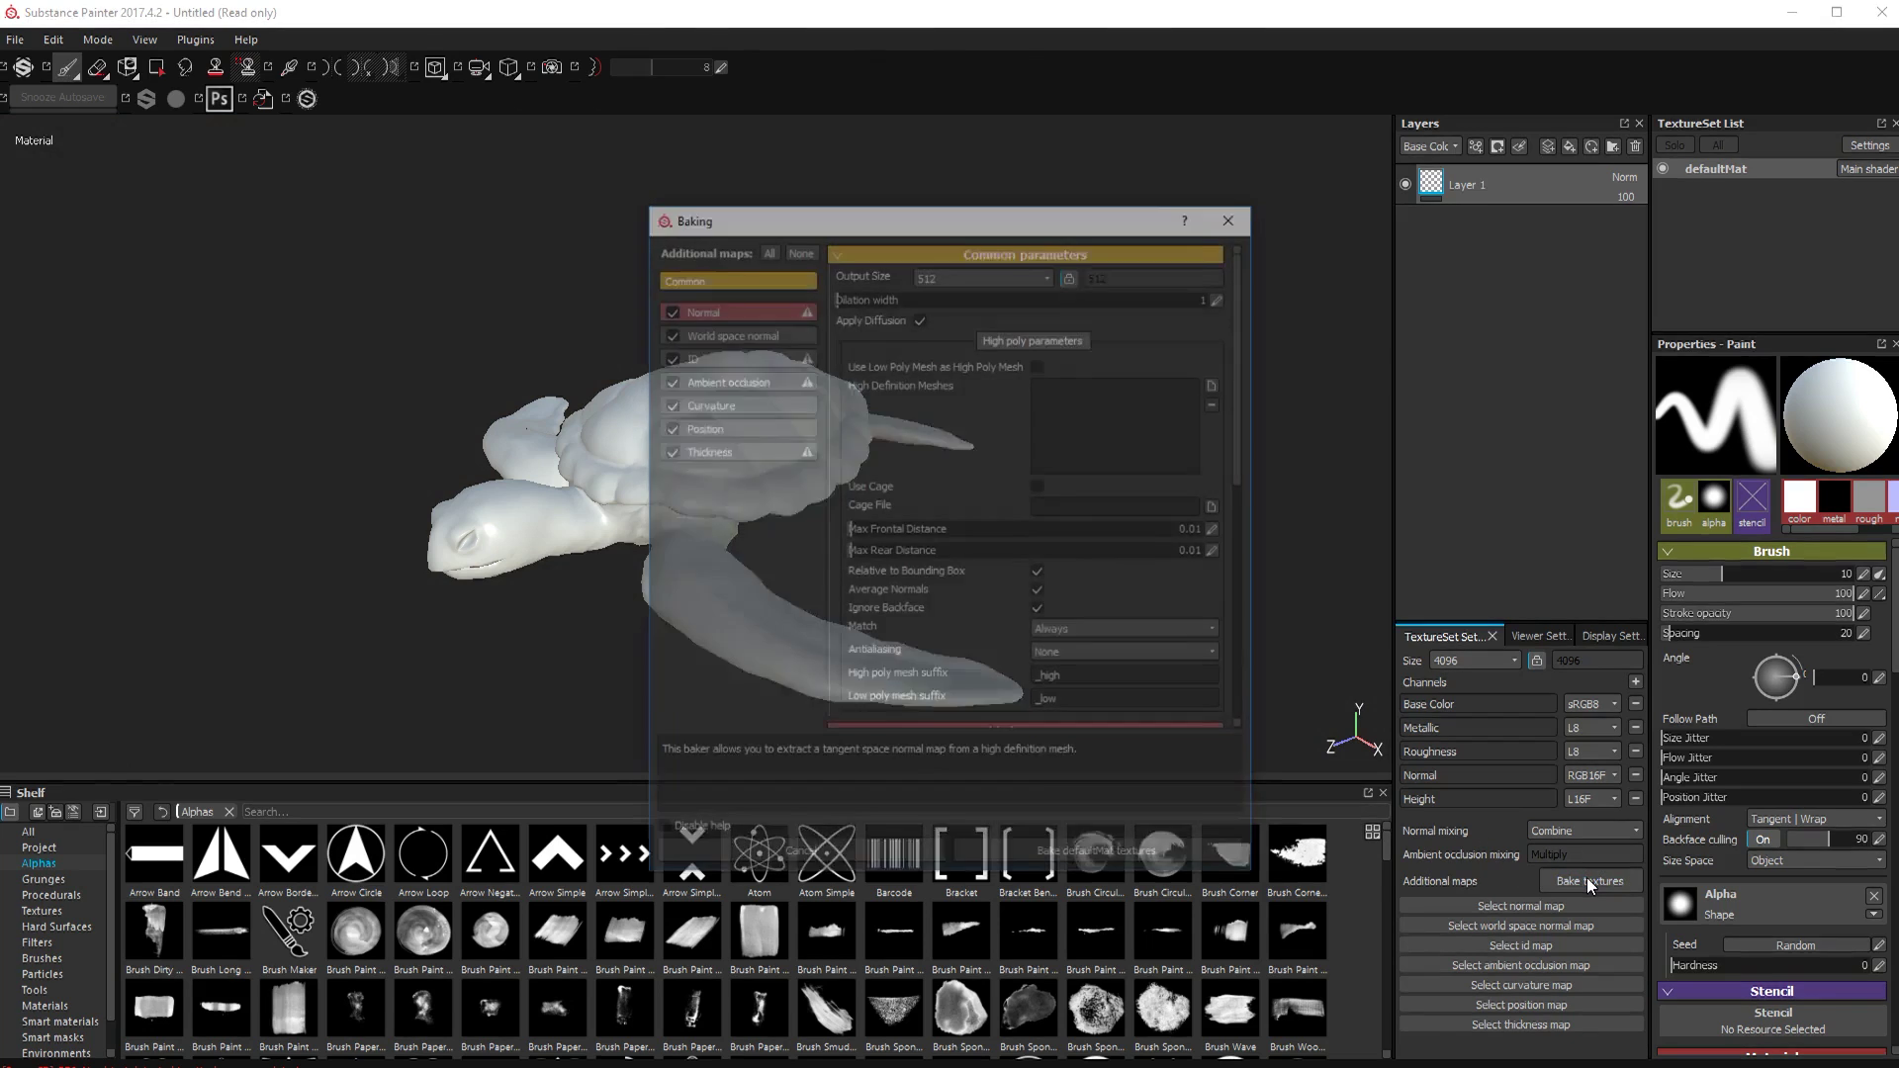
left_click_drag(850, 216, 1045, 249)
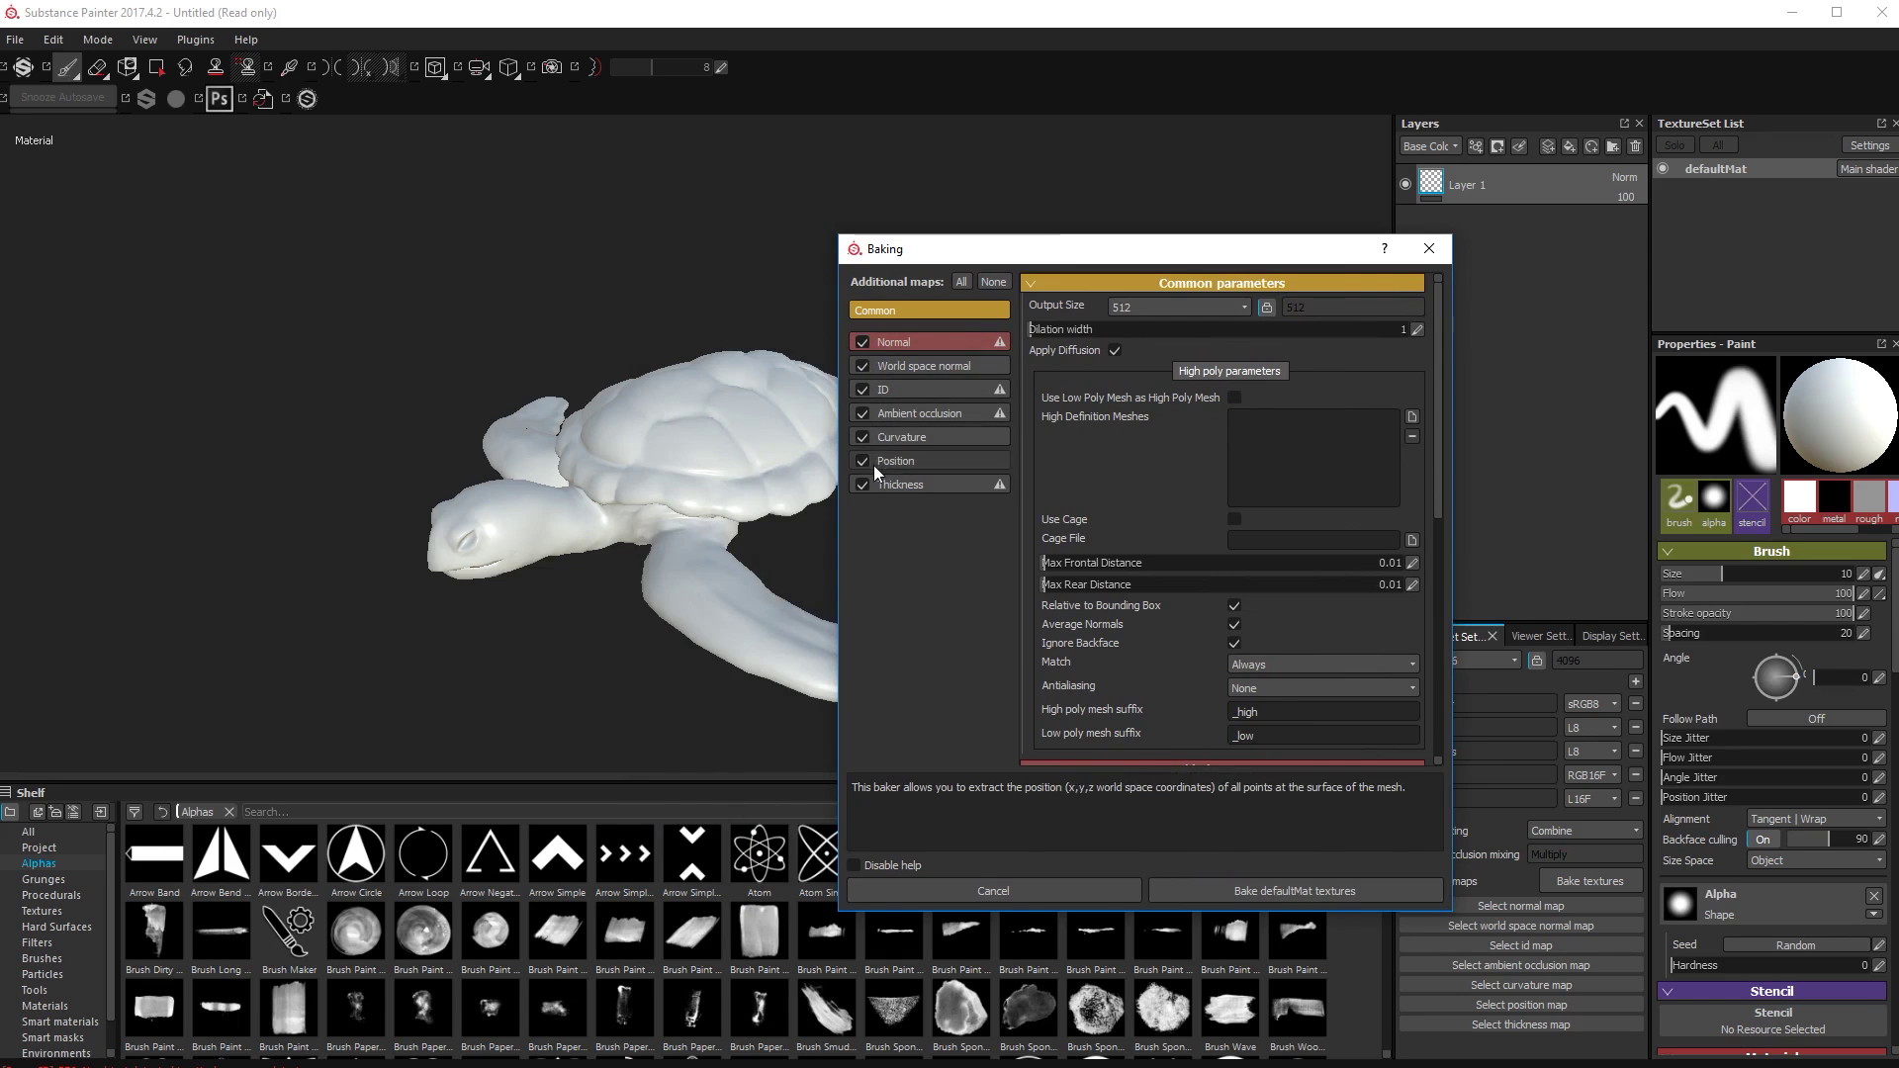
left_click(1004, 281)
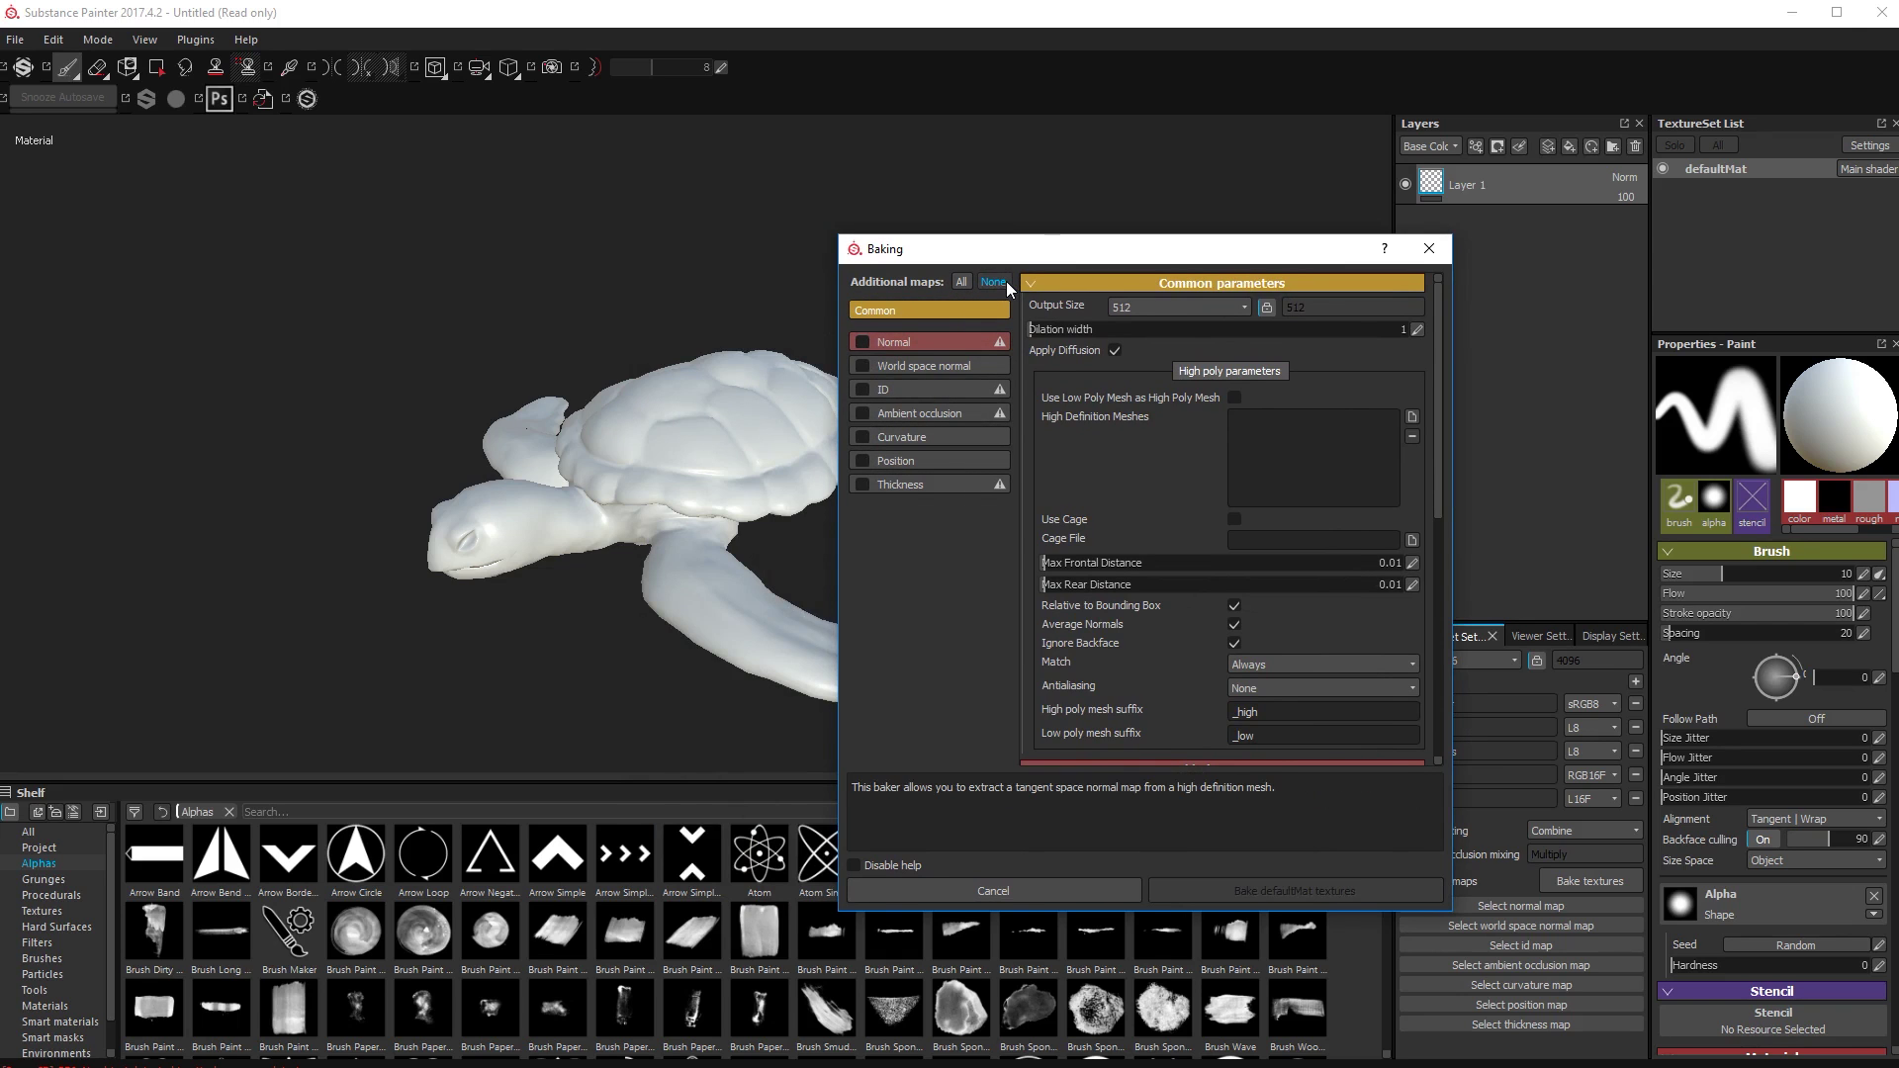
left_click(863, 341)
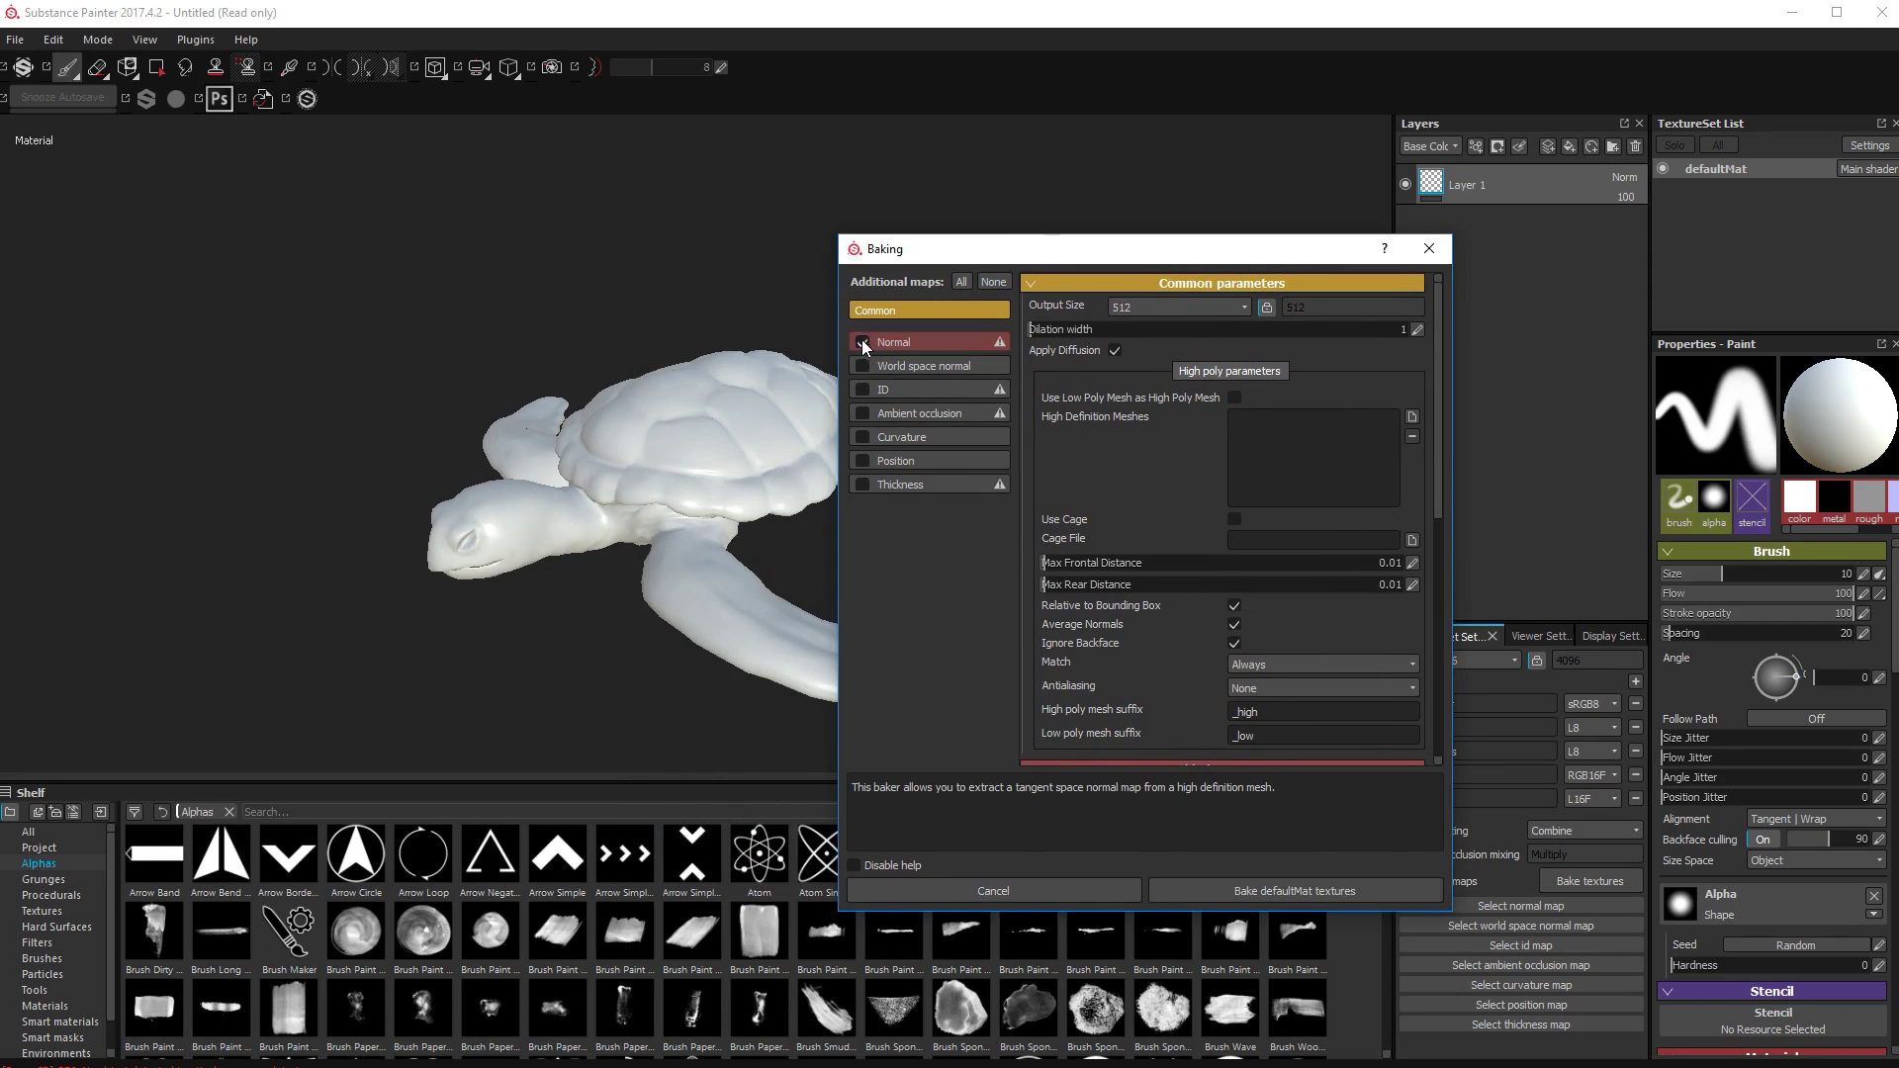
left_click(862, 414)
left_click(862, 461)
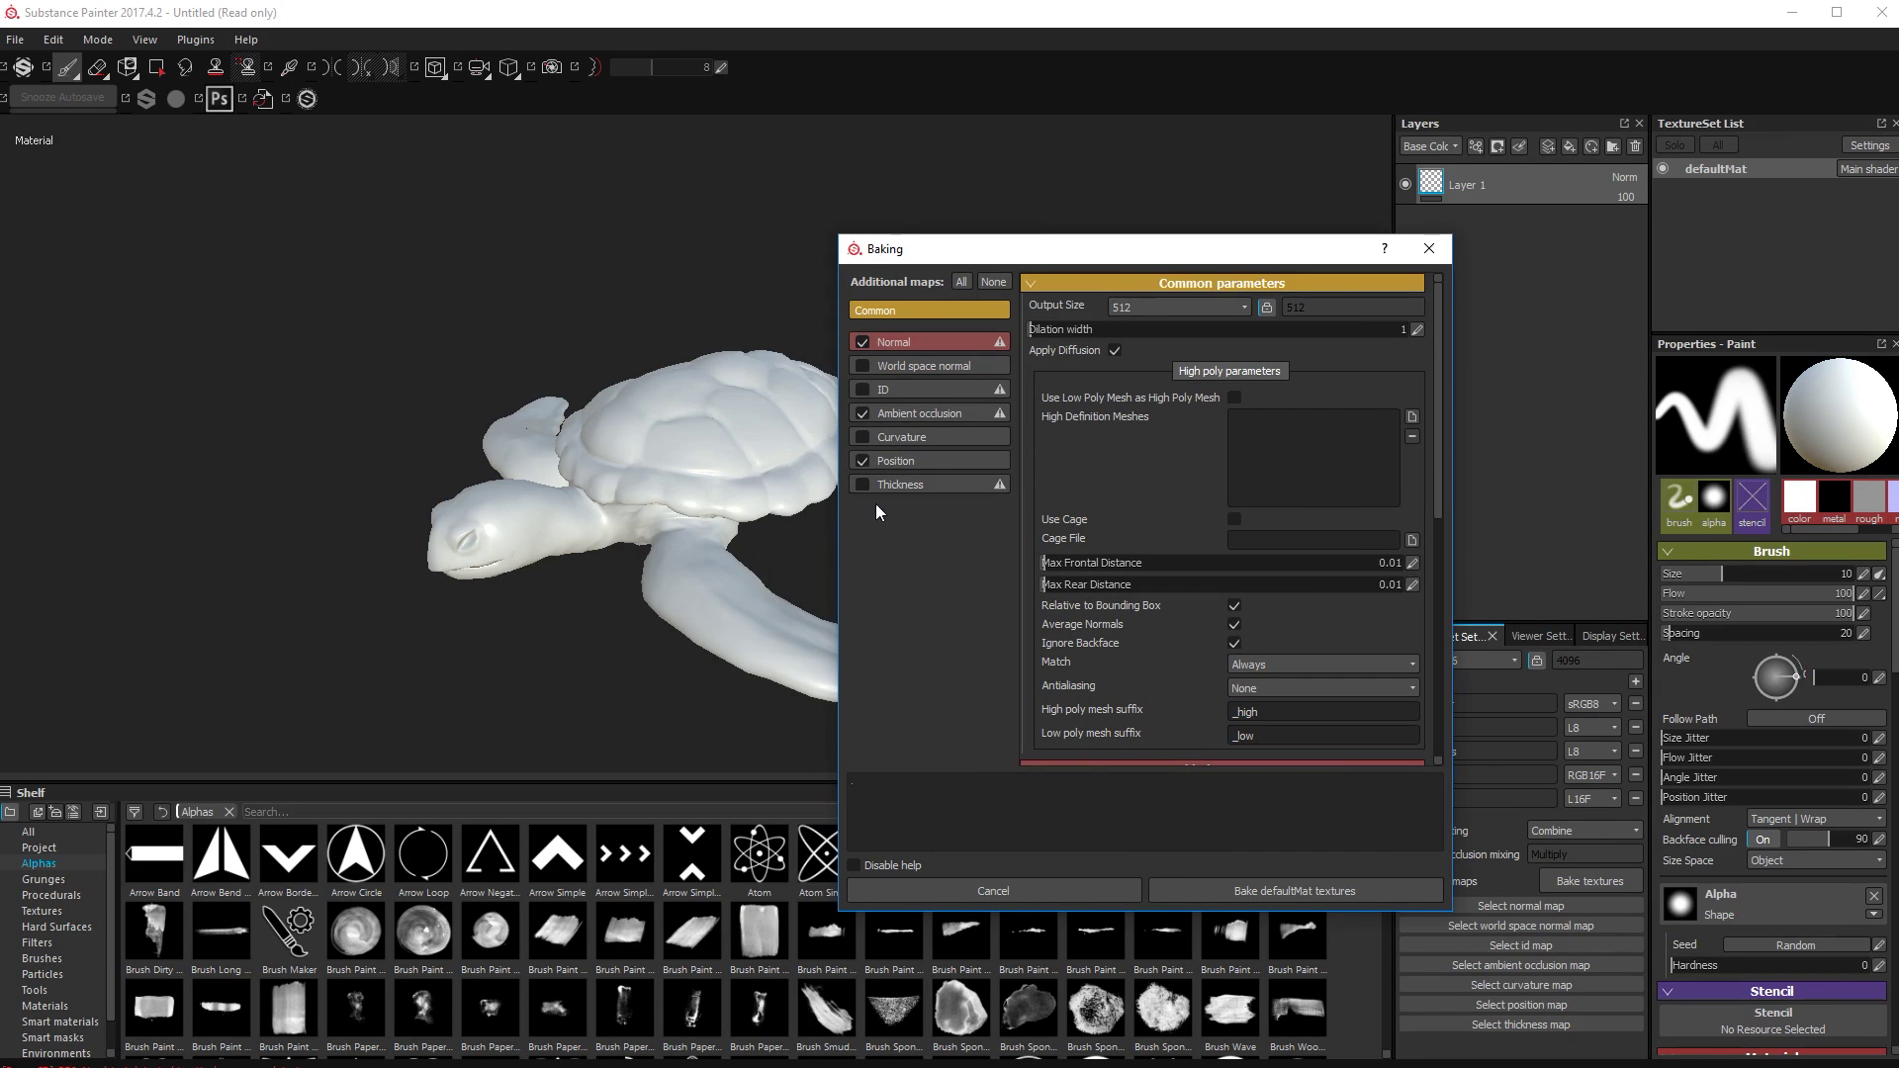
left_click(993, 282)
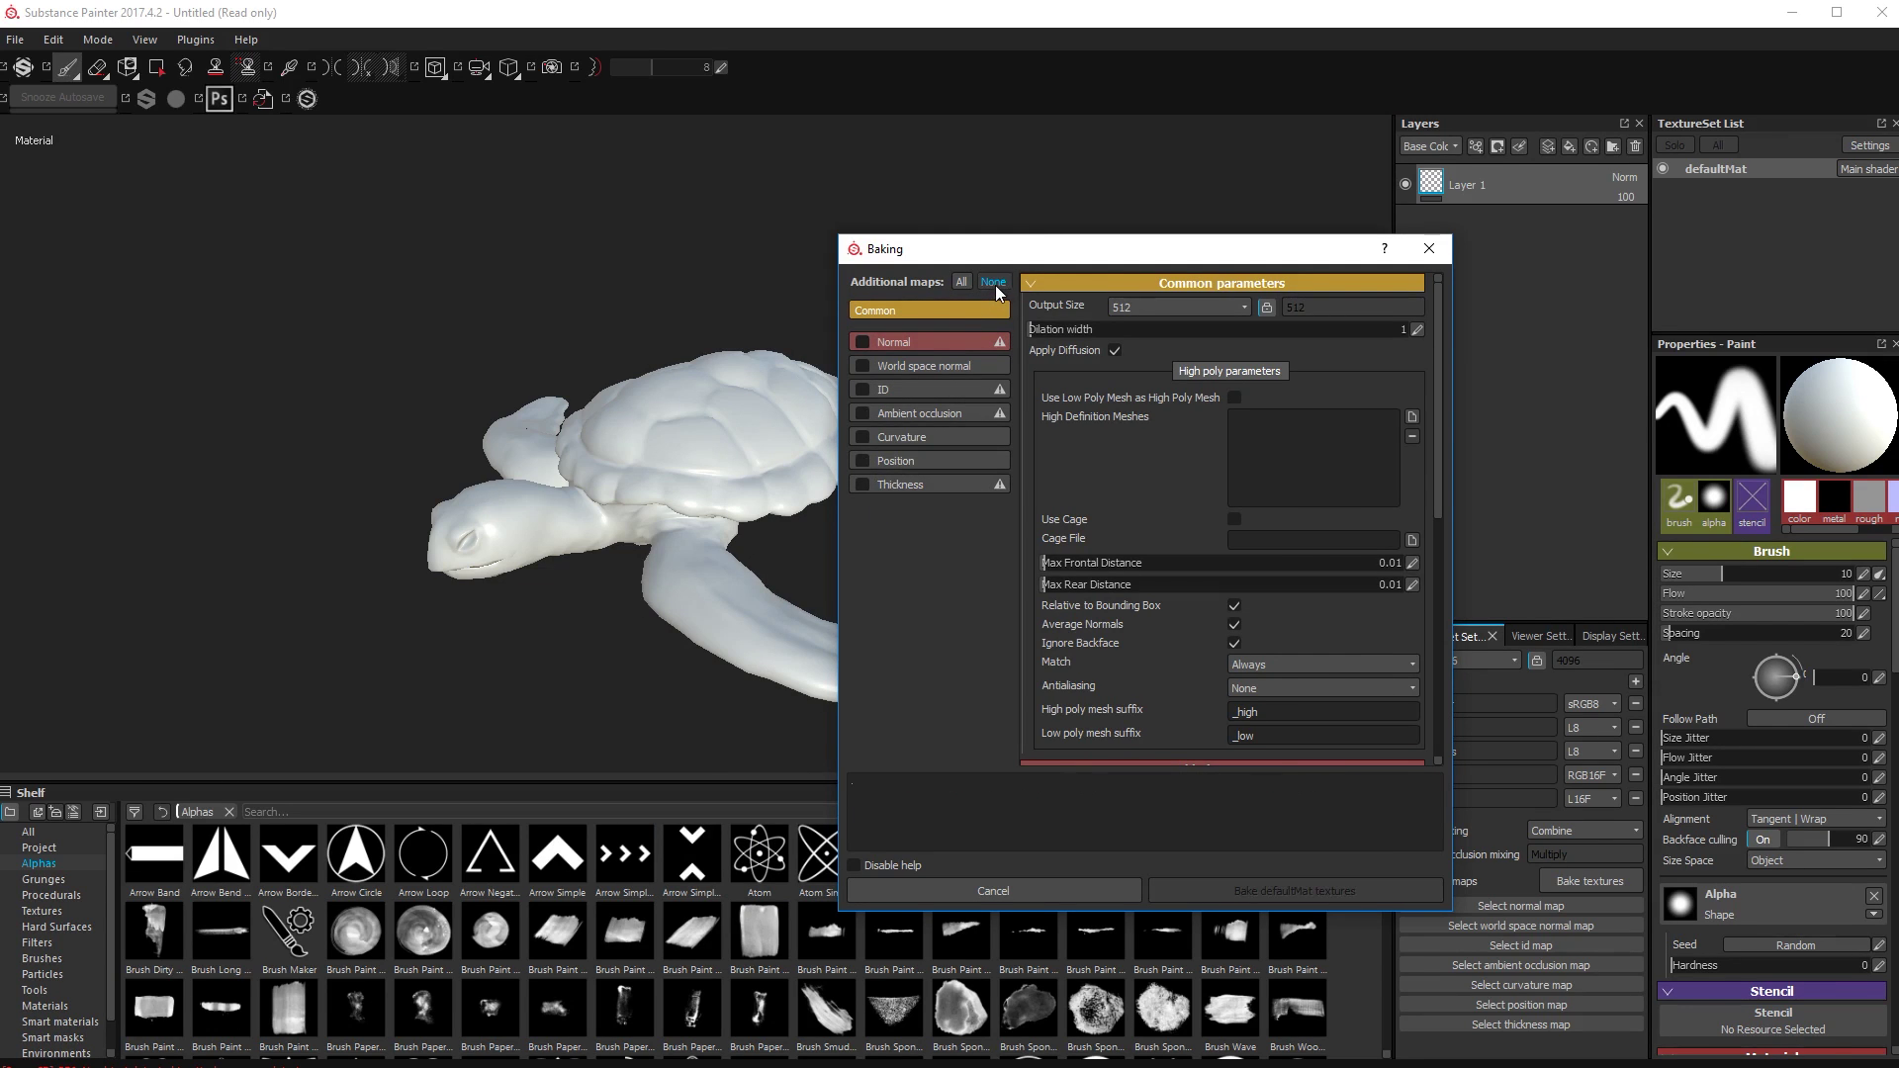
left_click(961, 282)
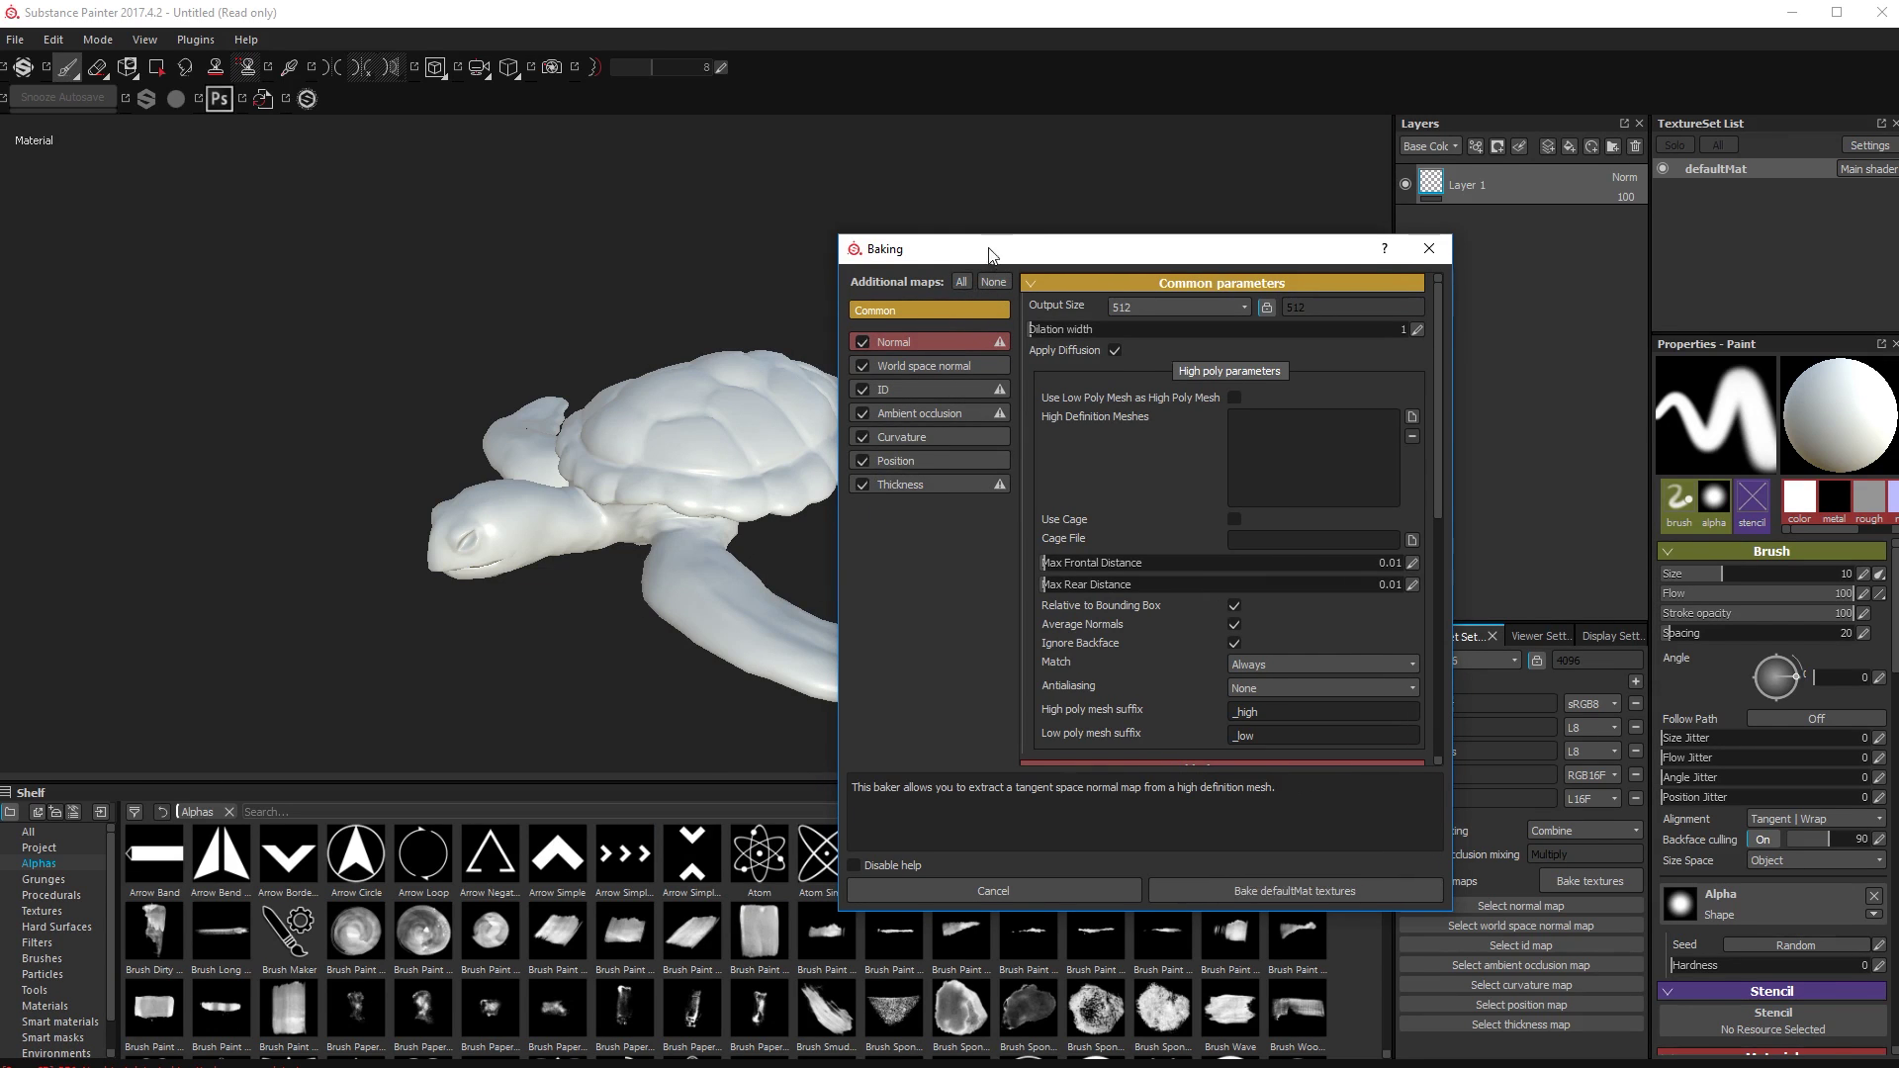
left_click_drag(994, 255, 846, 233)
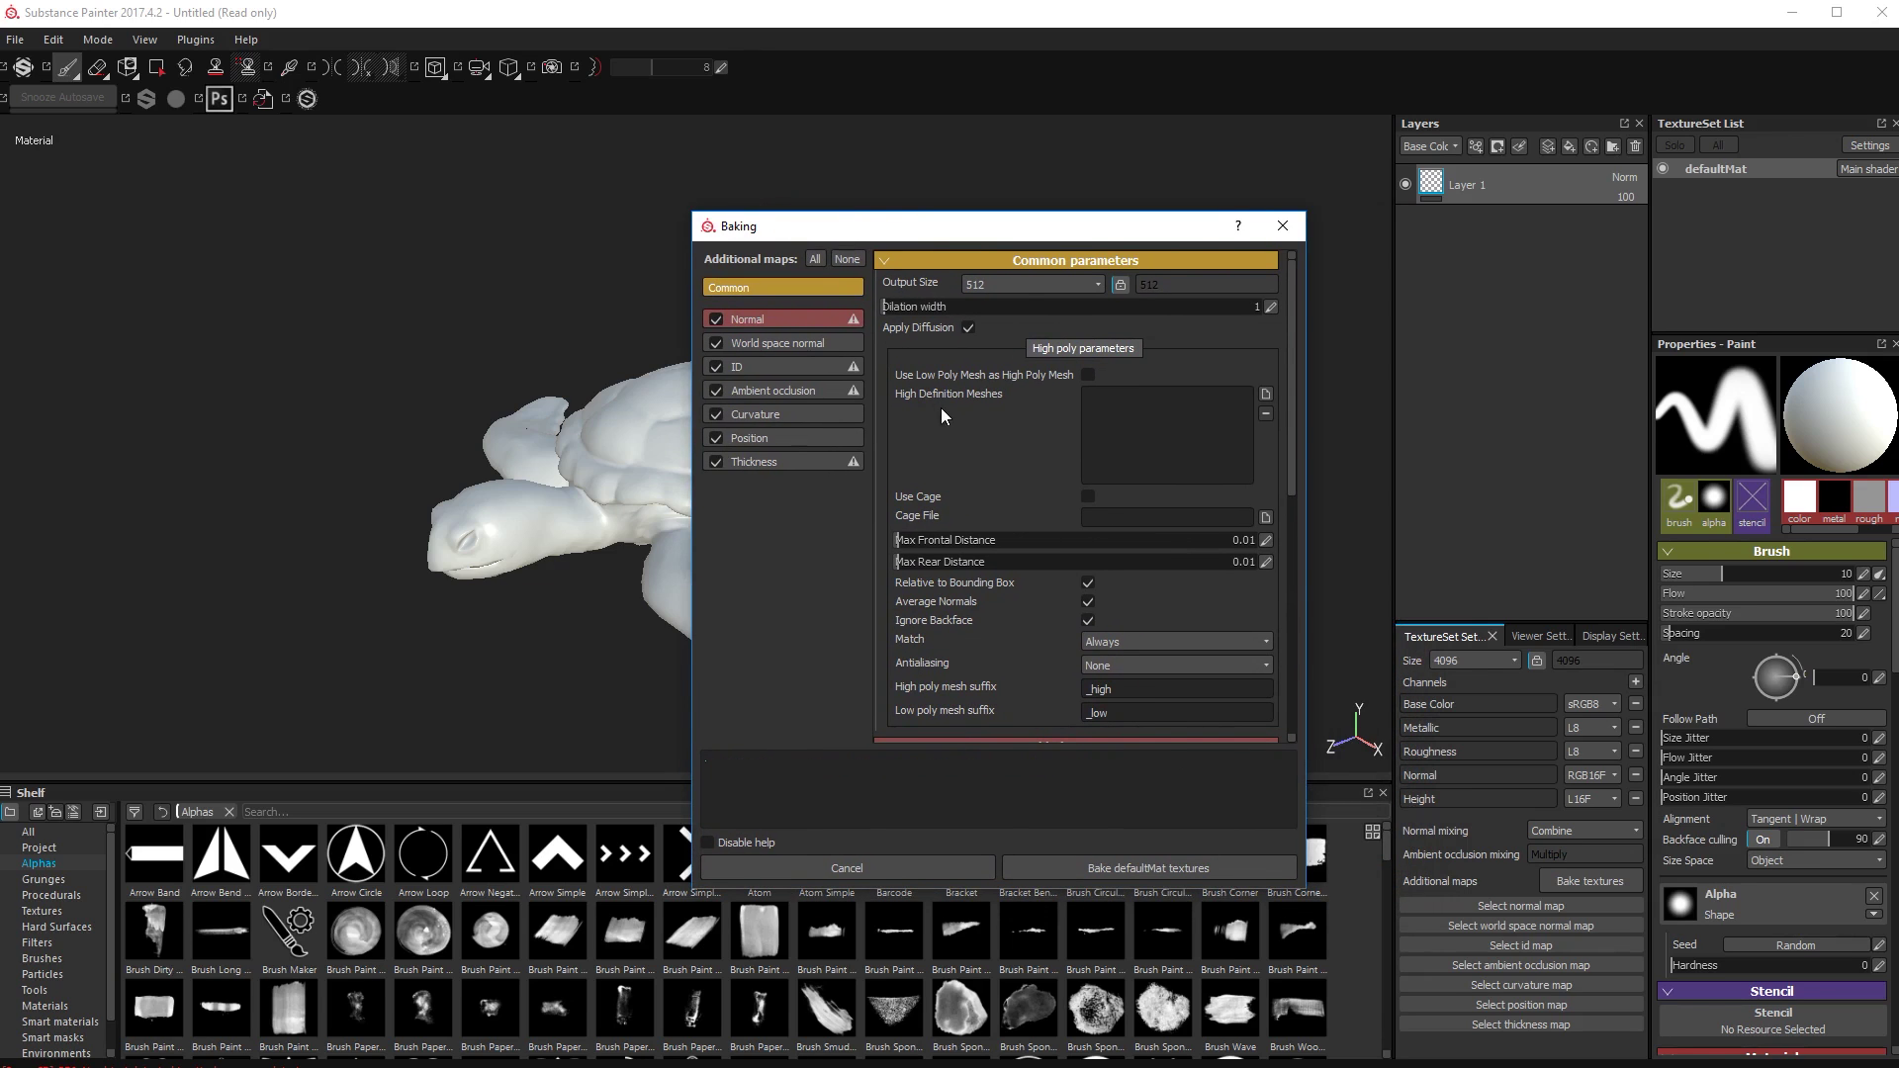
Set the bake output size to 4096 and load Turtle_High as the high-definition mesh
left_click(1090, 283)
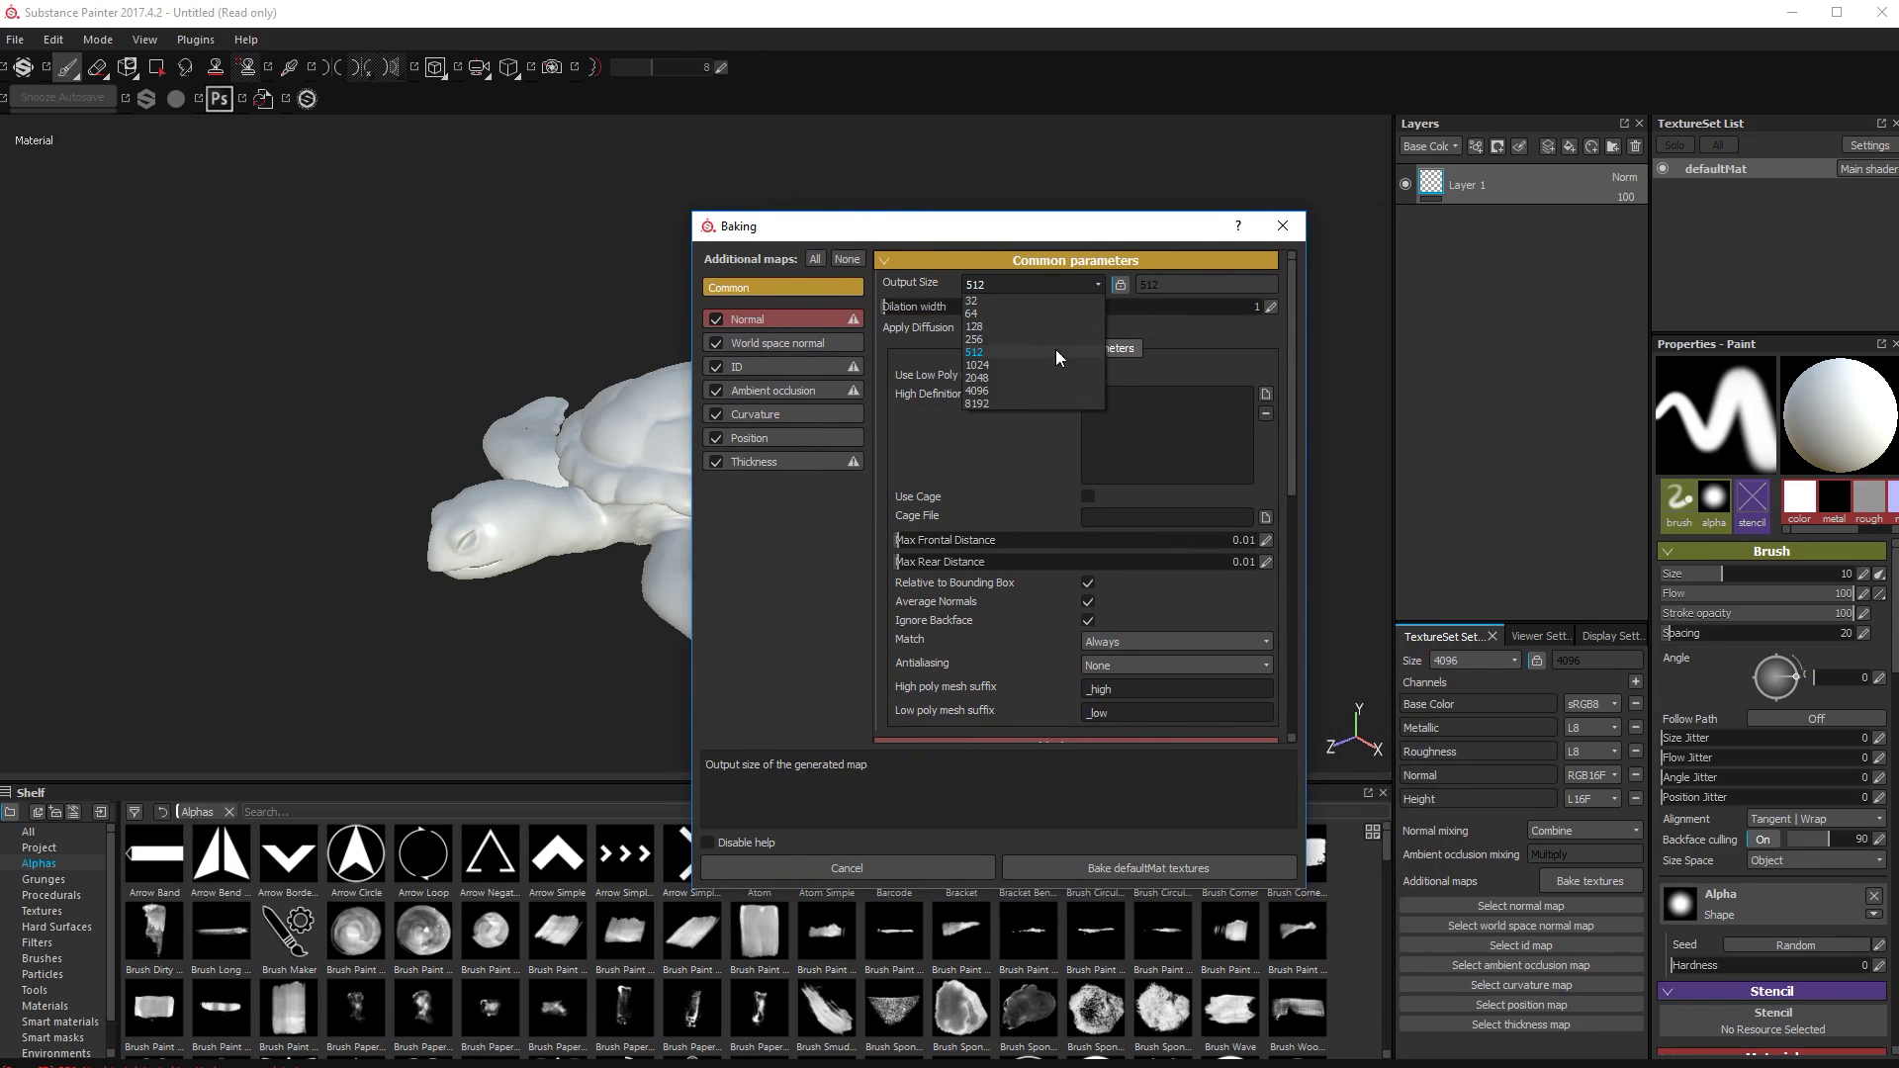
left_click(1016, 392)
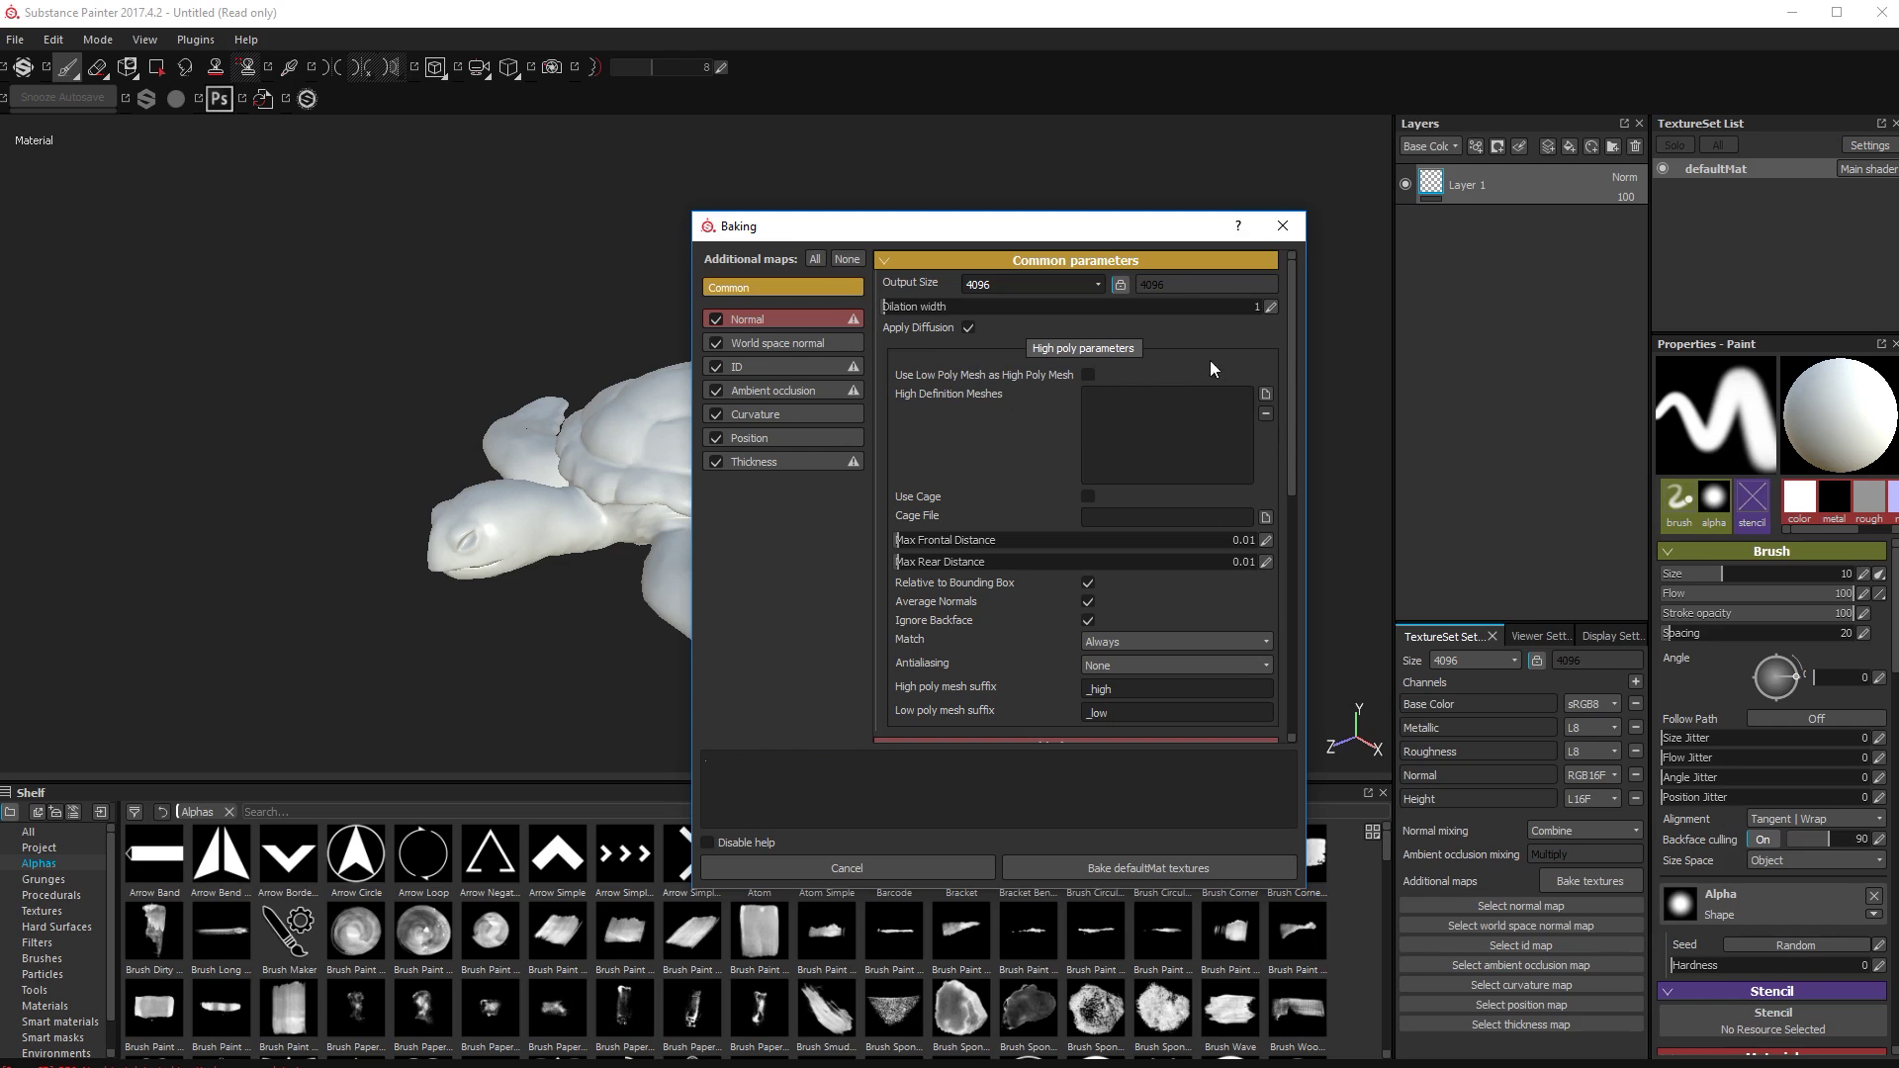
left_click(1264, 393)
left_click(1092, 396)
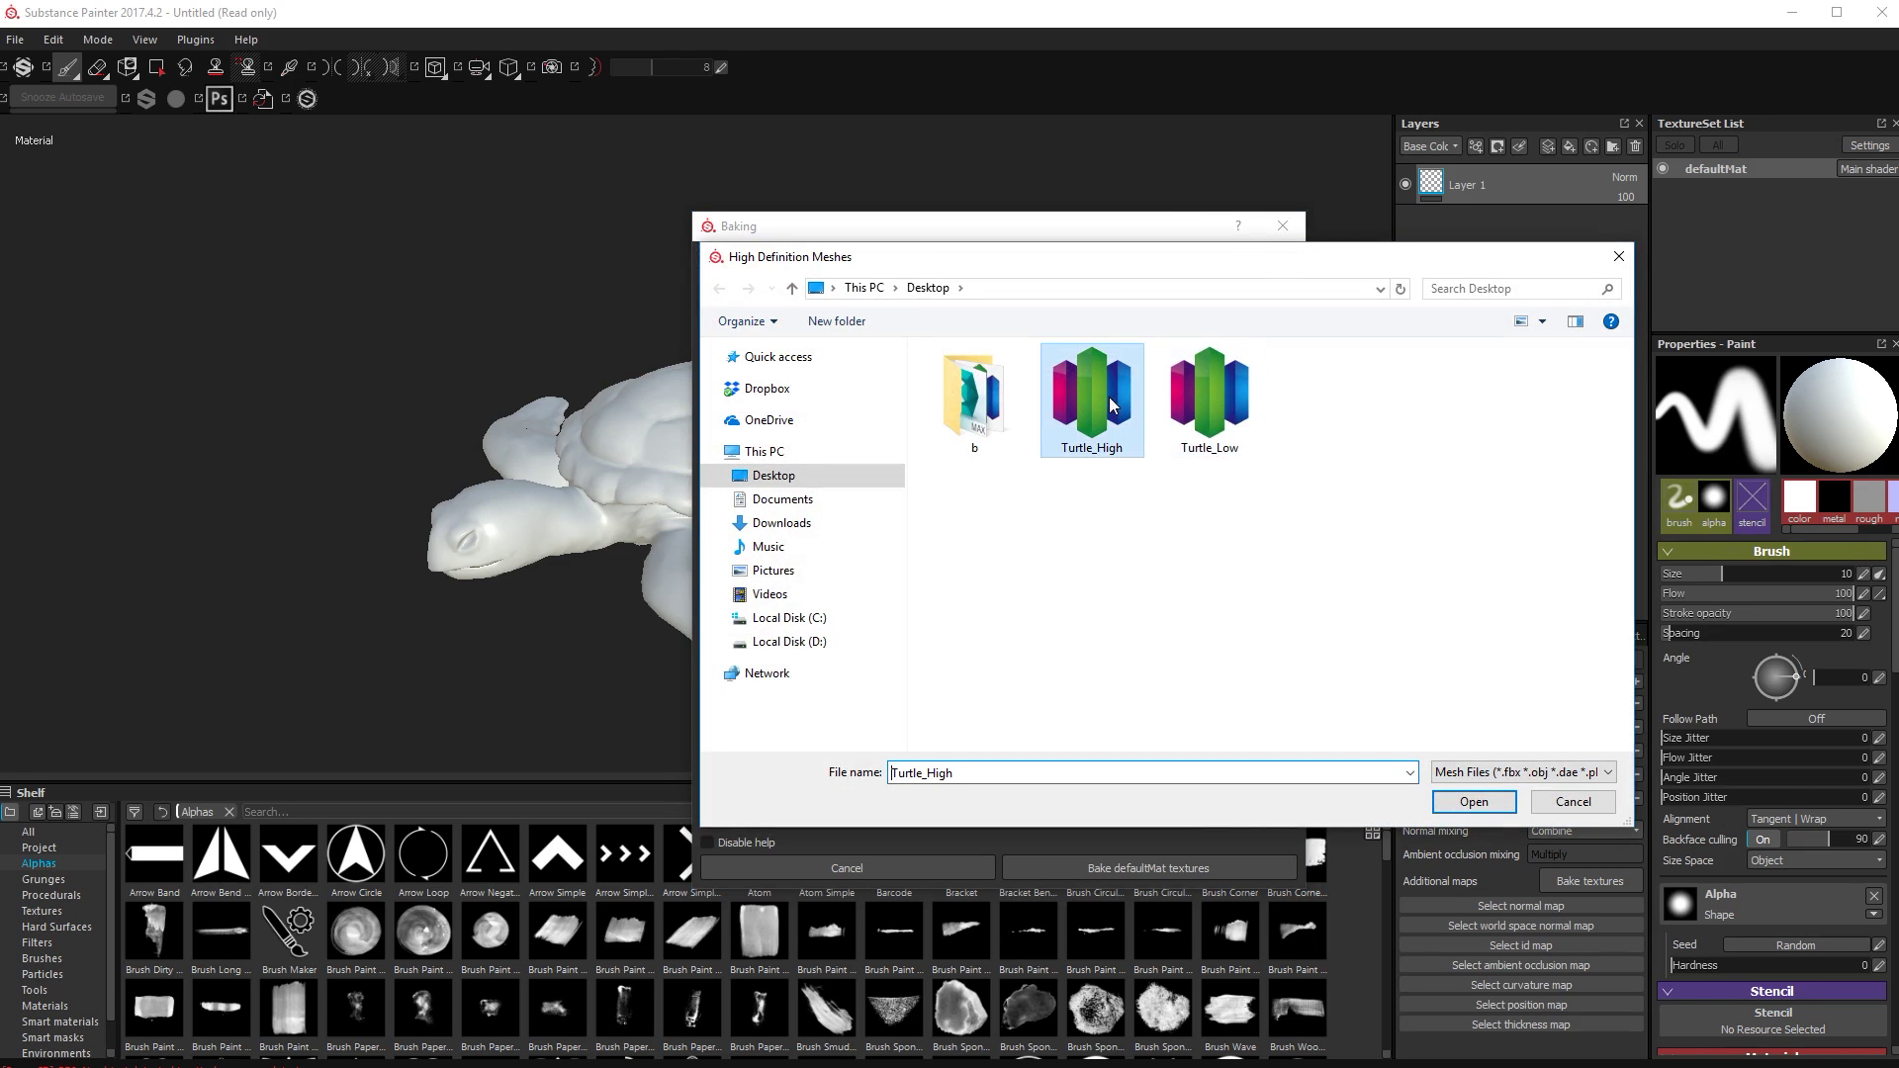
left_click(1474, 802)
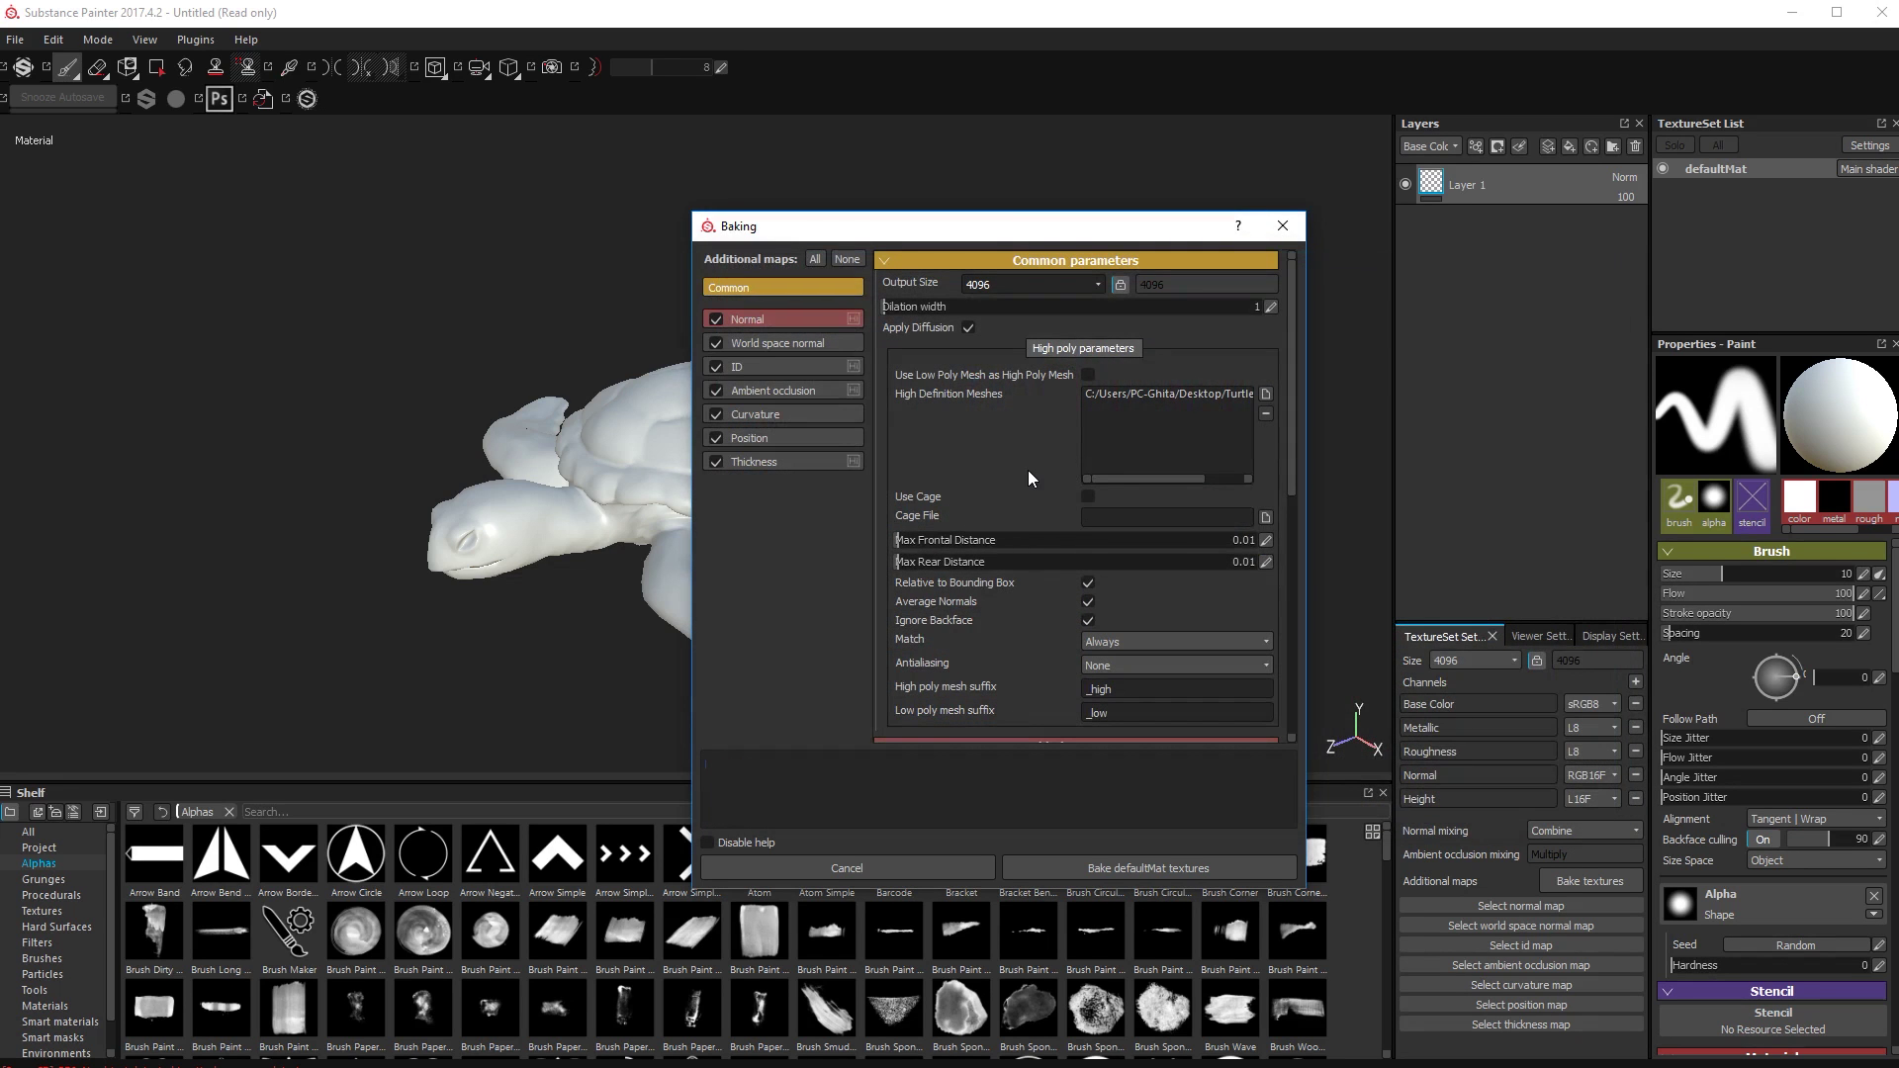
Bake the defaultMat textures from the high-poly mesh
scroll(1018, 491, "down", 2)
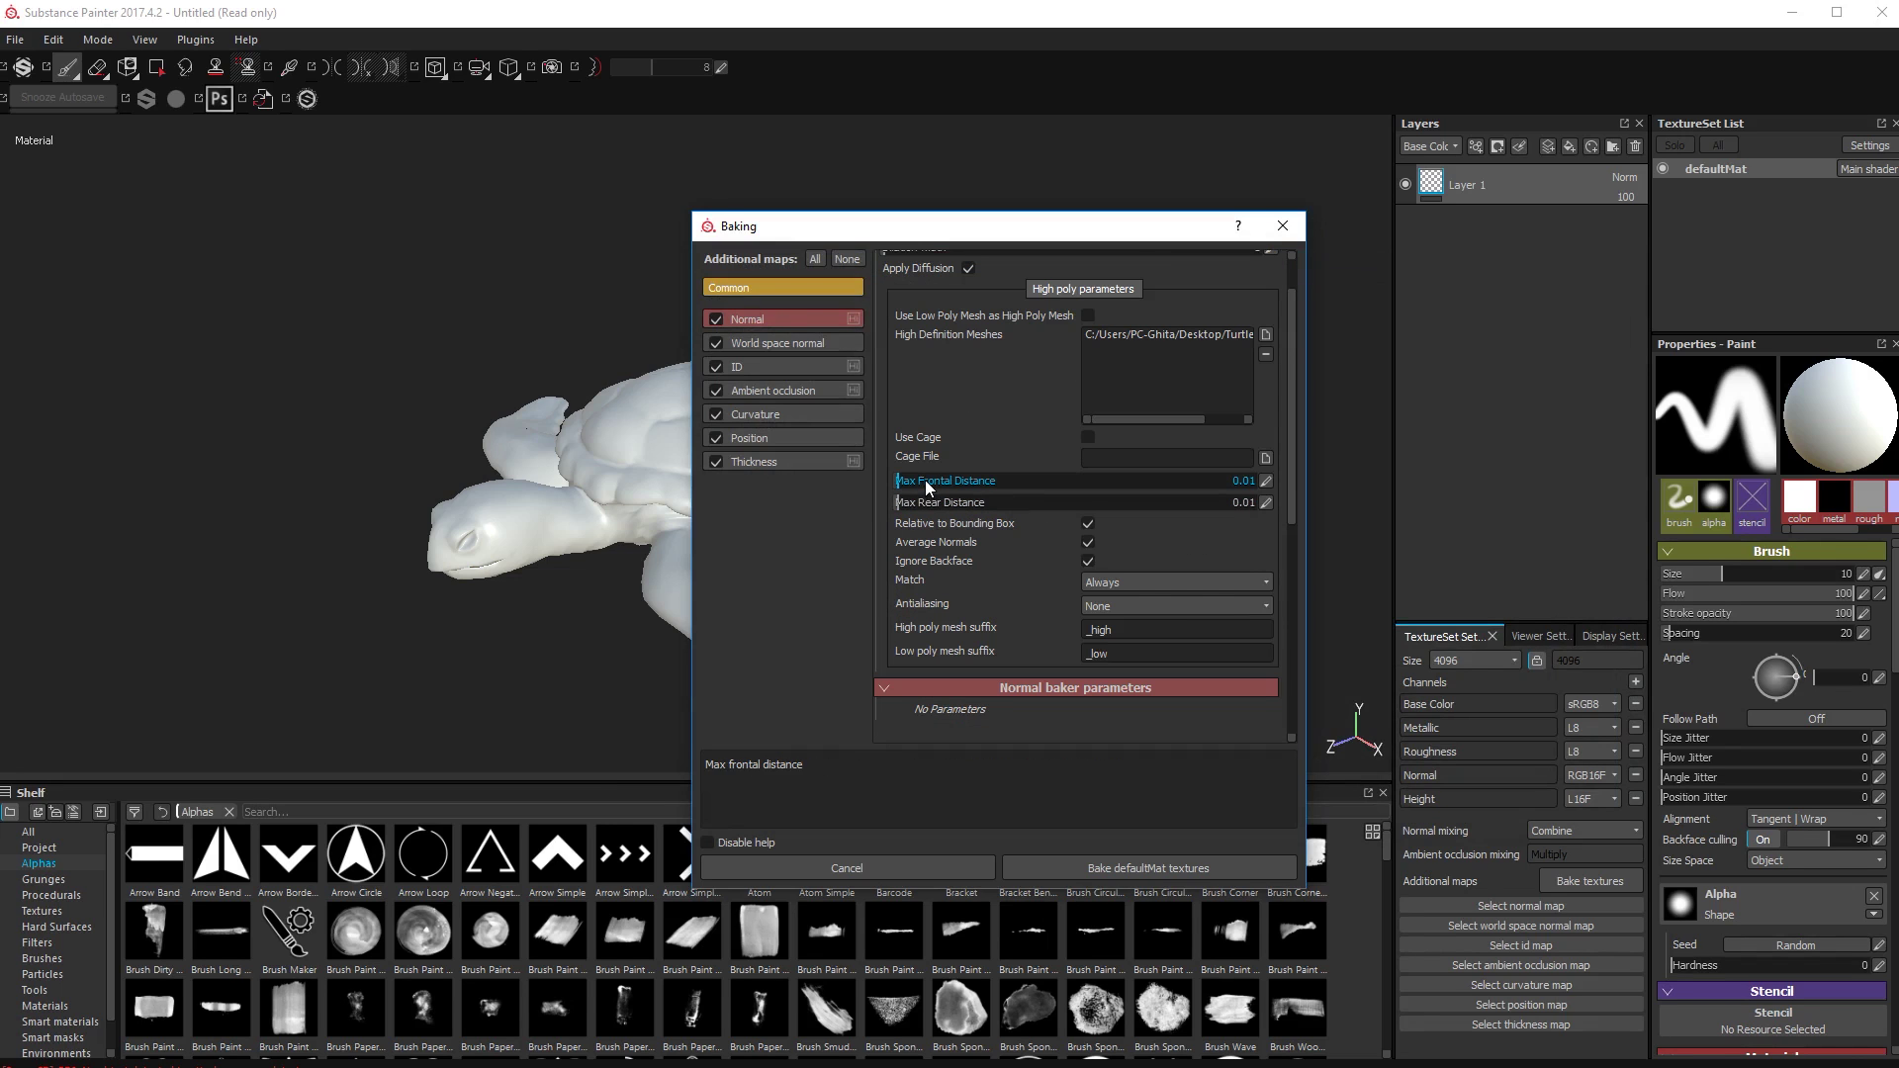
scroll(1030, 453, "down", 2)
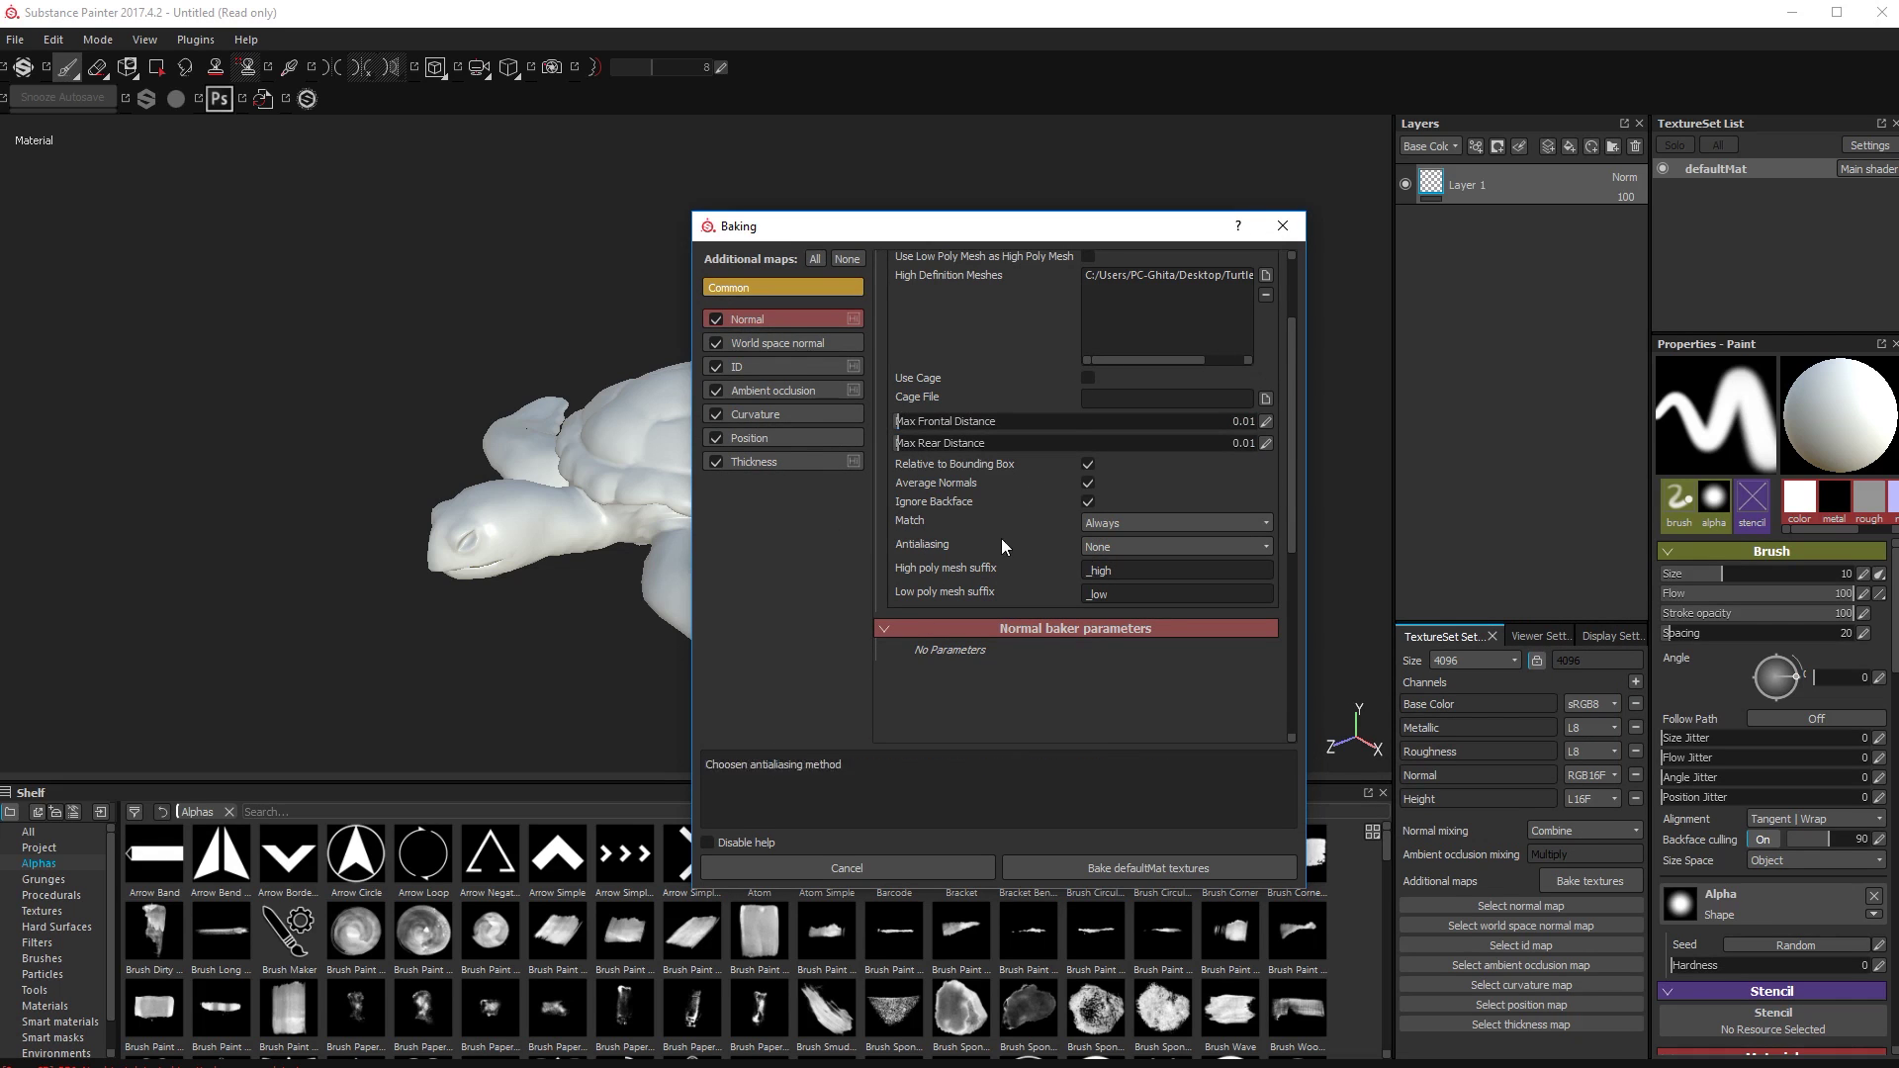
scroll(1001, 538, "up", 3)
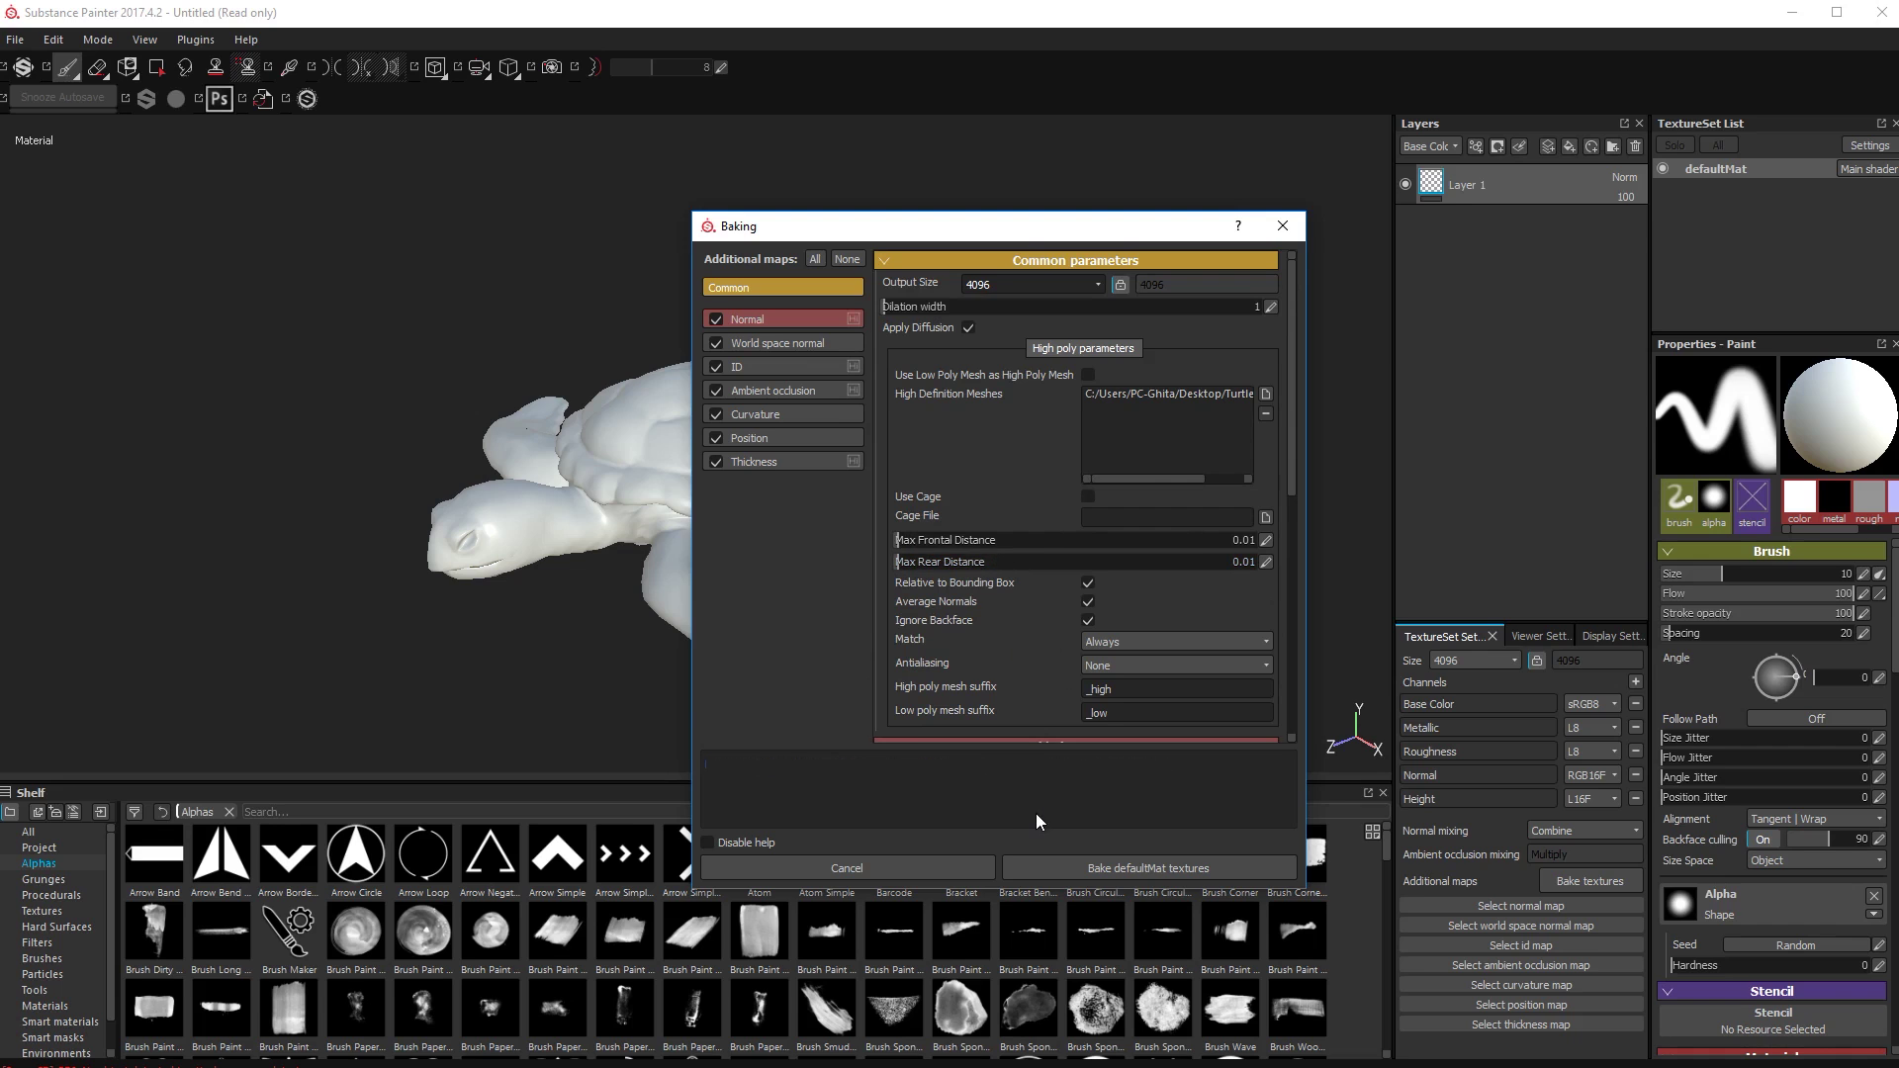
left_click(1118, 868)
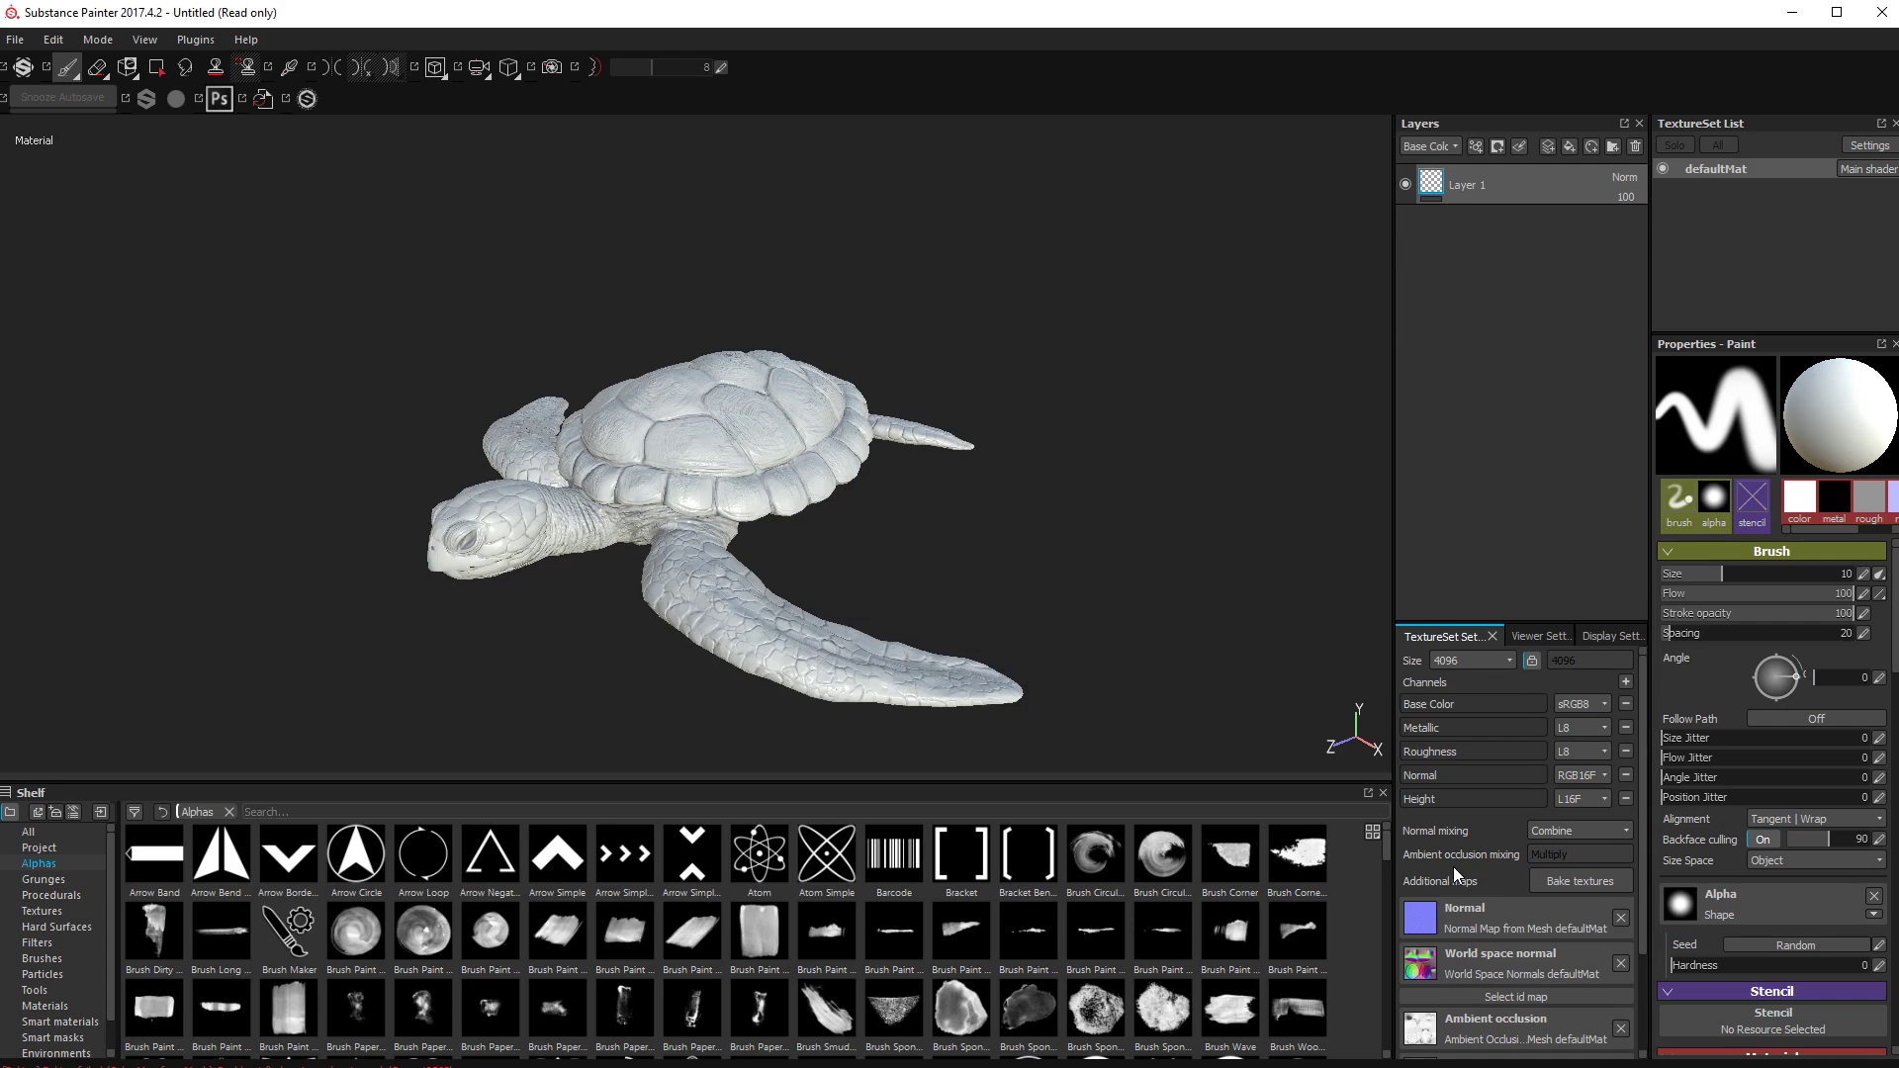
left_click_drag(1053, 597, 1143, 524, "alt")
right_click_drag(1153, 501, 1167, 730, "alt")
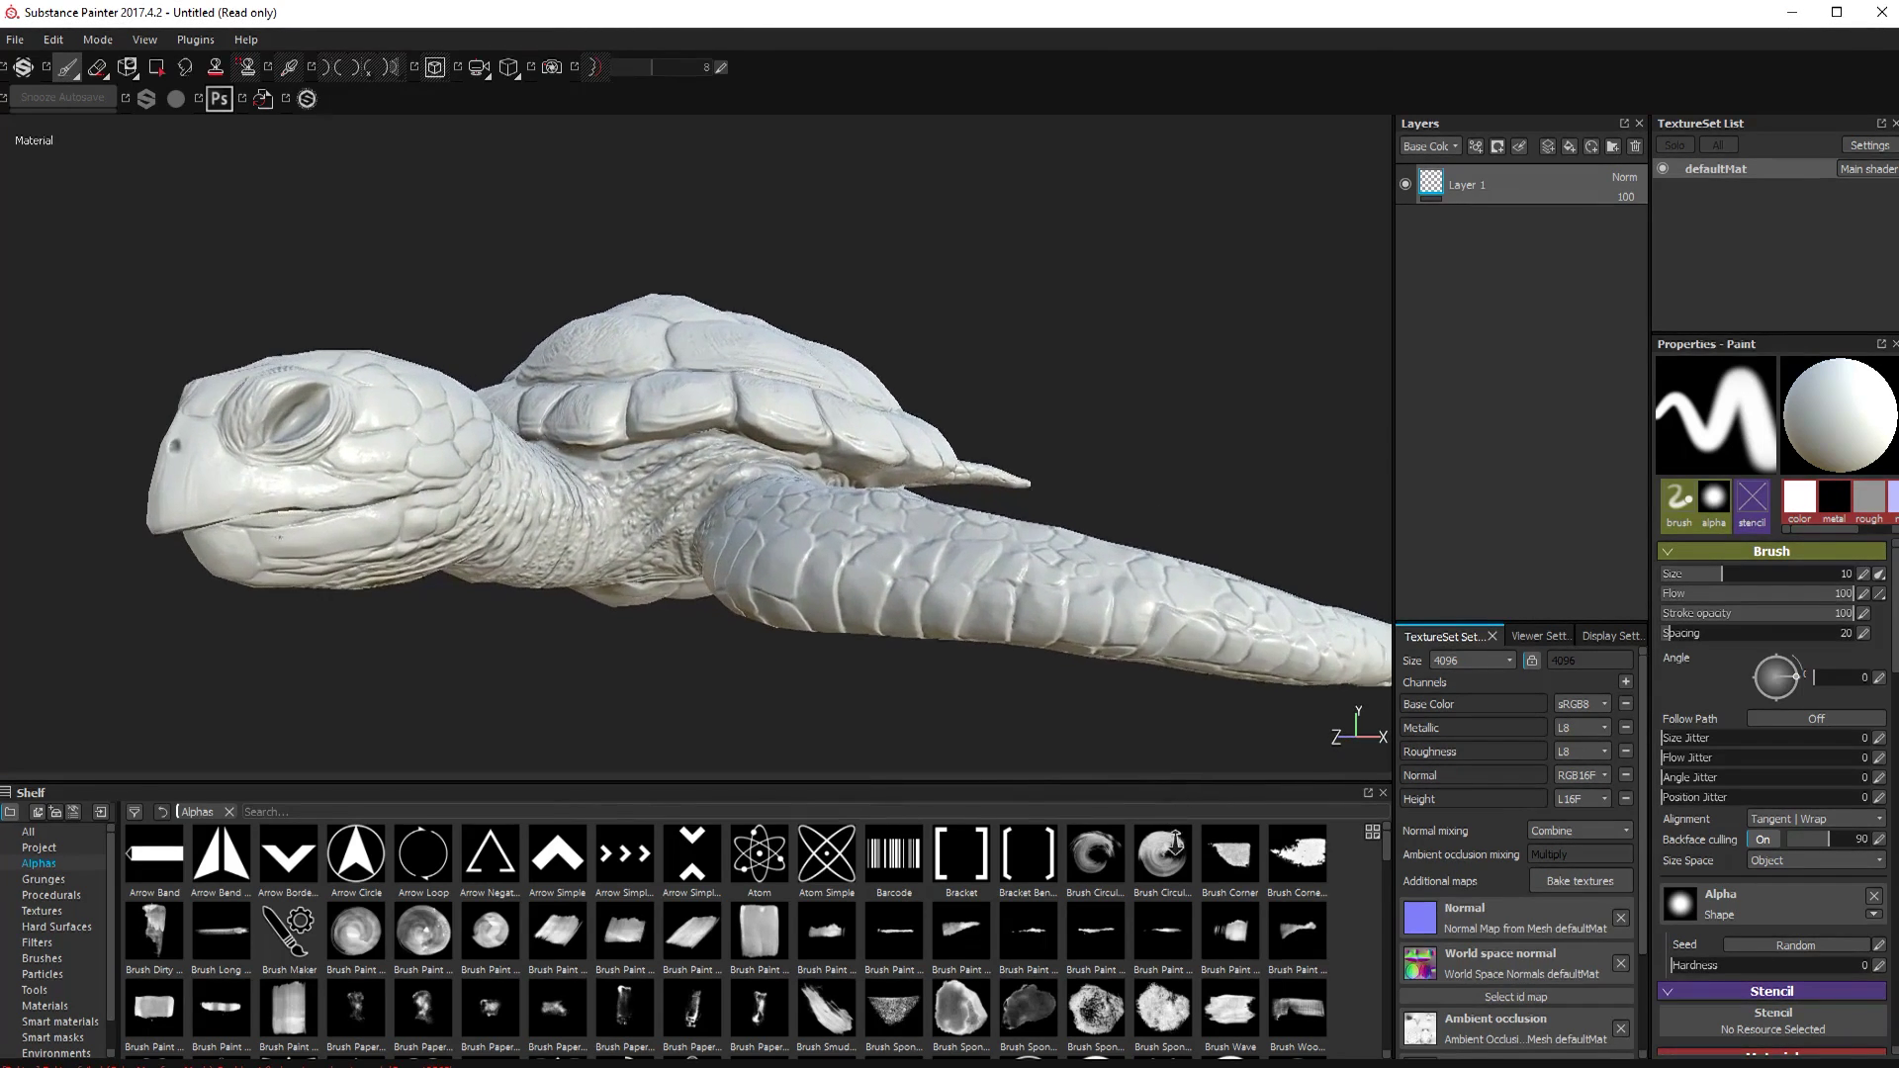
left_click_drag(1153, 721, 1048, 299, "alt")
left_click_drag(1208, 296, 856, 283, "alt")
right_click_drag(857, 284, 487, 276, "alt")
mouse_move(488, 276)
left_mouse_down("alt")
mouse_move(798, 452)
mouse_move(772, 678)
mouse_move(950, 268)
mouse_move(458, 339)
mouse_move(366, 267)
left_mouse_up("alt")
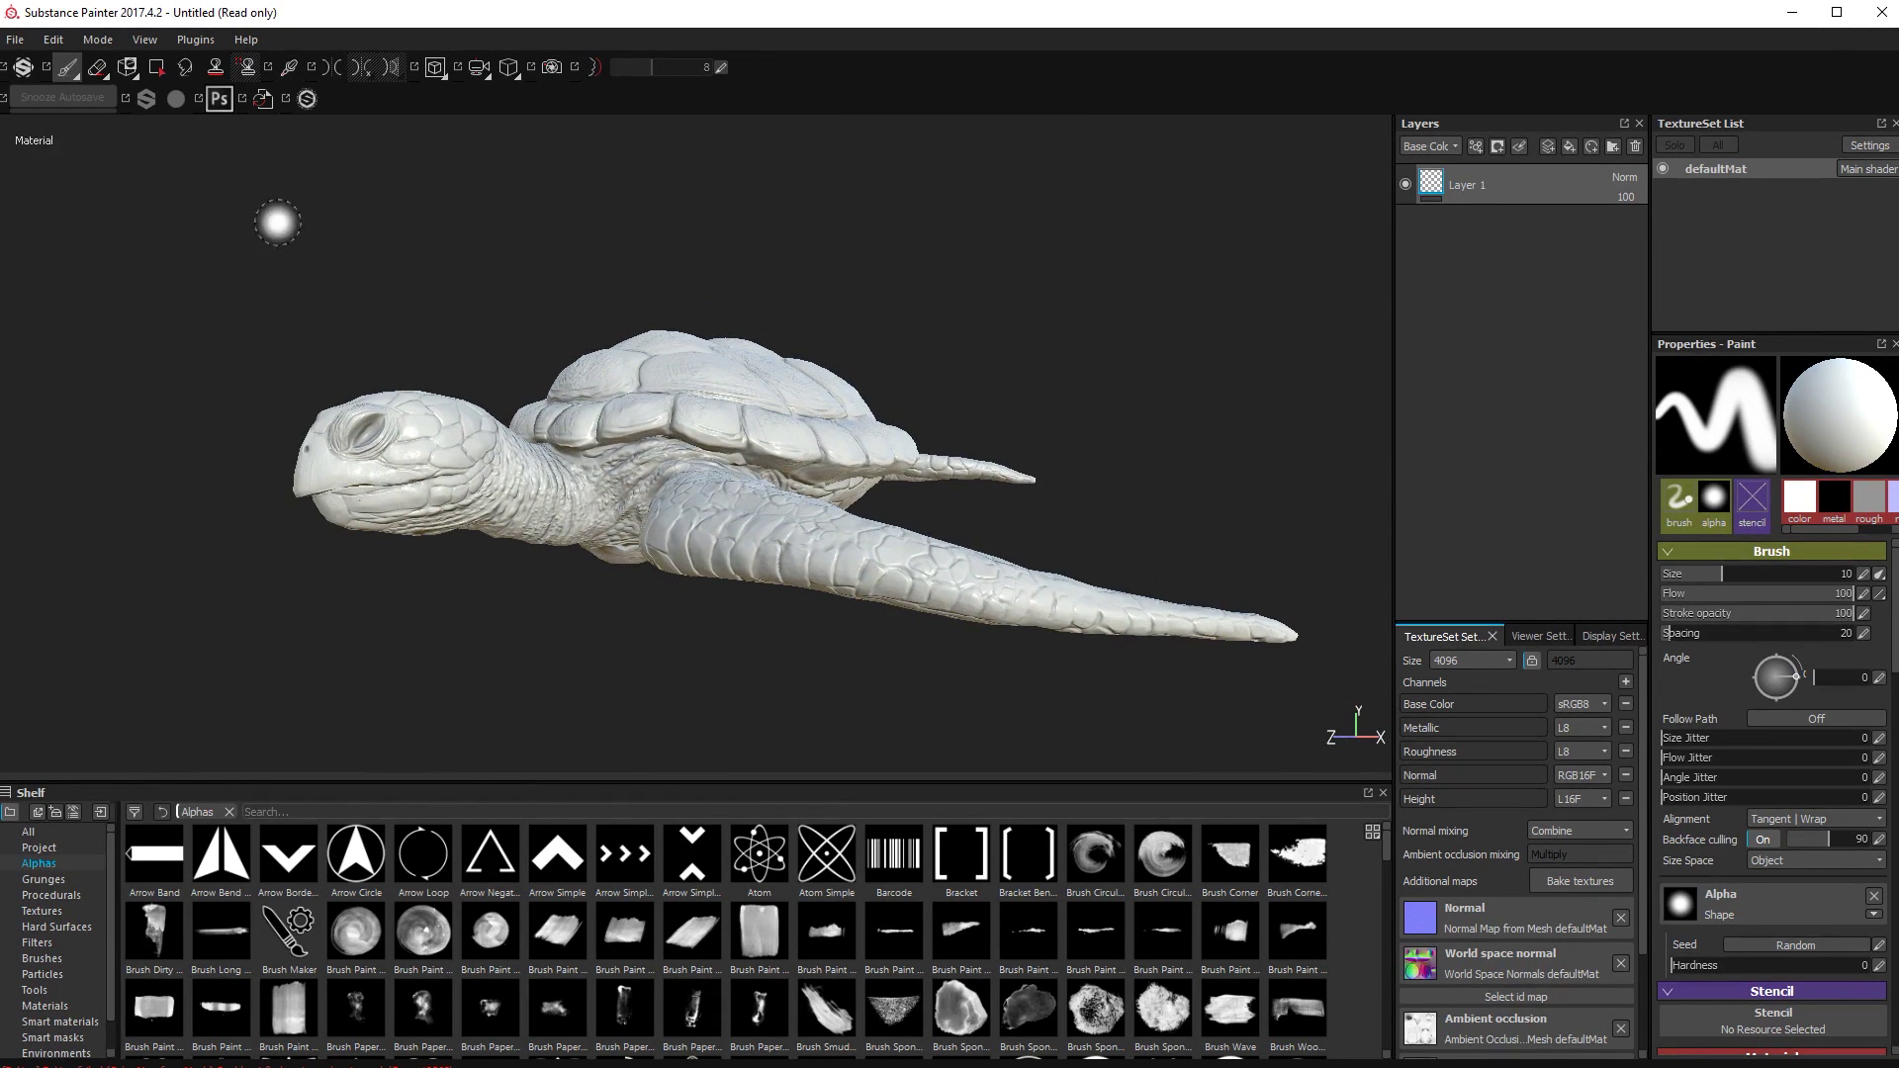
From Export Textures, create a new MAPS folder on the Desktop for the export path
left_click(15, 40)
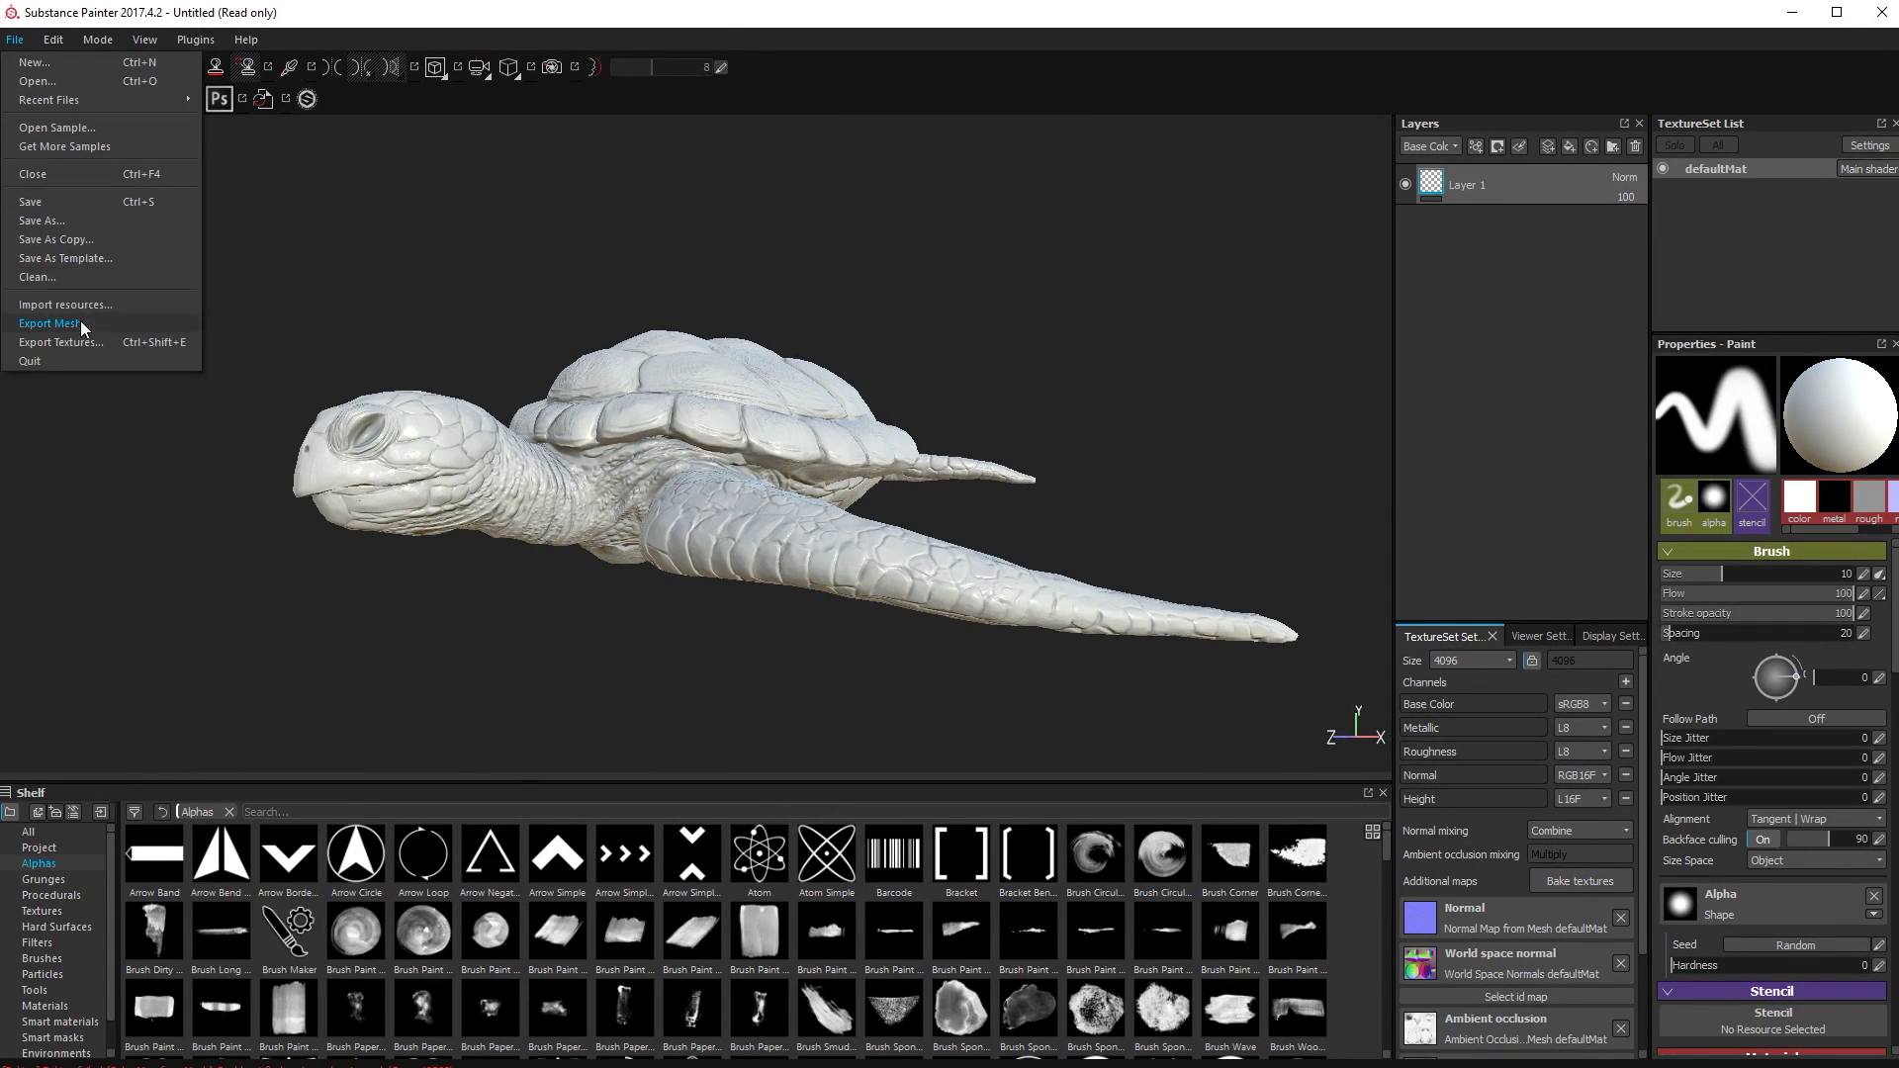
left_click(67, 342)
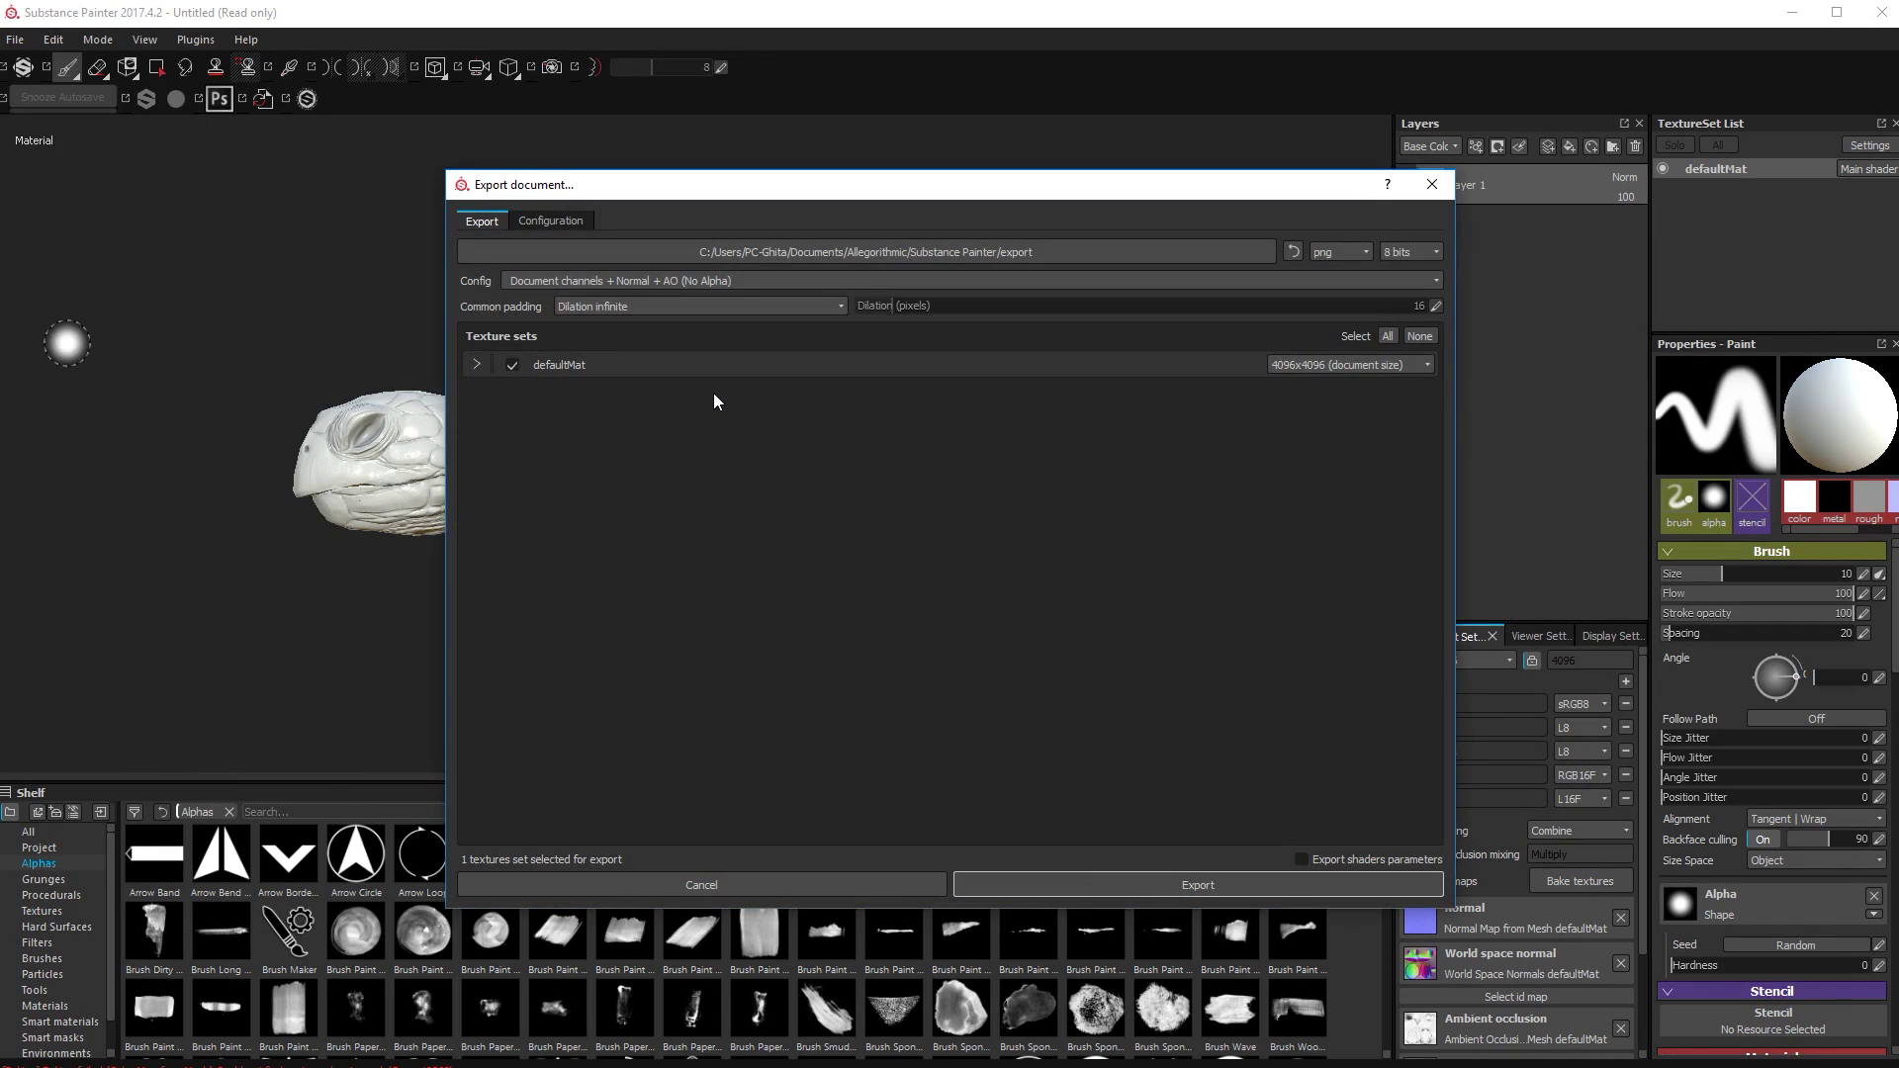
left_click(752, 251)
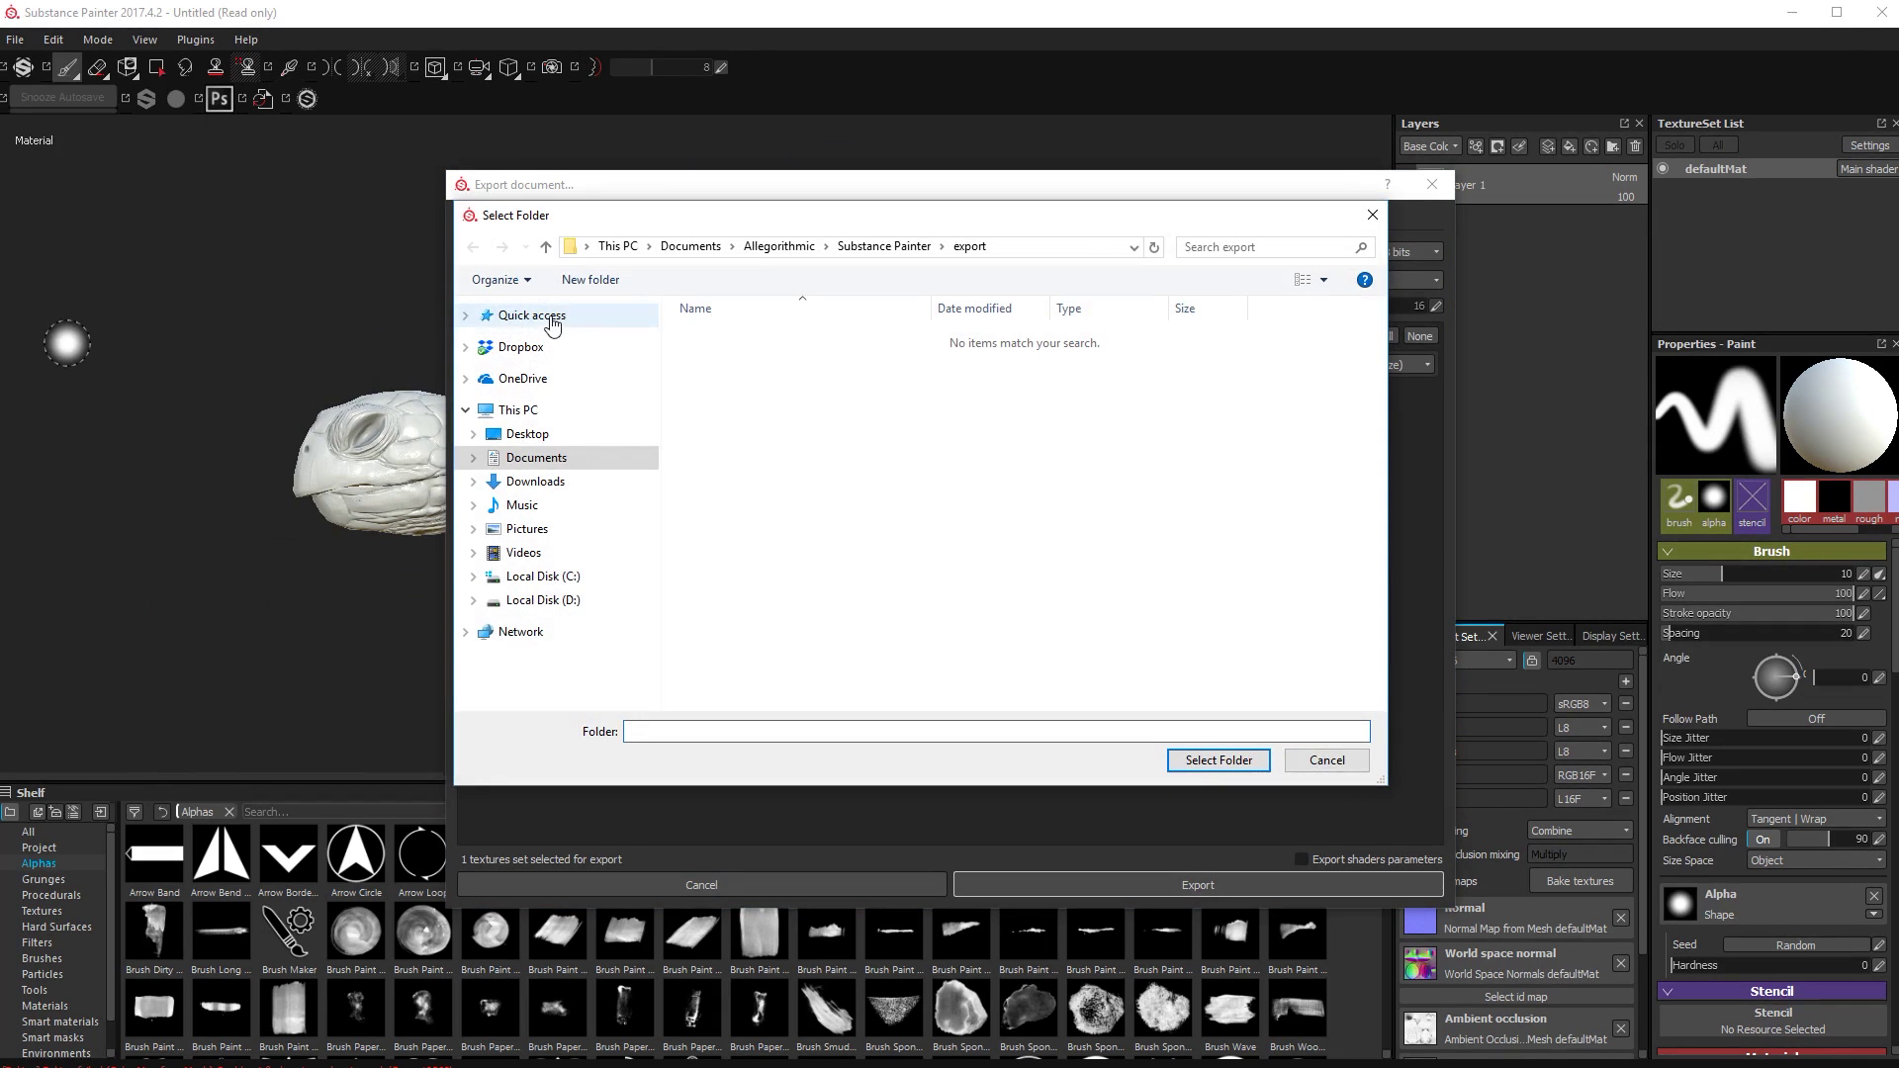
left_click(527, 434)
right_click(903, 497)
mouse_move(965, 703)
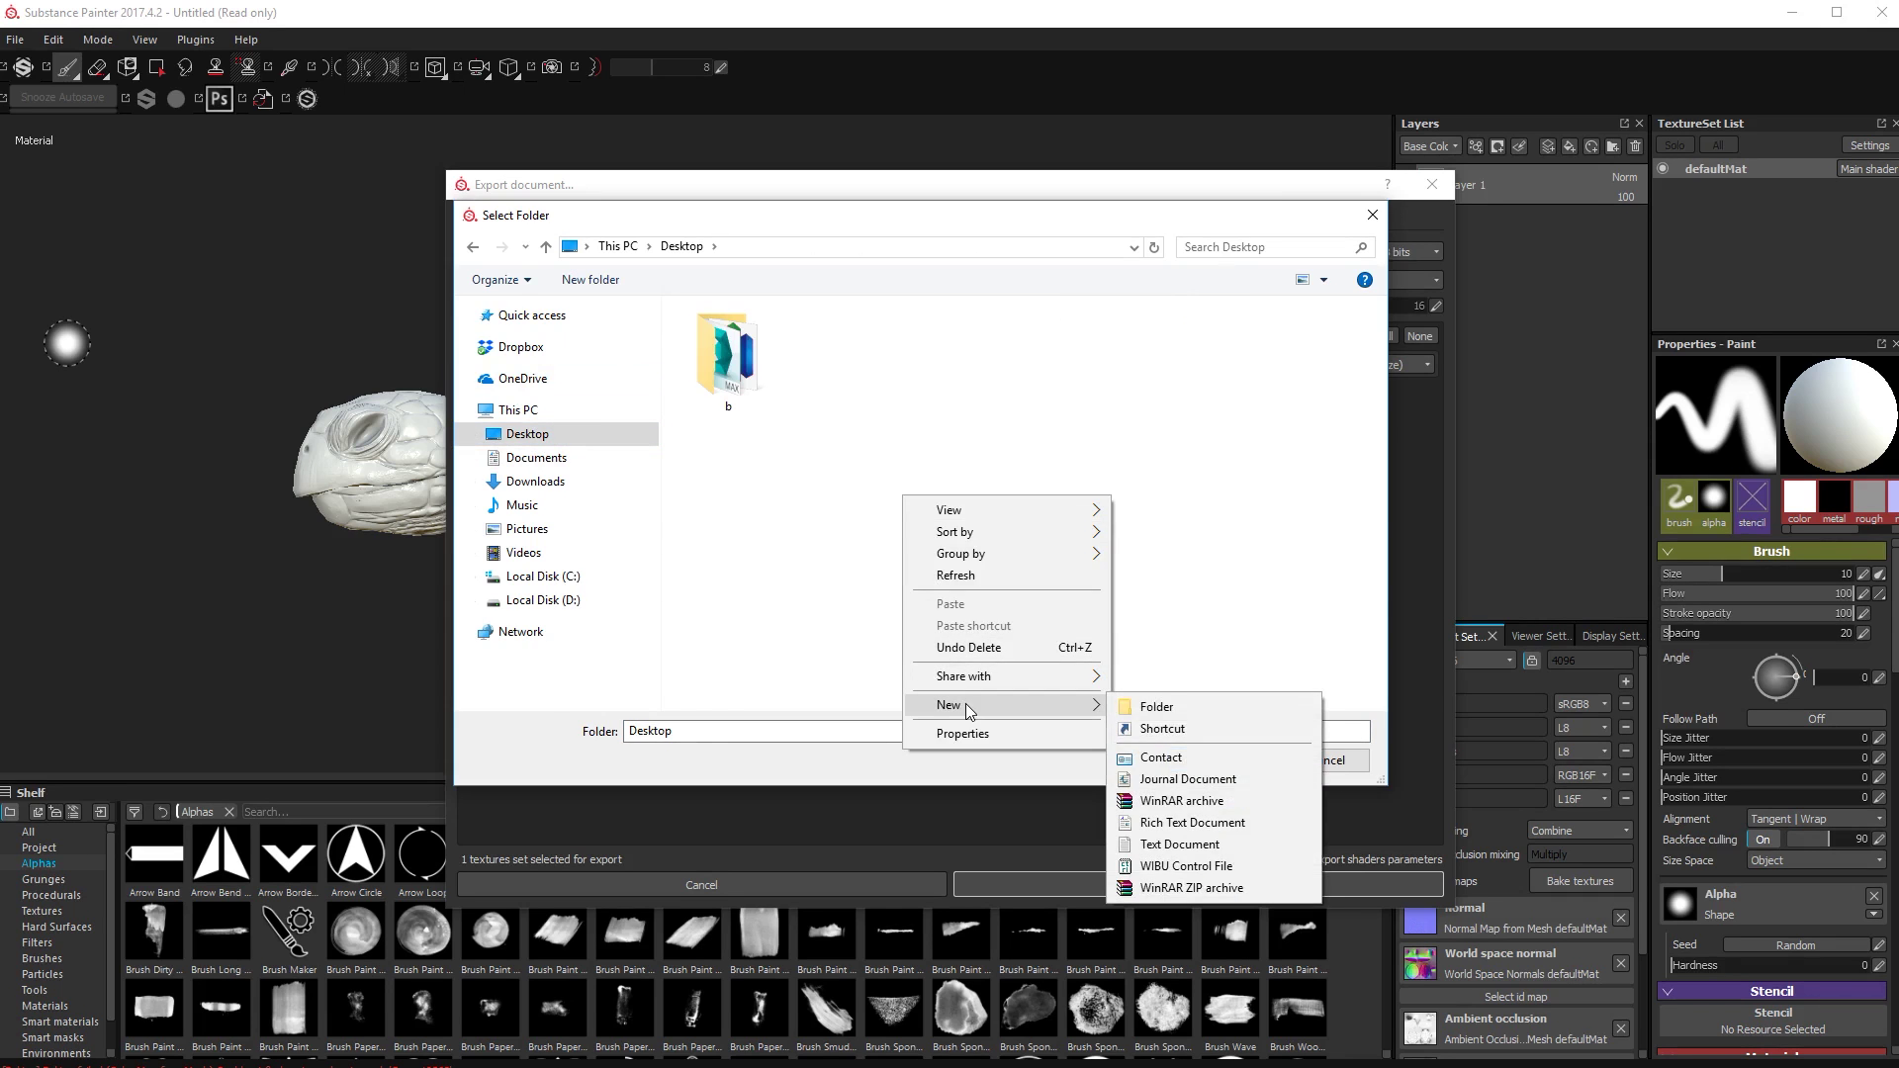
left_click(1150, 708)
type("MAPS")
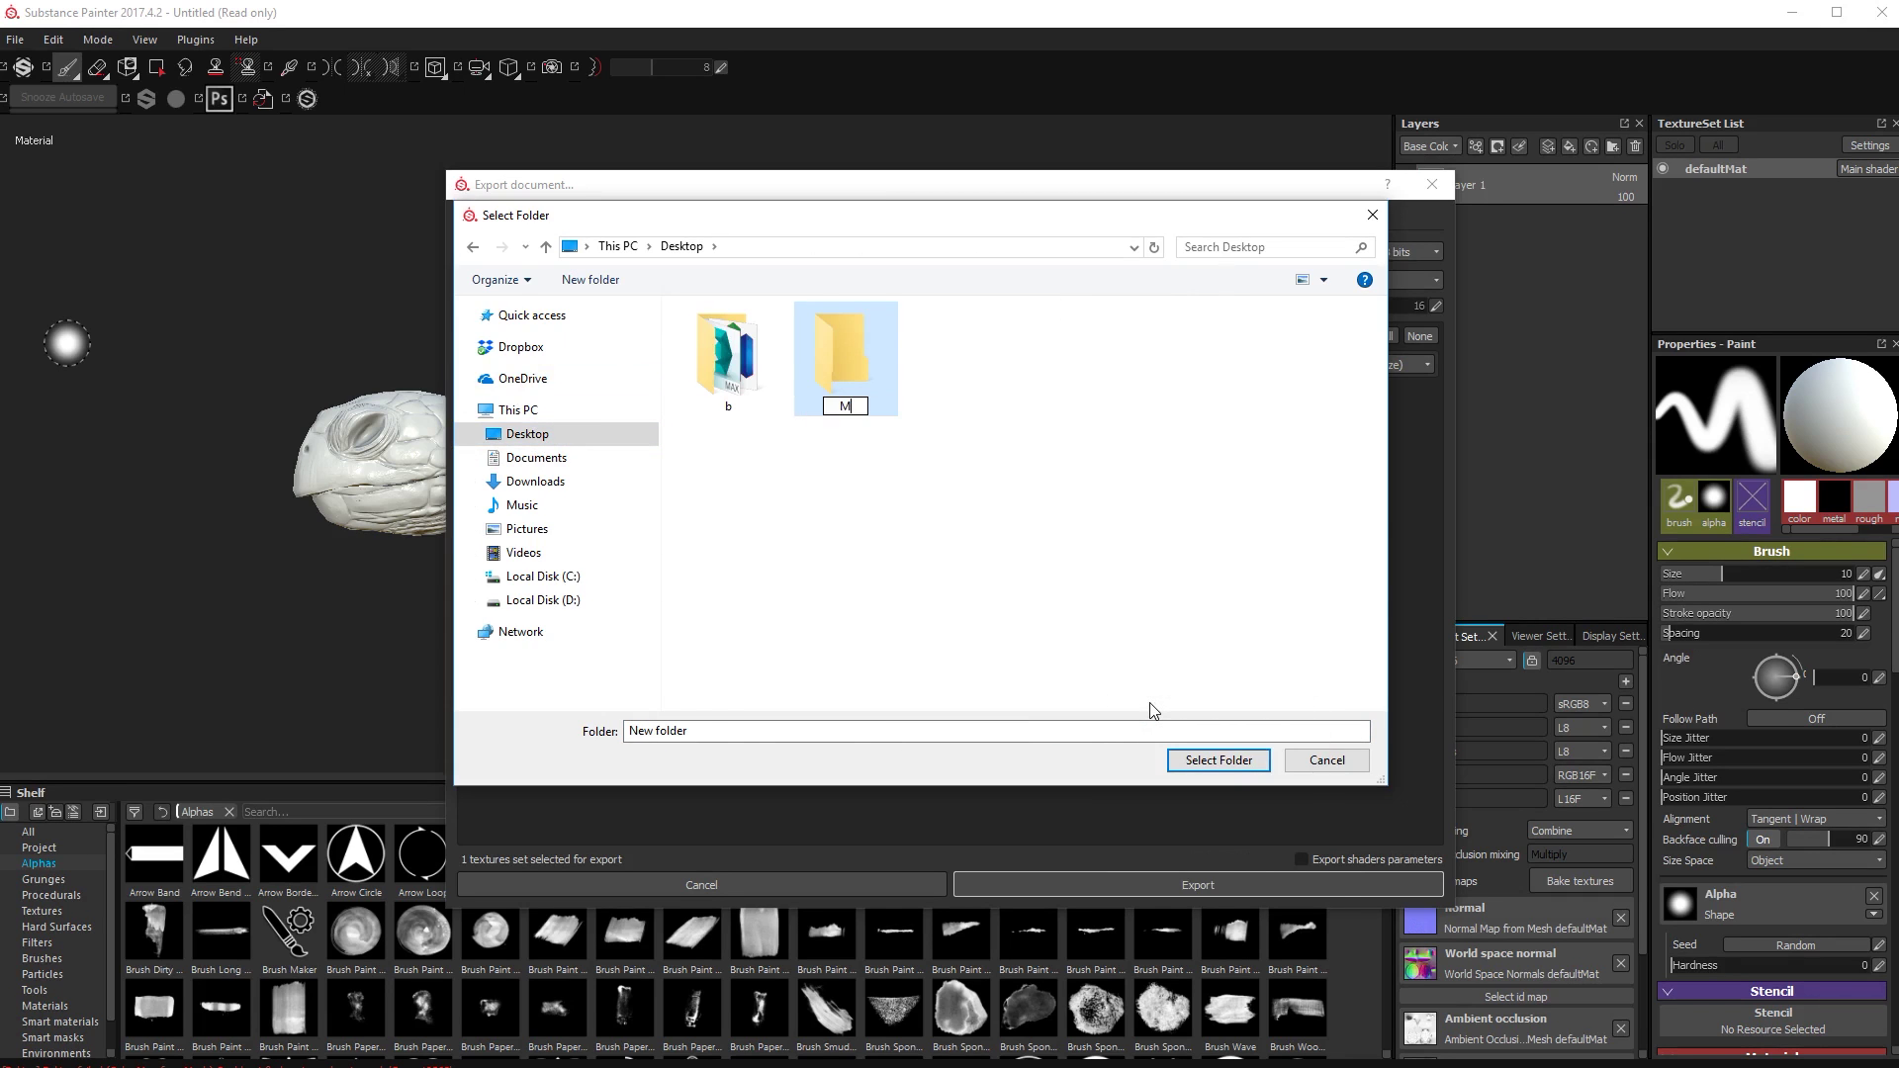
key("Return")
key("Return")
Create a SUBSTANCE MAPS folder inside MAPS and select it as the export folder
right_click(781, 379)
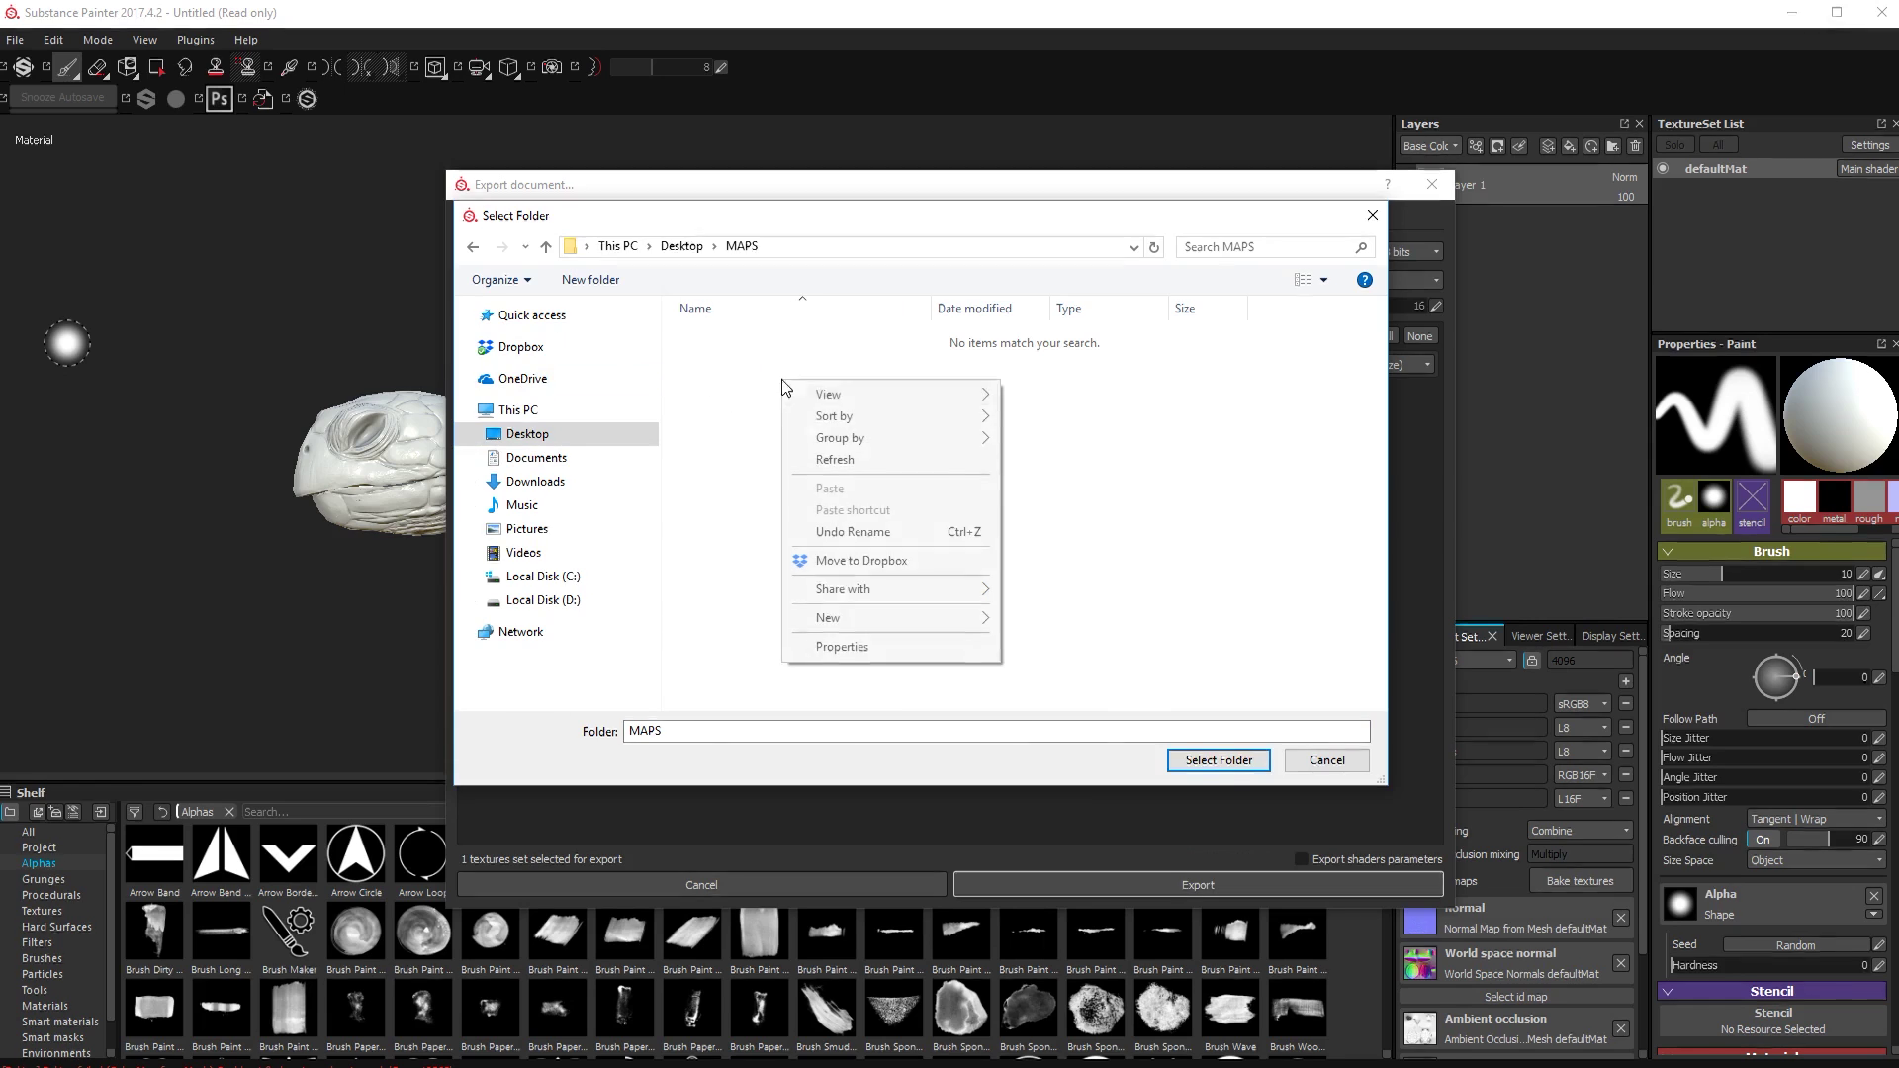
mouse_move(860, 619)
left_click(1098, 613)
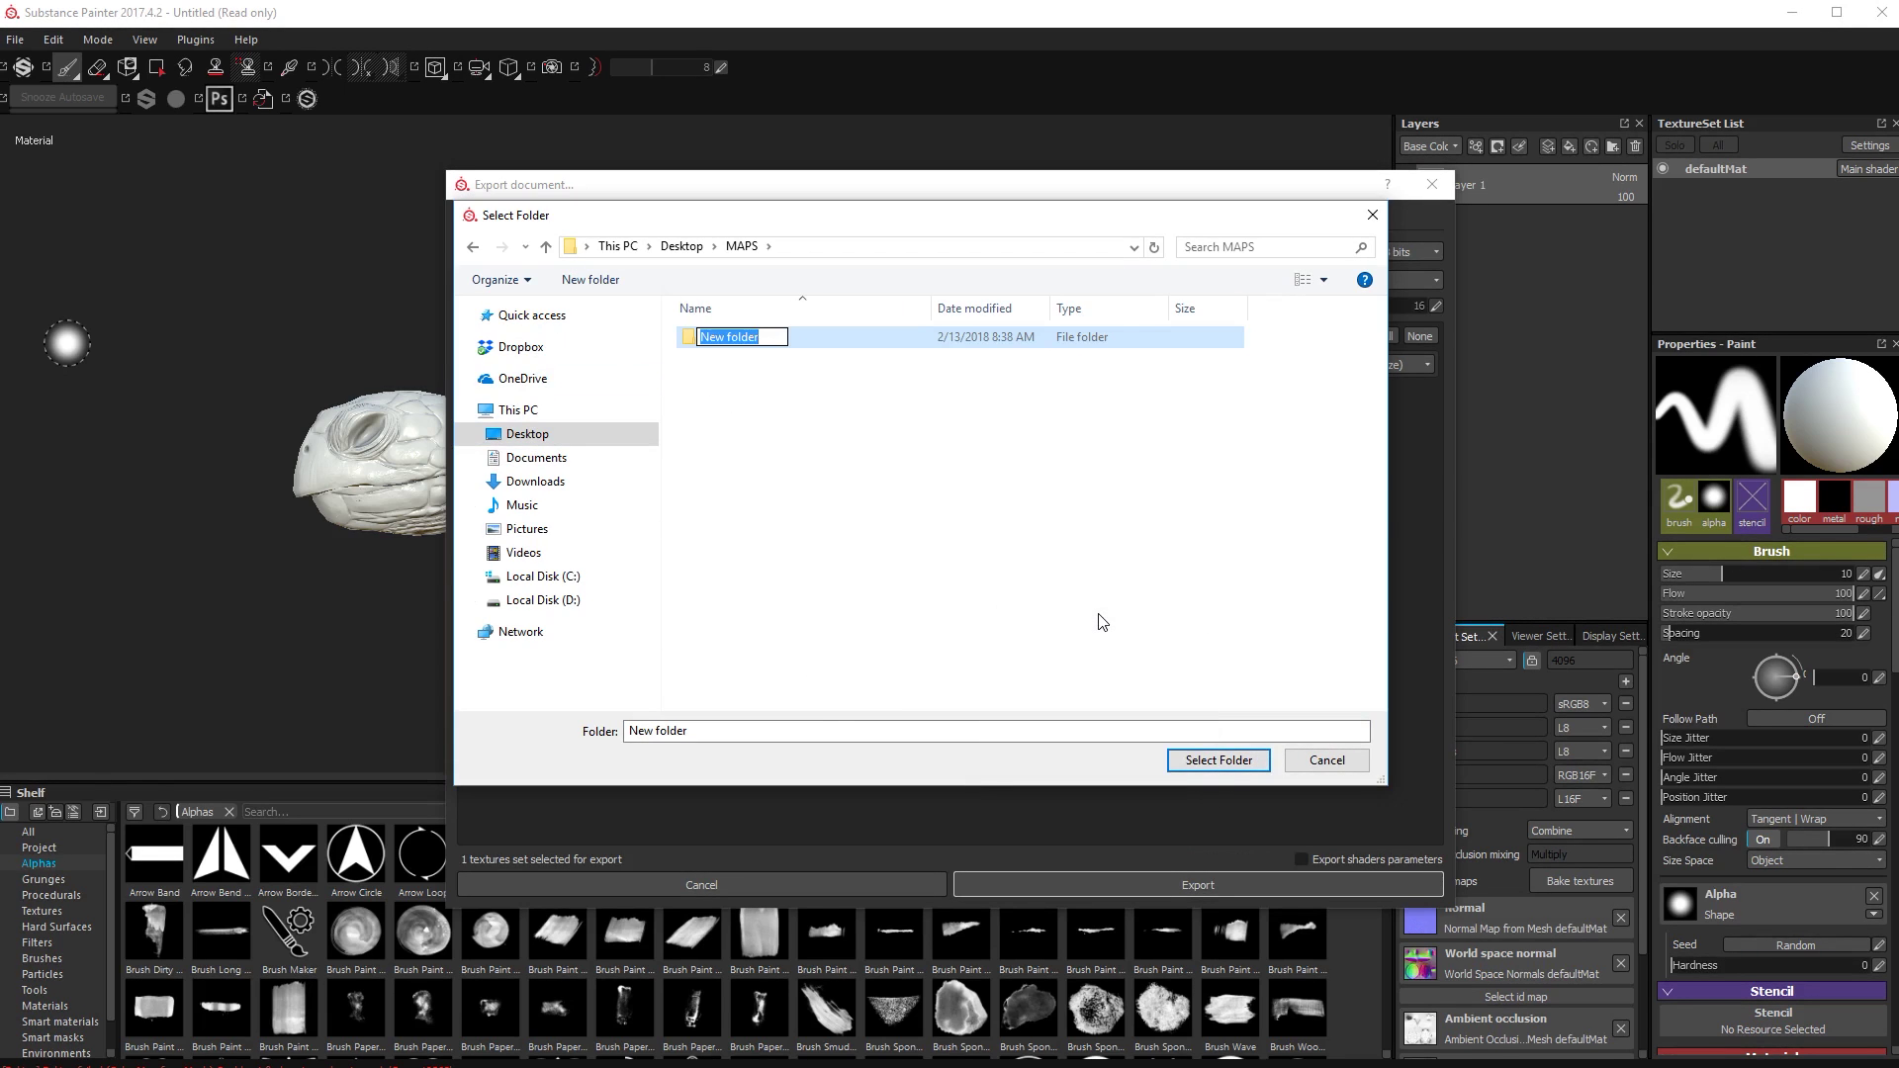
type("SUBSTANCE MAPS")
key("Return")
key("Return")
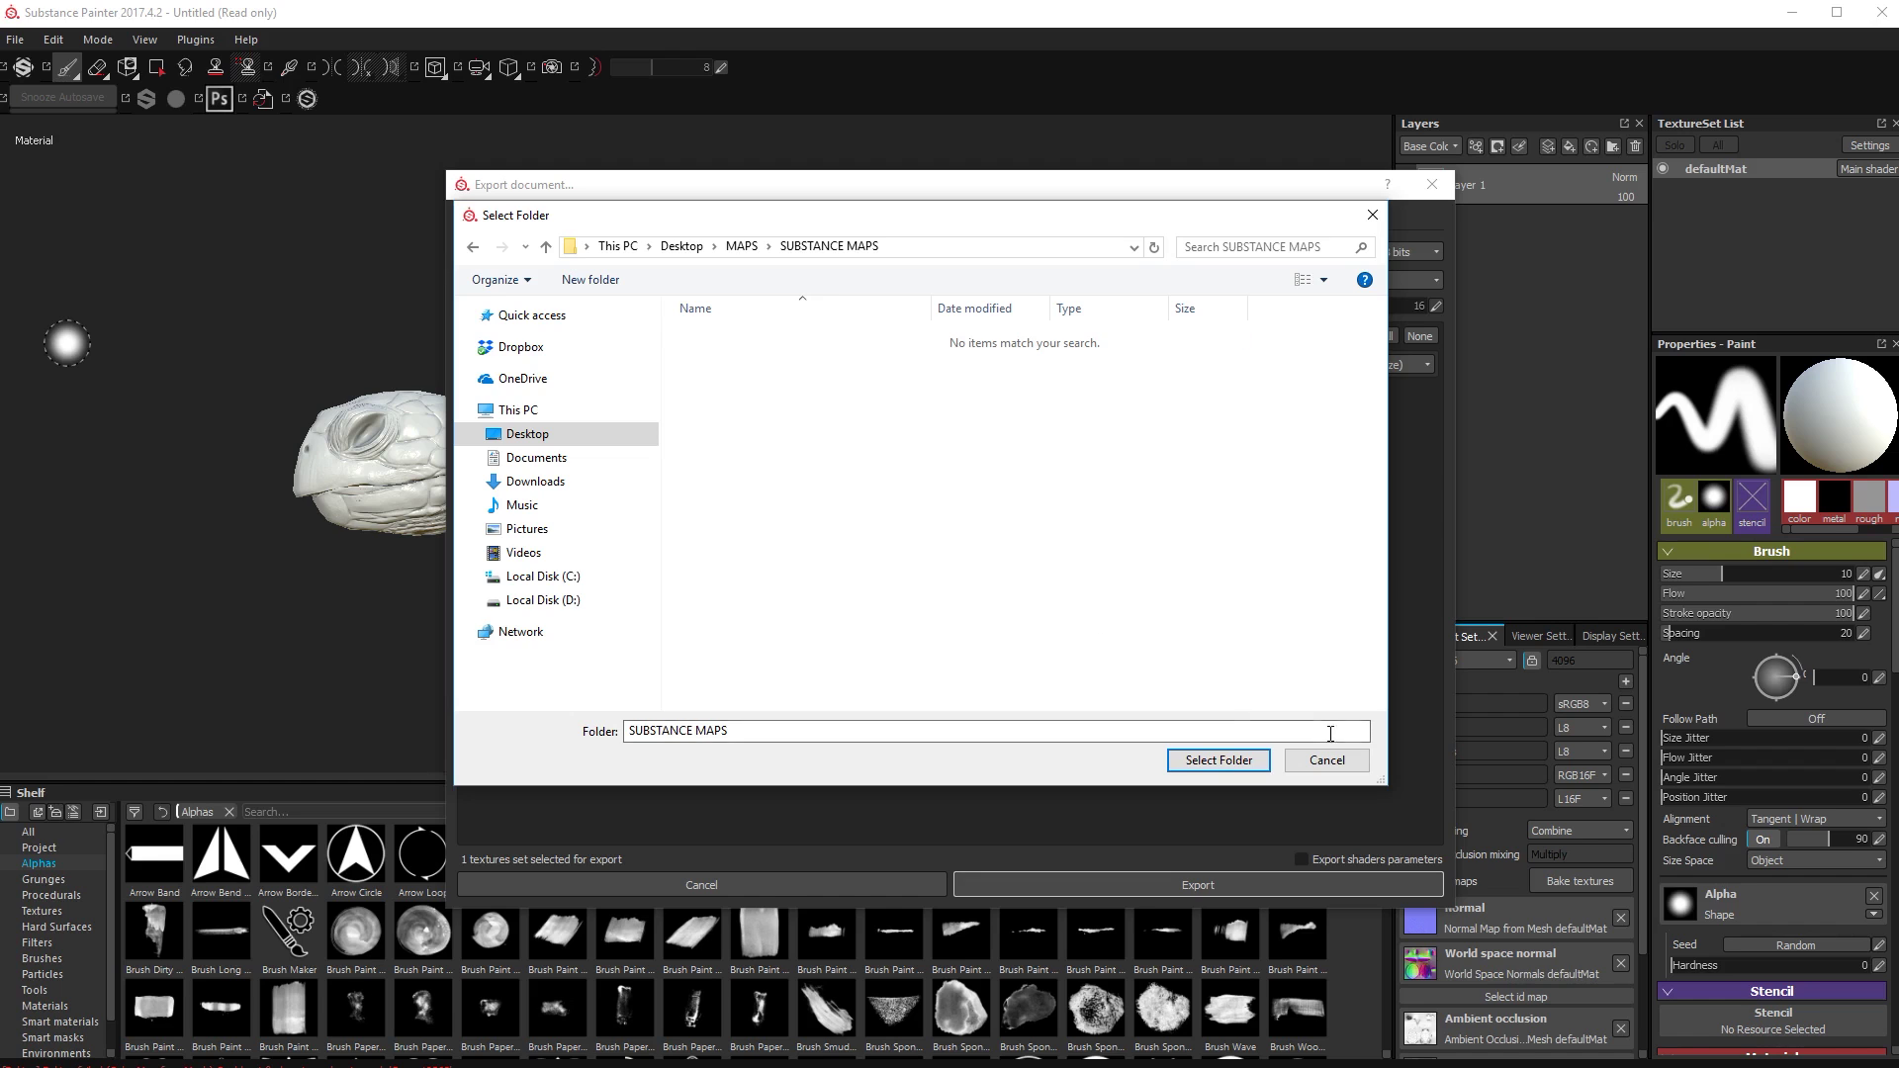
left_click(1219, 760)
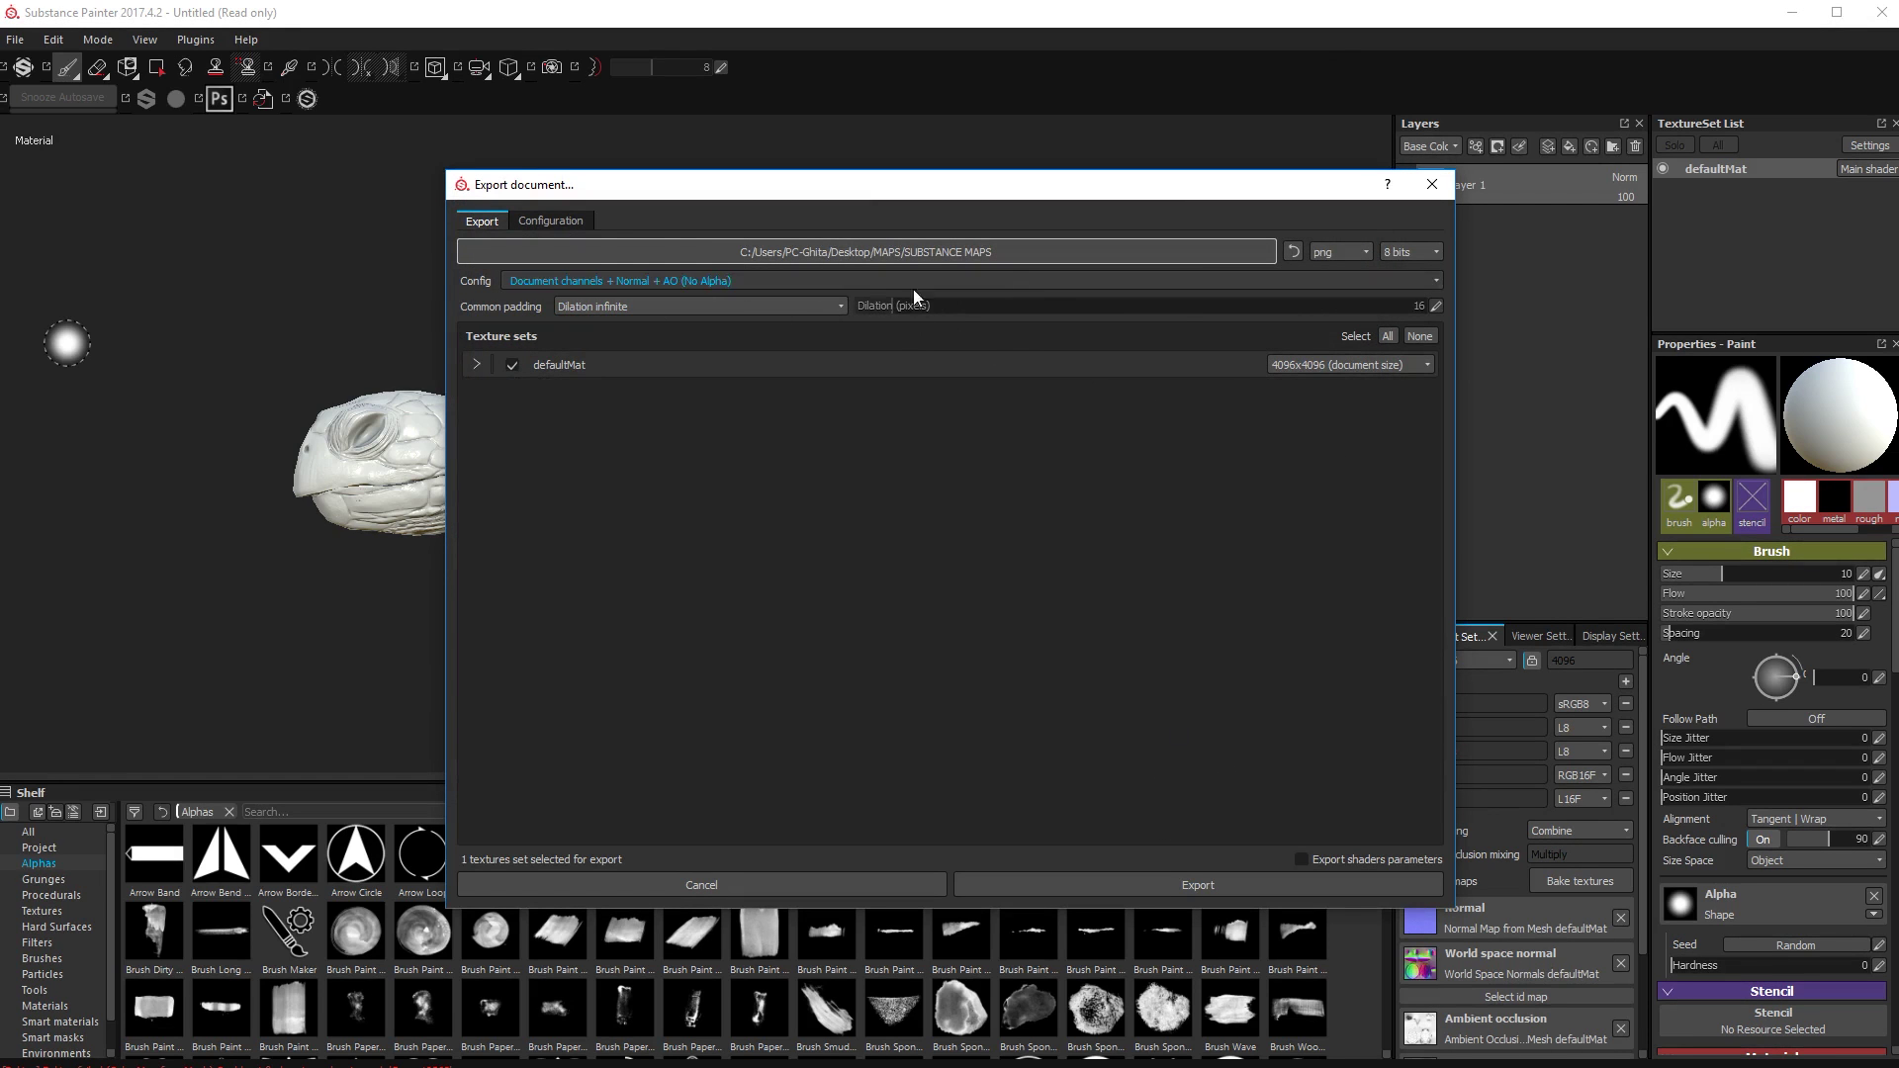
Keep png format, export the defaultMat textures, and acknowledge the export finished message
left_click(1345, 255)
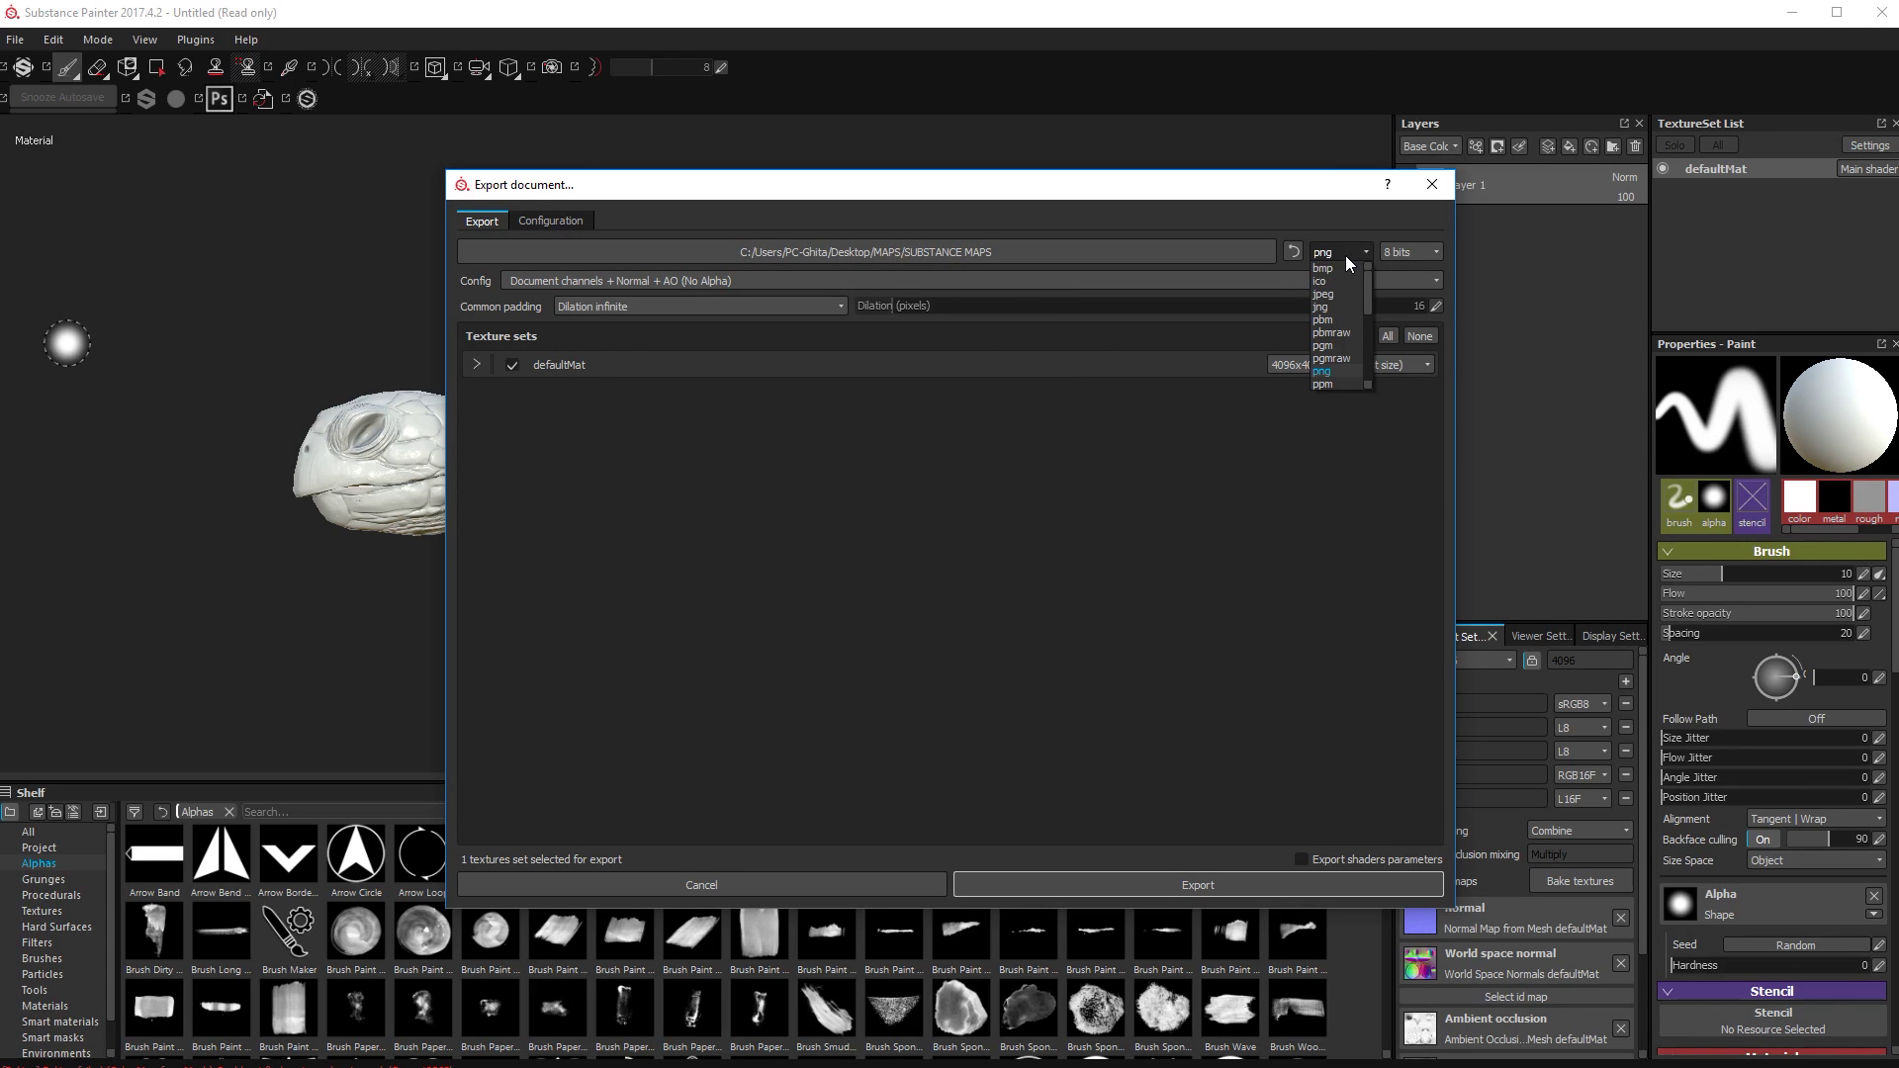
left_click(1345, 255)
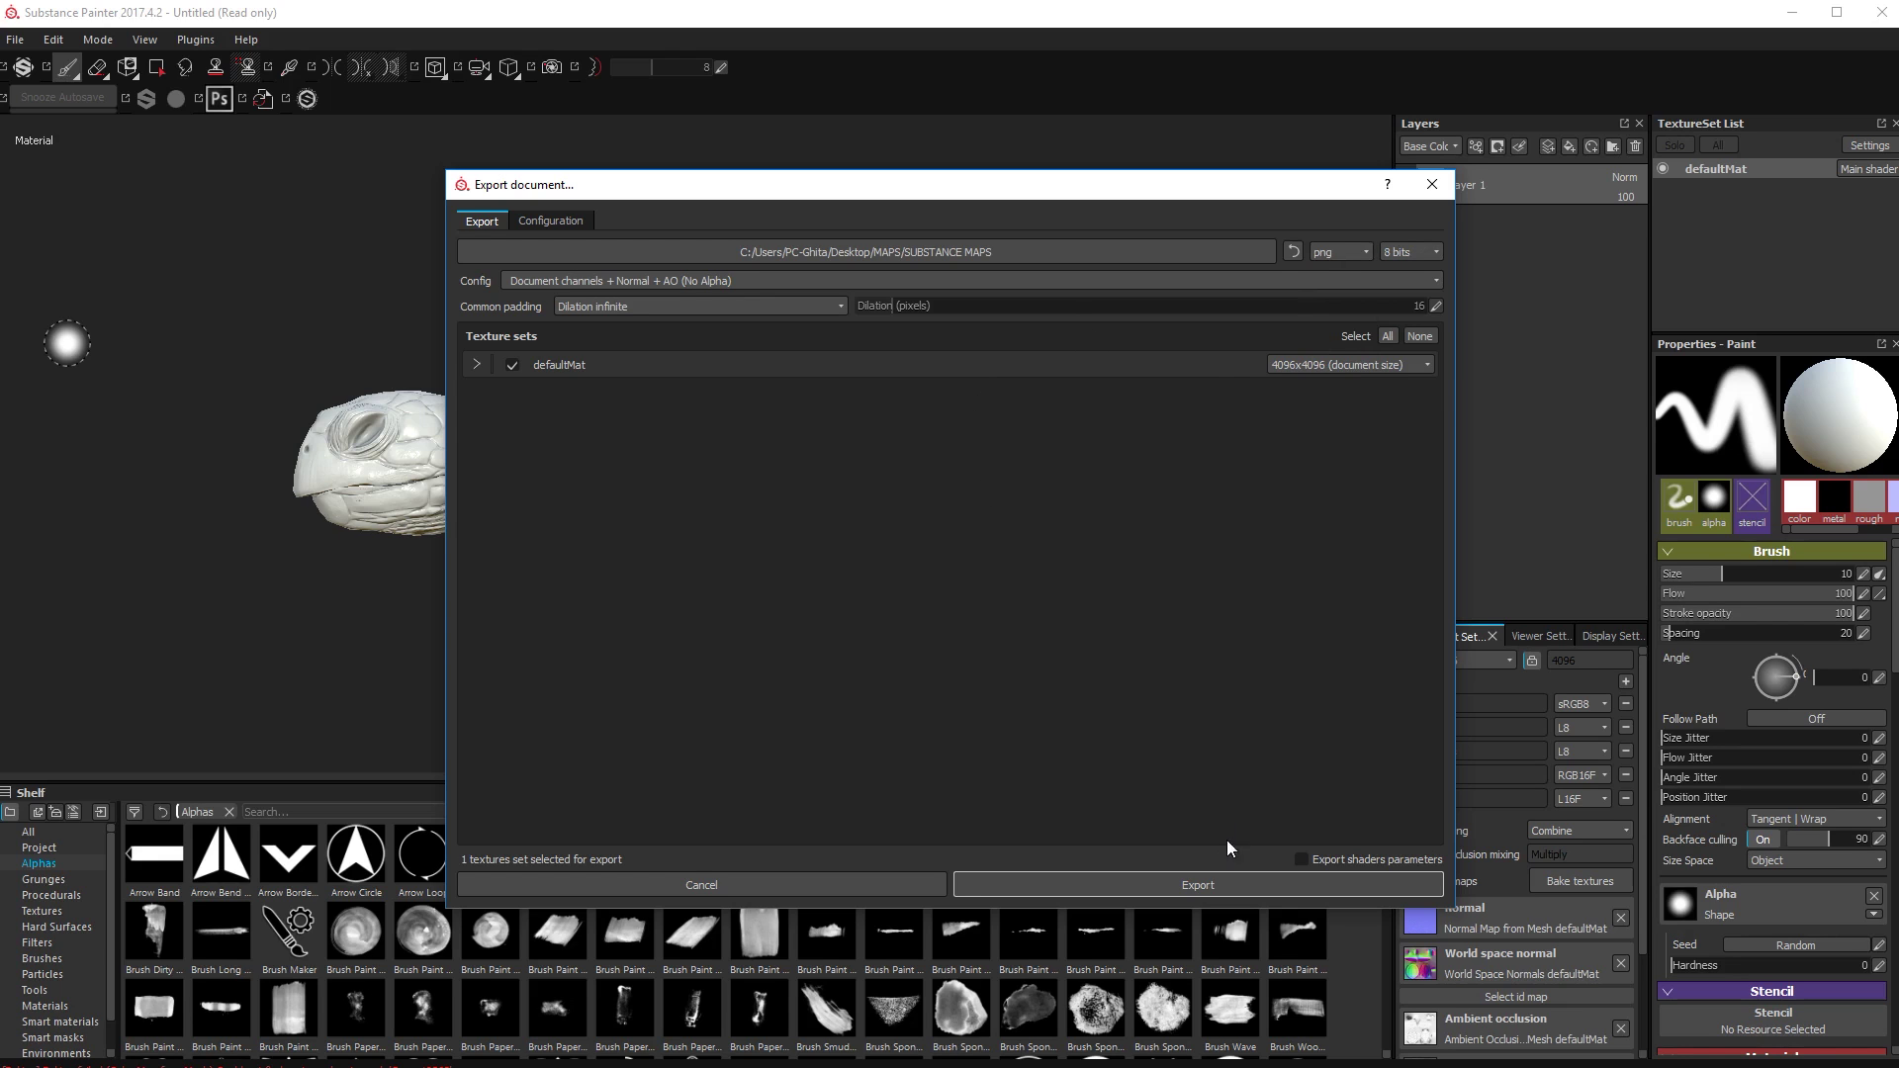
left_click(1204, 884)
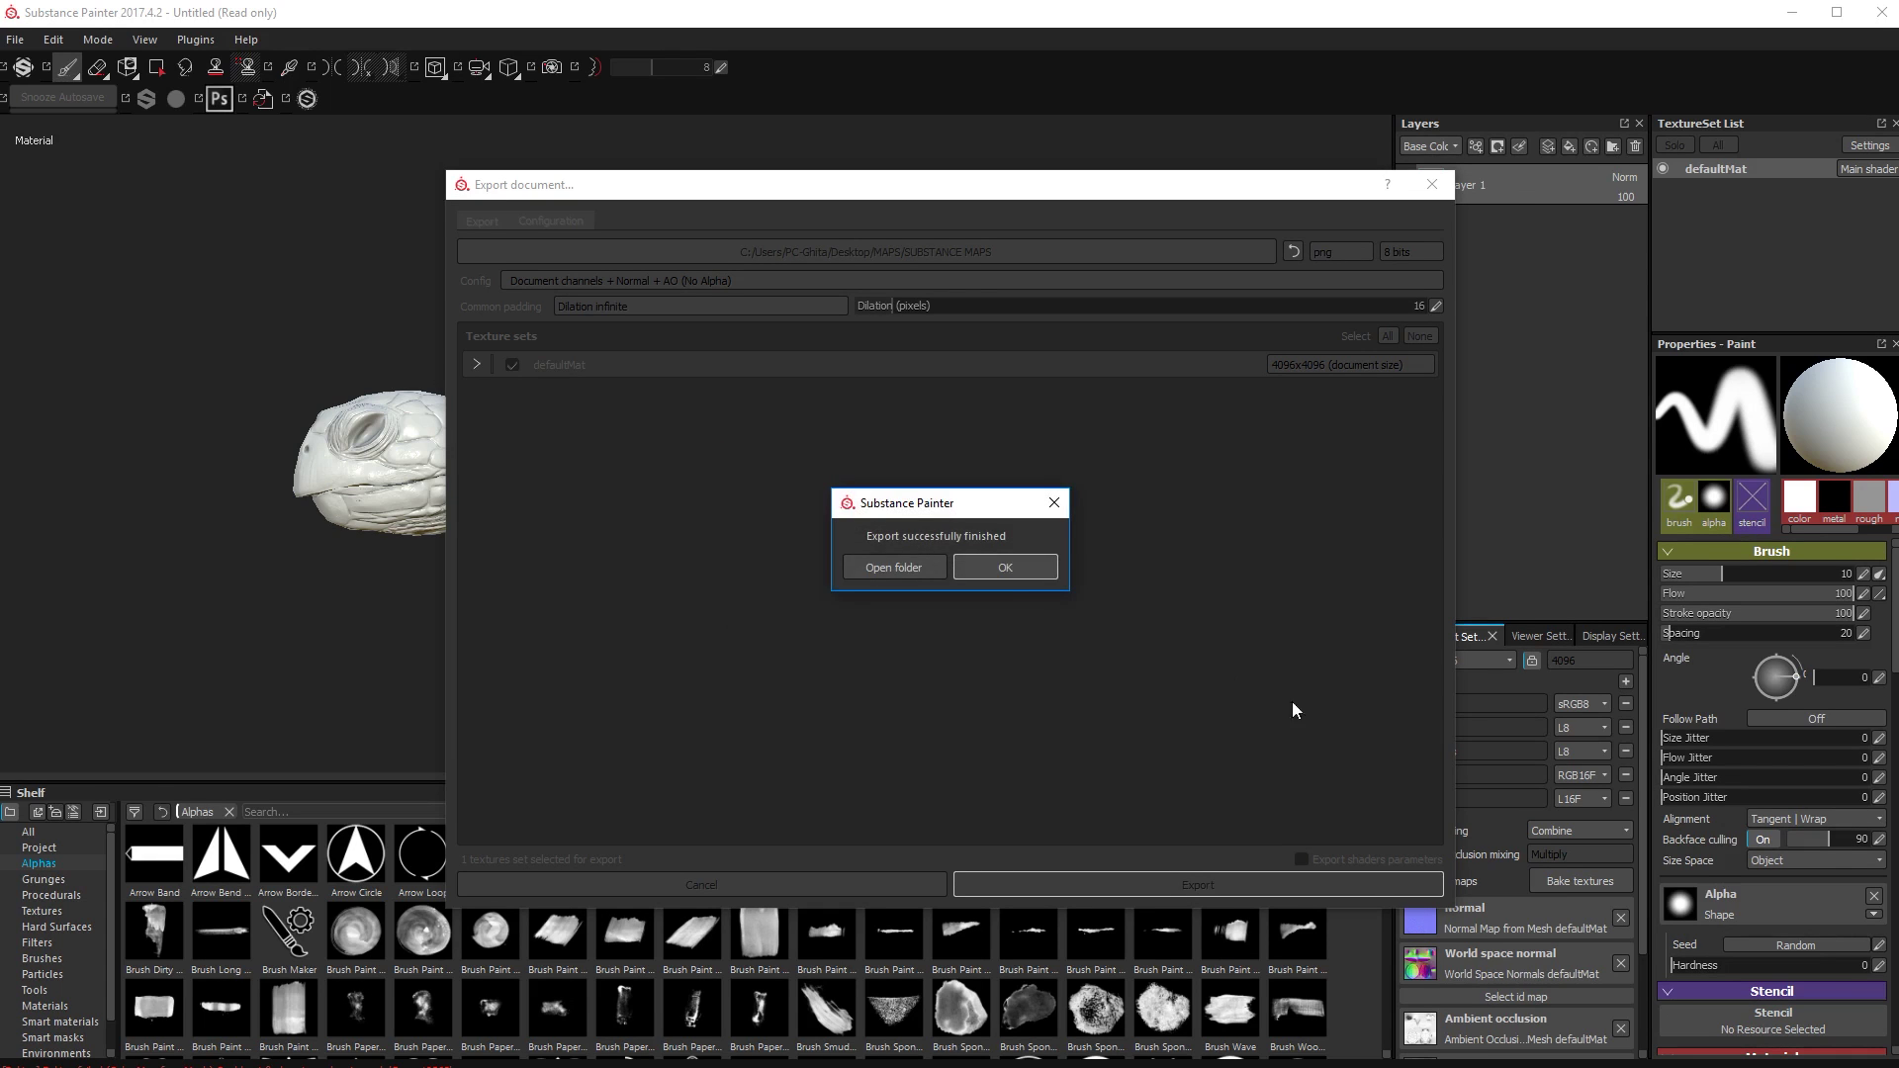
left_click(1011, 574)
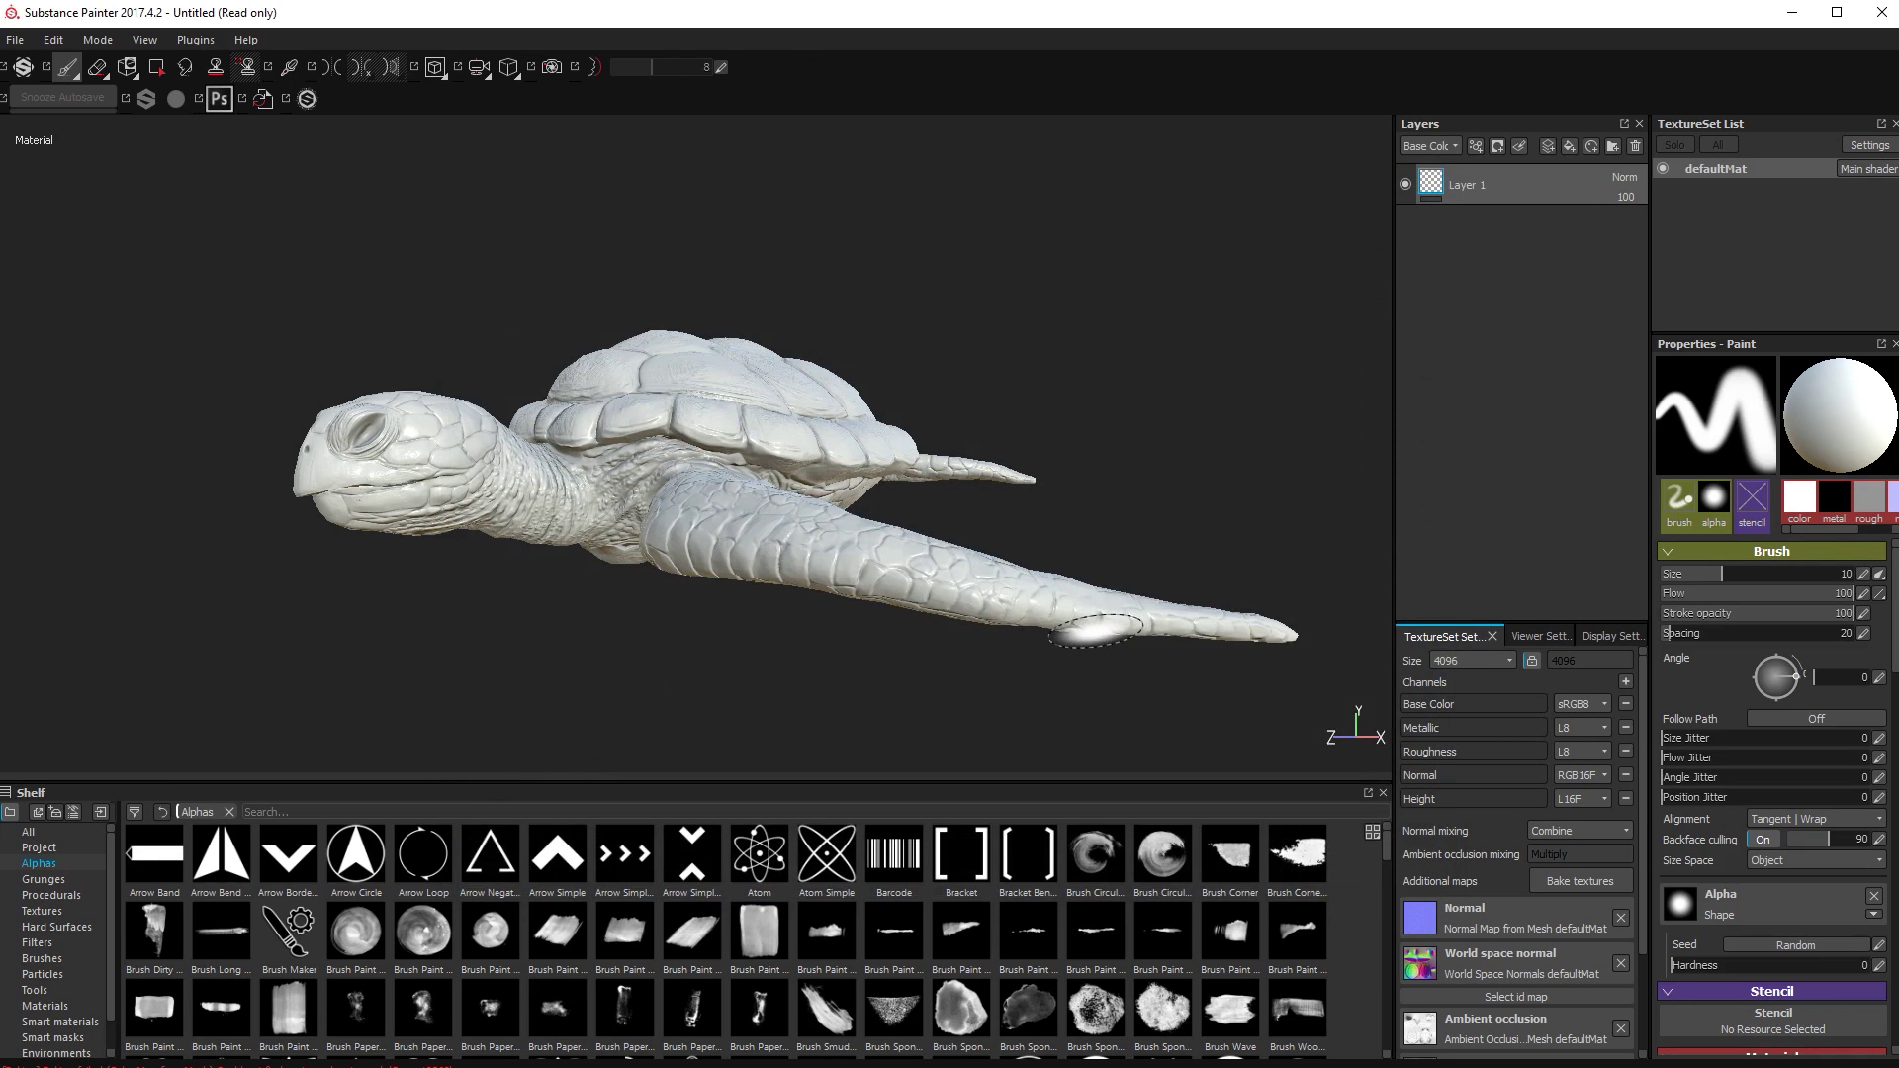
mouse_move(1124, 475)
left_mouse_down("alt")
mouse_move(1059, 644)
mouse_move(1055, 531)
mouse_move(1162, 470)
mouse_move(1254, 466)
mouse_move(1236, 495)
mouse_move(1182, 430)
mouse_move(1140, 525)
mouse_move(1061, 618)
mouse_move(1160, 504)
mouse_move(1131, 488)
left_mouse_up("alt")
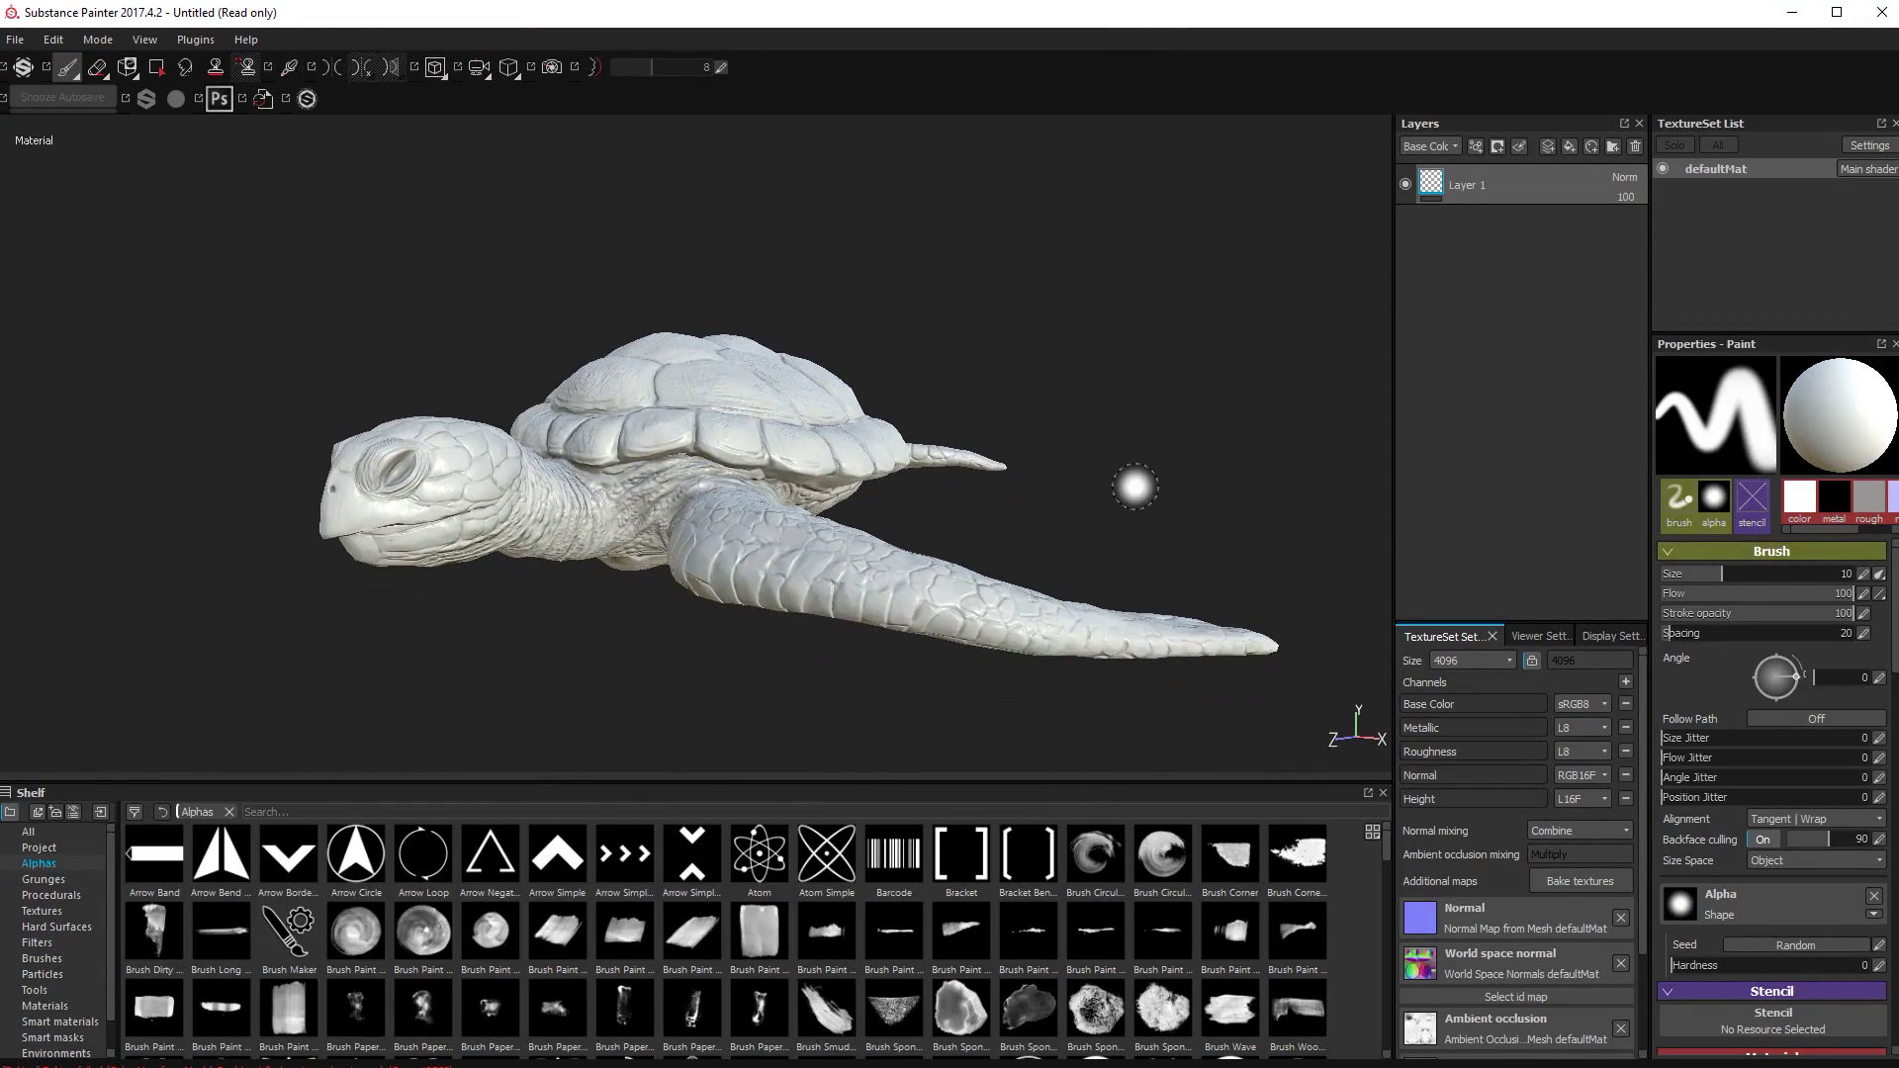
mouse_move(1132, 487)
right_mouse_down("alt")
mouse_move(1132, 530)
mouse_move(1263, 740)
mouse_move(1149, 484)
right_mouse_up("alt")
mouse_move(1150, 483)
left_mouse_down("alt")
mouse_move(996, 643)
mouse_move(543, 589)
mouse_move(331, 479)
mouse_move(623, 247)
mouse_move(834, 564)
mouse_move(1064, 471)
left_mouse_up("alt")
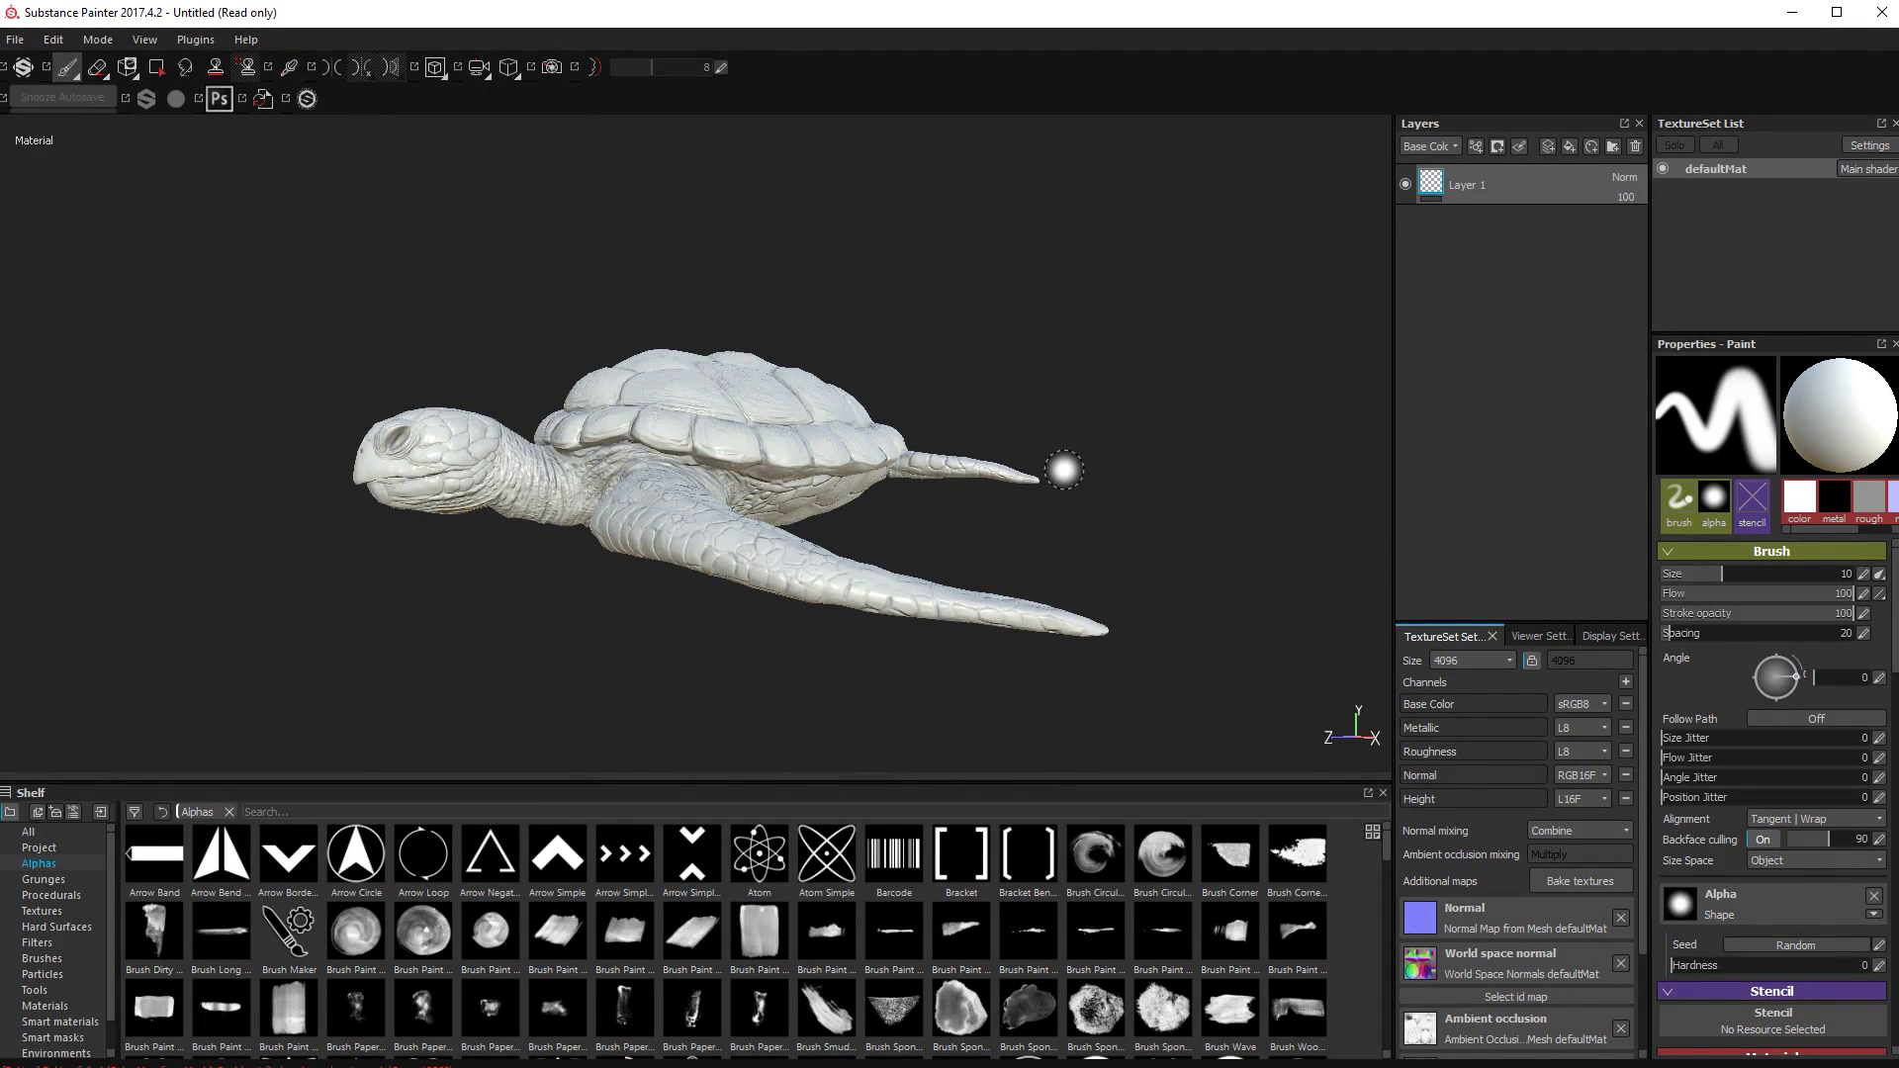